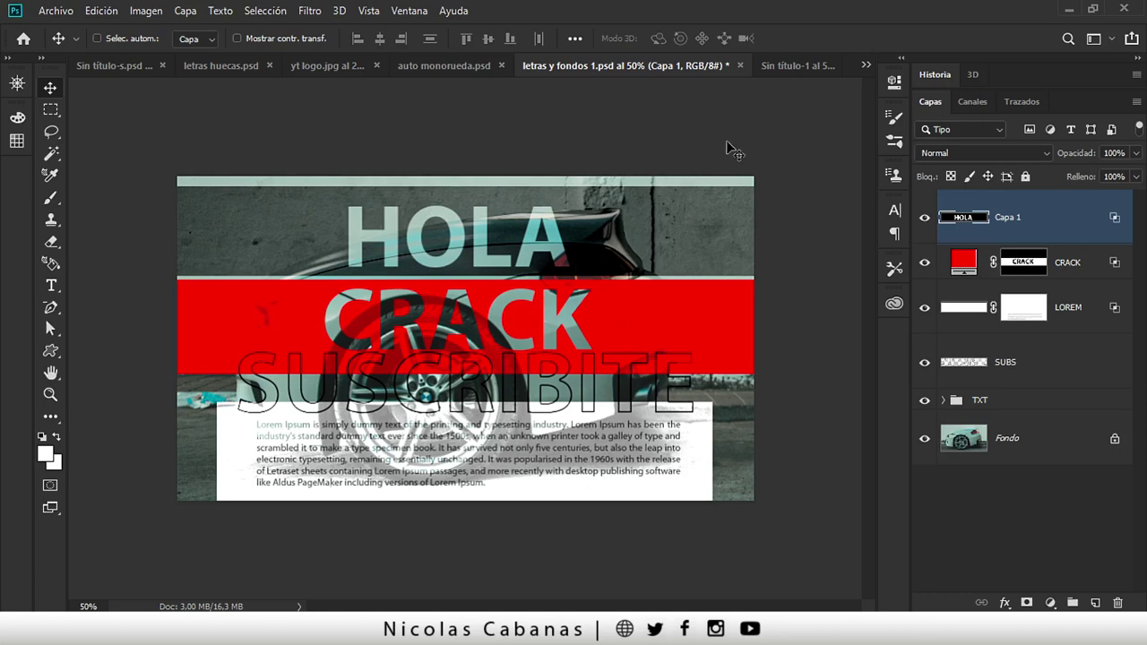
# Step: Switch to the Sin título-1 document and zoom to frame the HOLA, CRACK and SUSCRIBITE composite
pyautogui.click(796, 67)
pyautogui.press('z')
pyautogui.moveTo(530, 261)
pyautogui.mouseDown()
pyautogui.moveTo(561, 267)
pyautogui.moveTo(540, 273)
pyautogui.mouseUp()
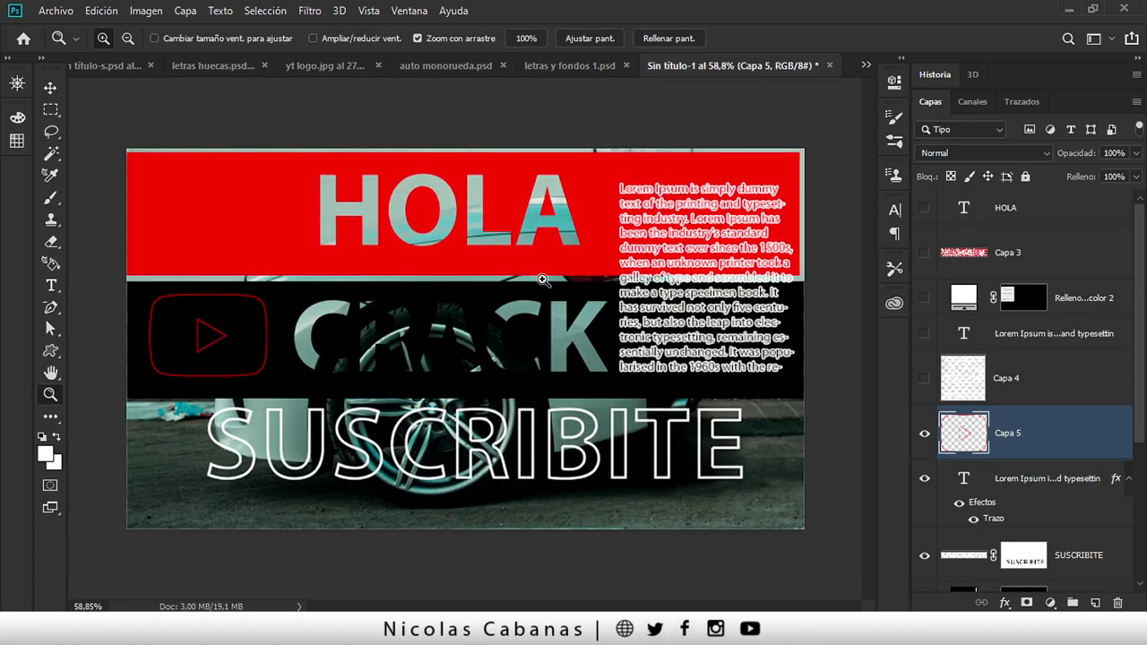
pyautogui.moveTo(517, 299)
pyautogui.mouseDown()
pyautogui.moveTo(538, 306)
pyautogui.moveTo(458, 217)
pyautogui.mouseUp()
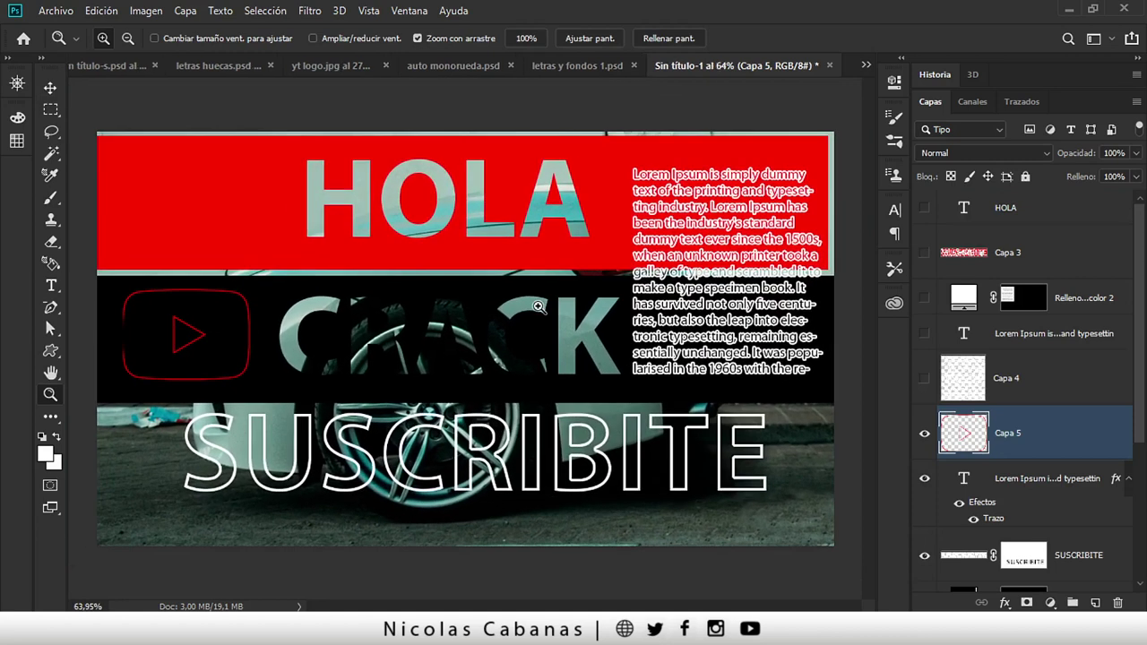
pyautogui.click(448, 68)
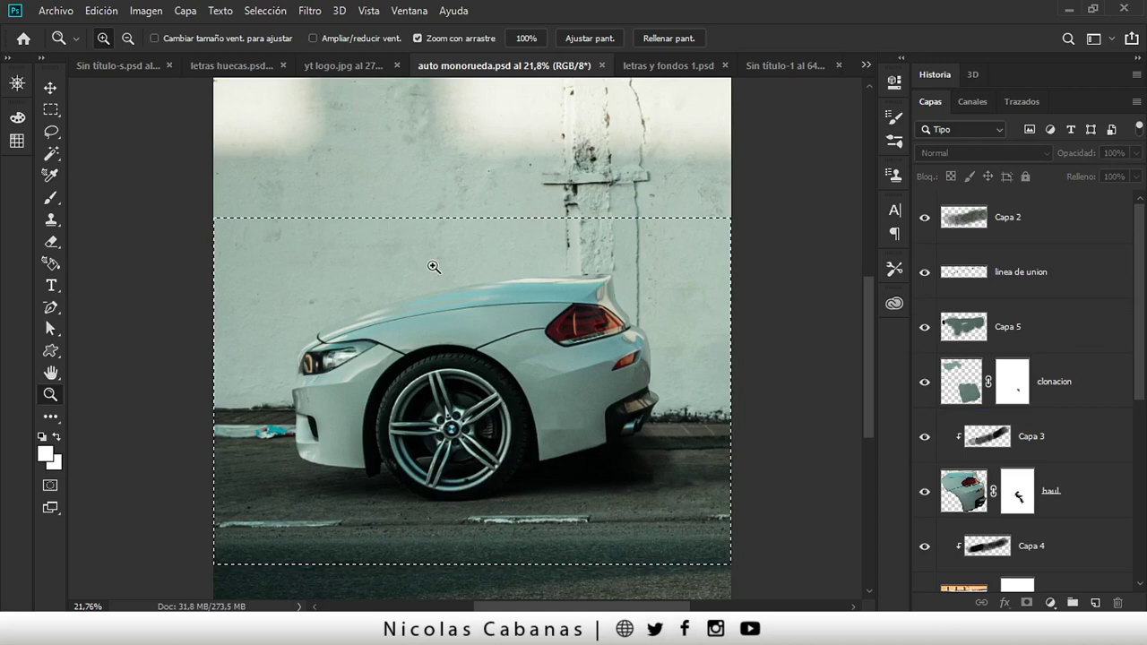
pyautogui.moveTo(543, 350)
pyautogui.mouseDown()
pyautogui.moveTo(569, 350)
pyautogui.moveTo(469, 404)
pyautogui.moveTo(412, 409)
pyautogui.mouseUp()
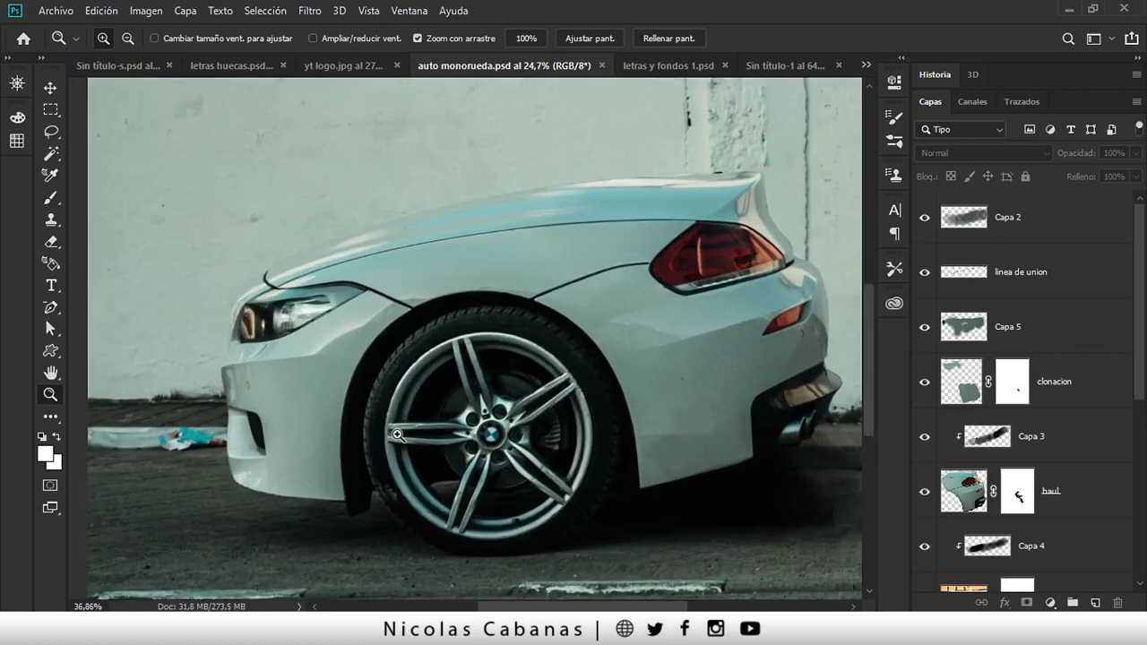
pyautogui.moveTo(412, 410); pyautogui.dragTo(511, 307)
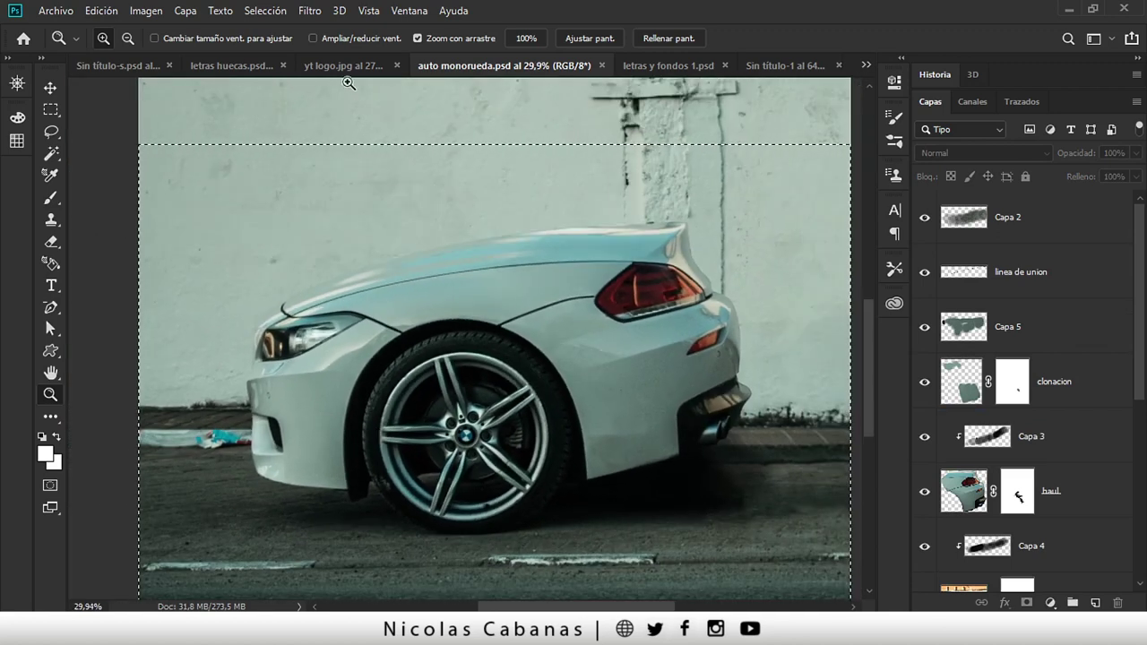
pyautogui.click(350, 68)
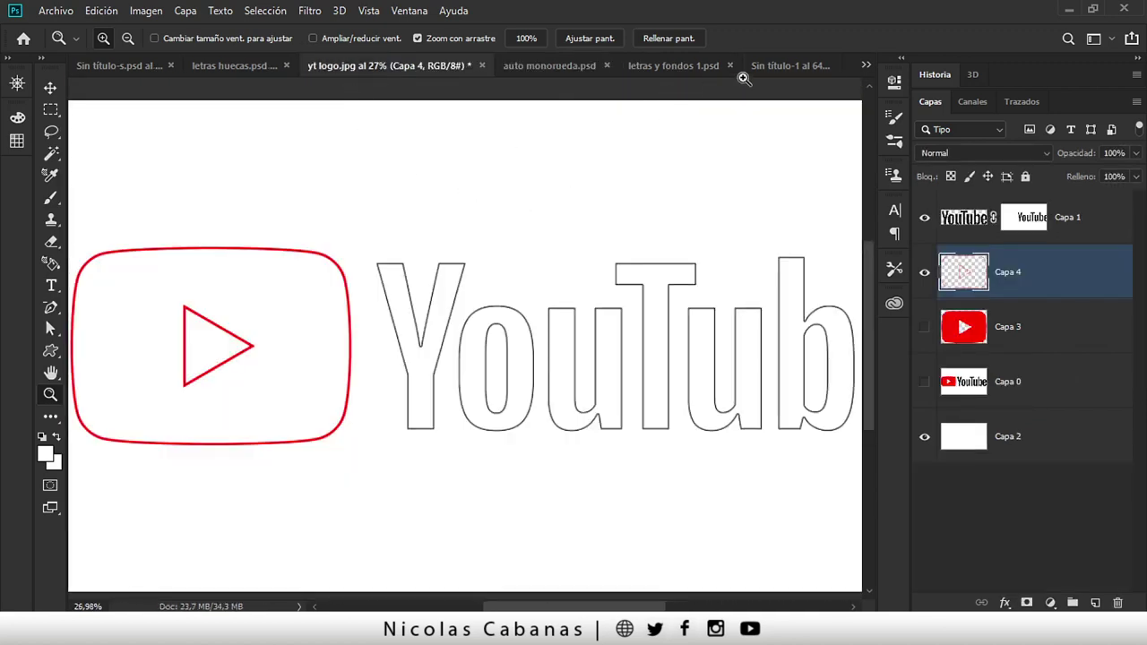
pyautogui.click(770, 68)
pyautogui.moveTo(439, 274); pyautogui.dragTo(485, 224)
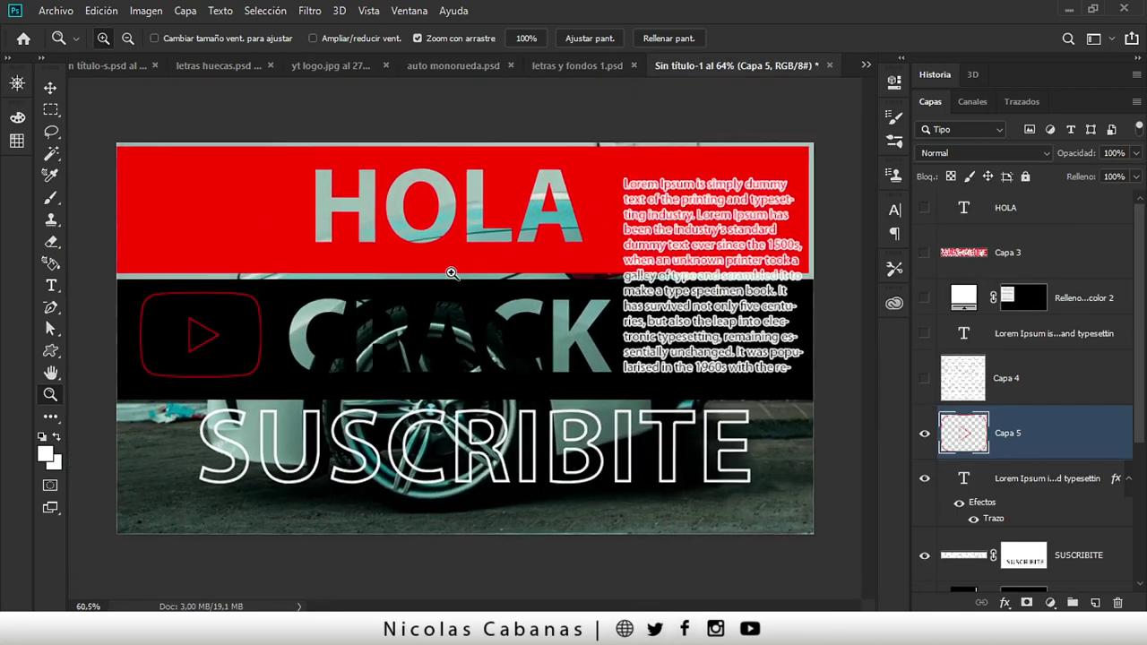
# Step: Select the HOLA, Capa 3, Relleno color 2 and Lorem Ipsum layers together
pyautogui.press('v')
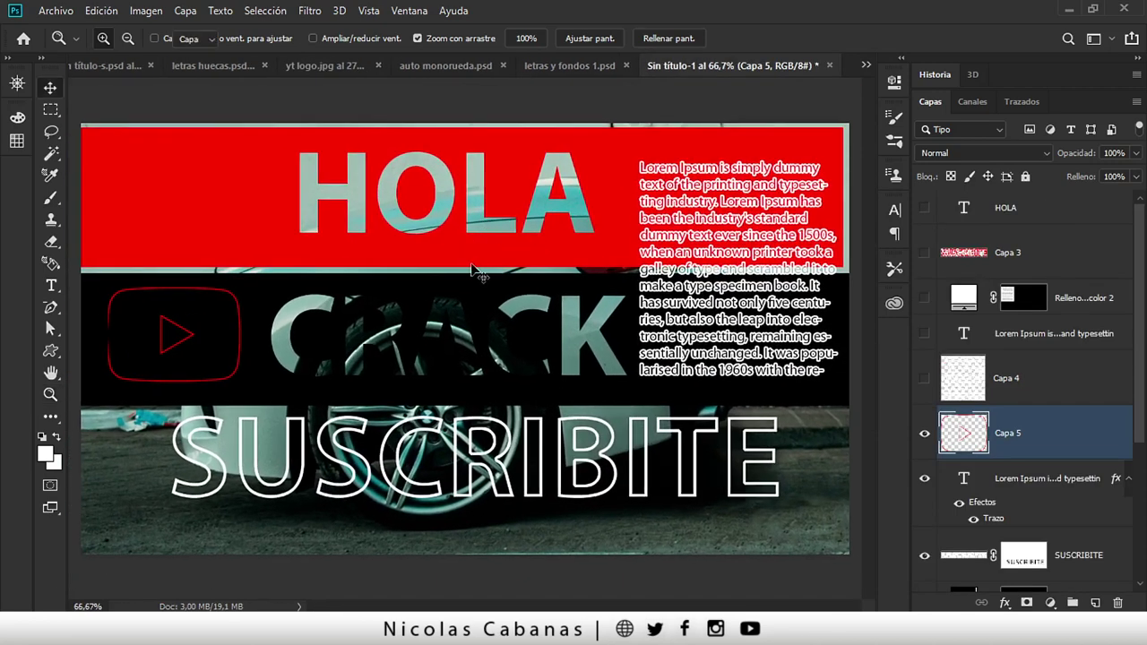
pyautogui.press('z')
pyautogui.moveTo(578, 318); pyautogui.dragTo(551, 319)
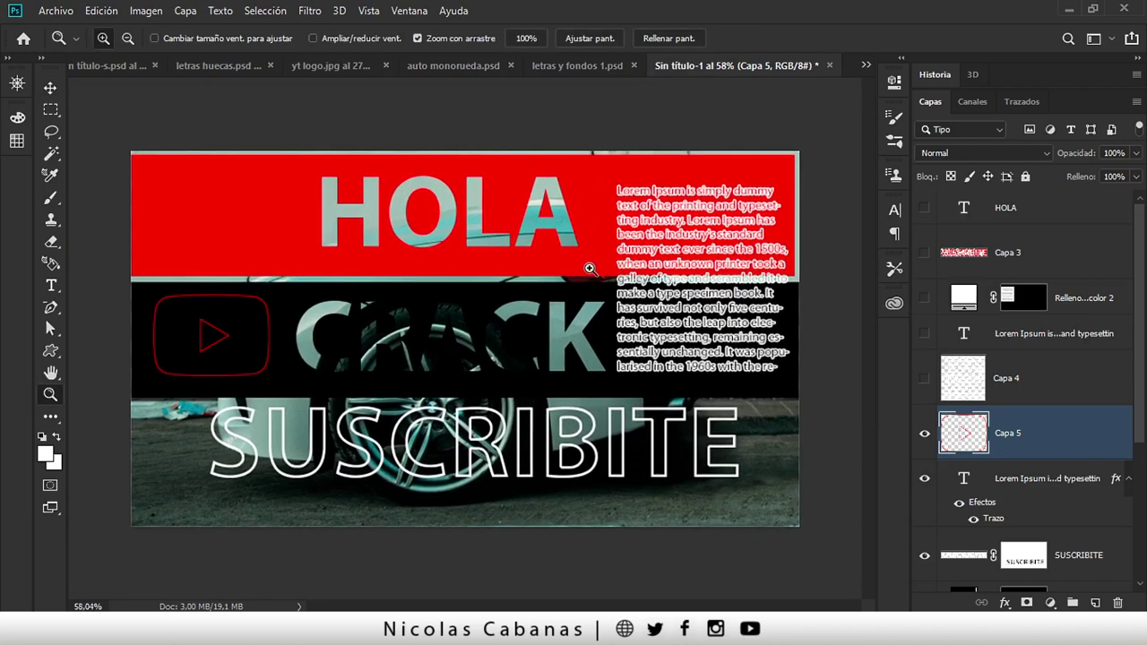
pyautogui.moveTo(1140, 232)
pyautogui.mouseDown()
pyautogui.moveTo(1128, 412)
pyautogui.moveTo(1127, 224)
pyautogui.mouseUp()
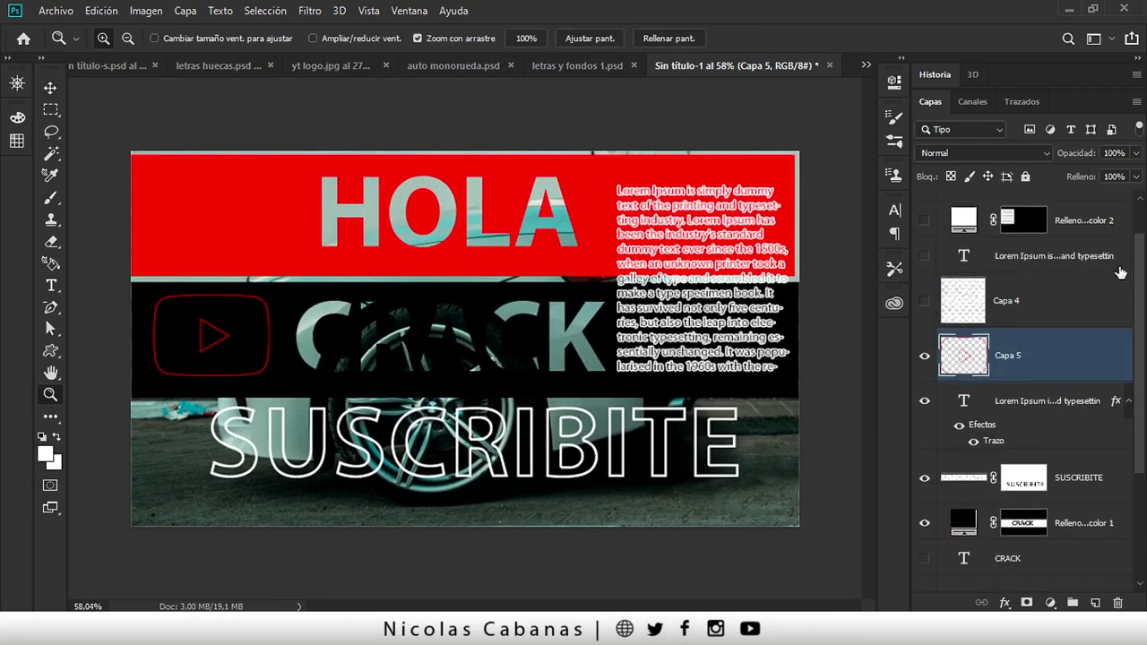
pyautogui.hotkey('alt', '.')
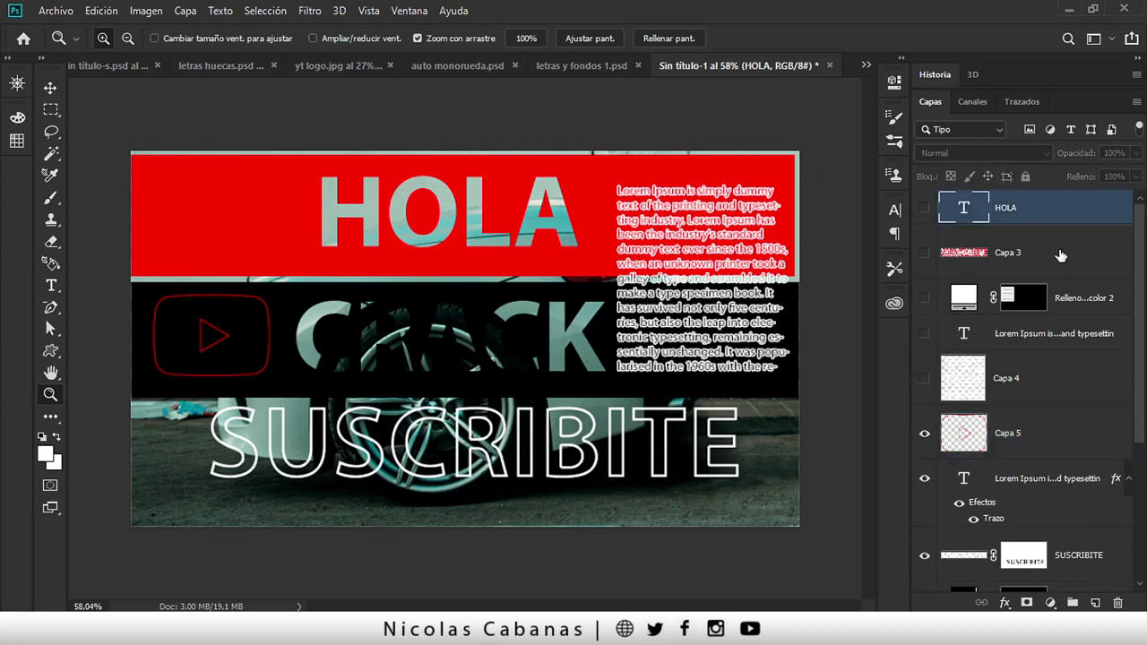
pyautogui.keyDown('shift'); pyautogui.click(1061, 256); pyautogui.keyUp('shift')
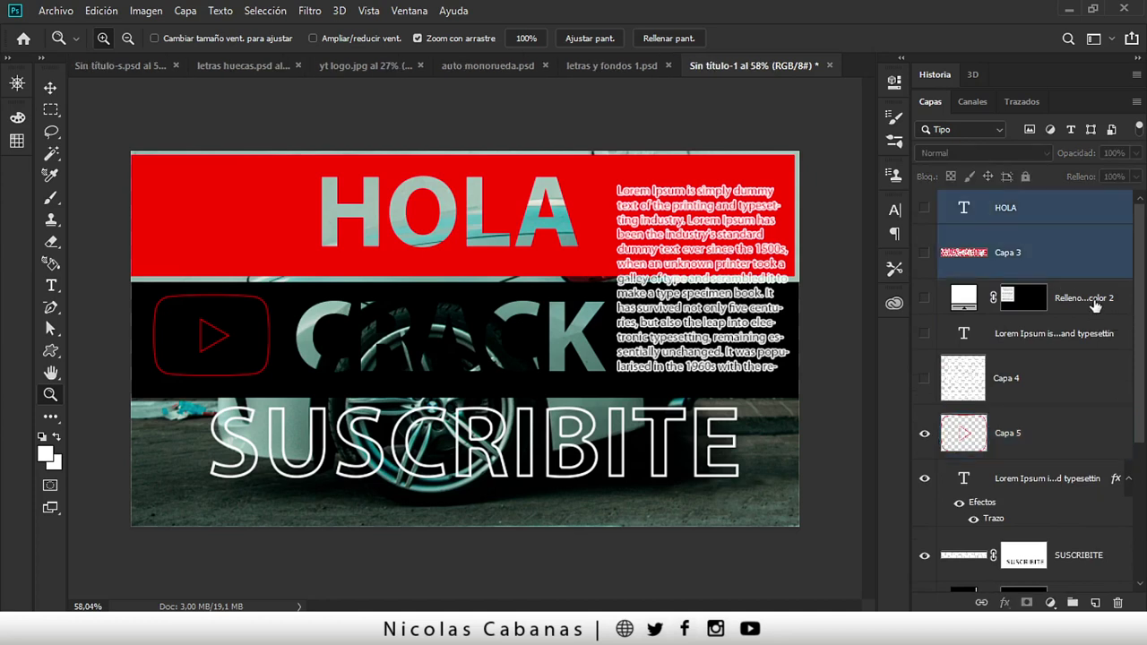
pyautogui.keyDown('shift'); pyautogui.click(1095, 303); pyautogui.keyUp('shift')
pyautogui.keyDown('shift'); pyautogui.click(1089, 334); pyautogui.keyUp('shift')
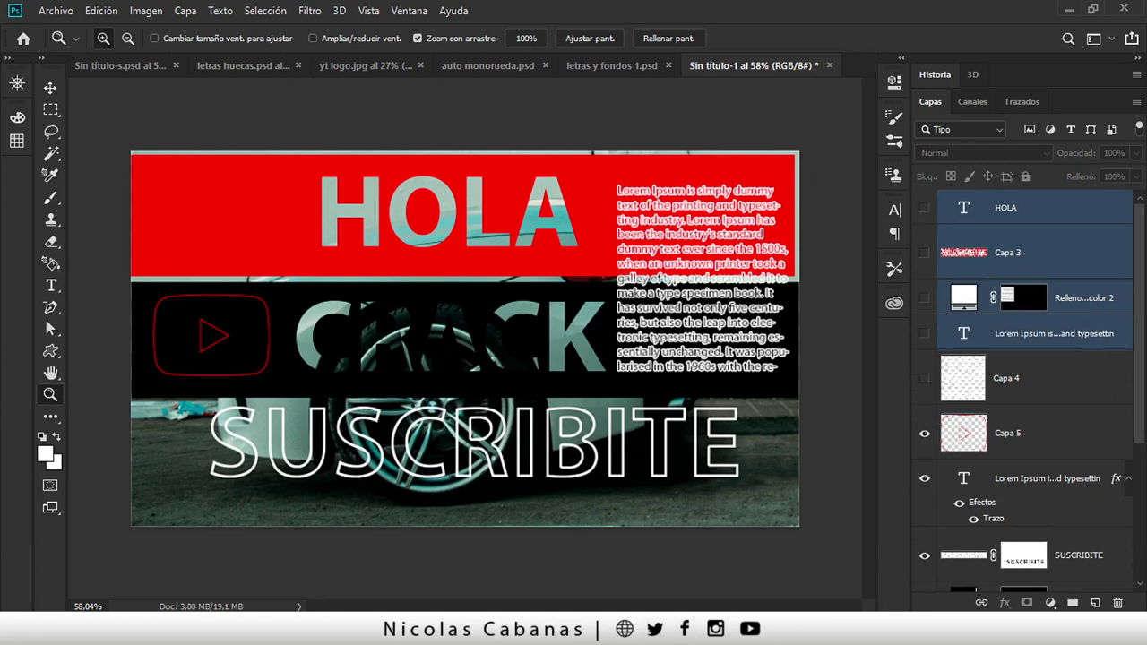
# Step: Add Capa 4 and the CRACK text layer, then group everything into Grupo 1
pyautogui.scroll(-1, 1031, 340)
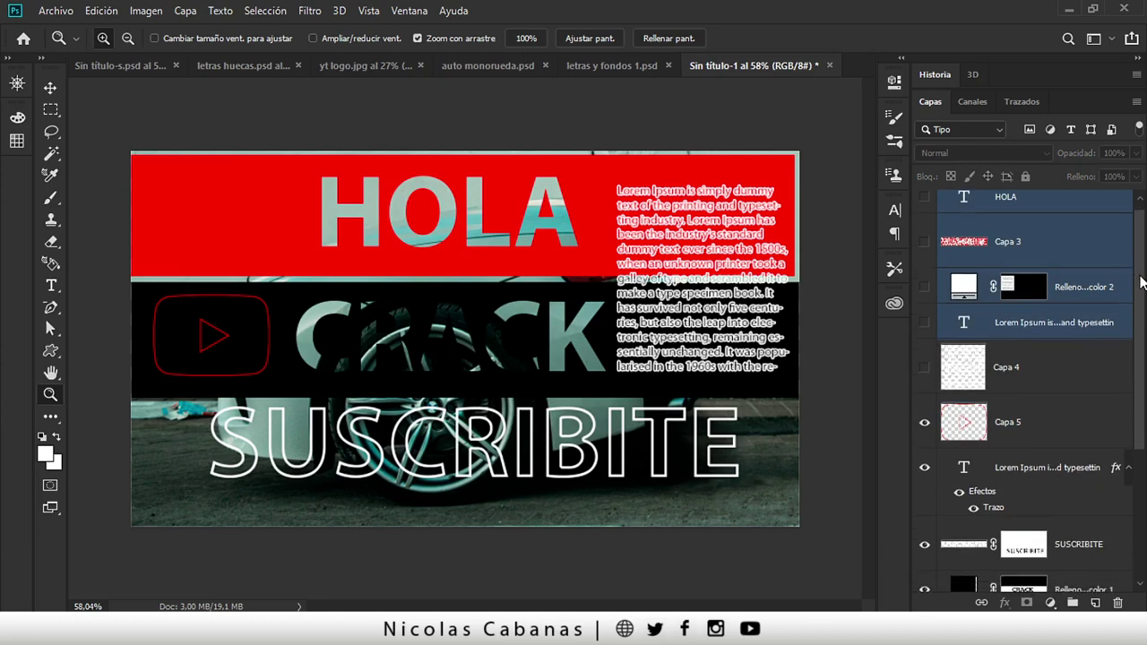
pyautogui.keyDown('shift'); pyautogui.click(1127, 345); pyautogui.keyUp('shift')
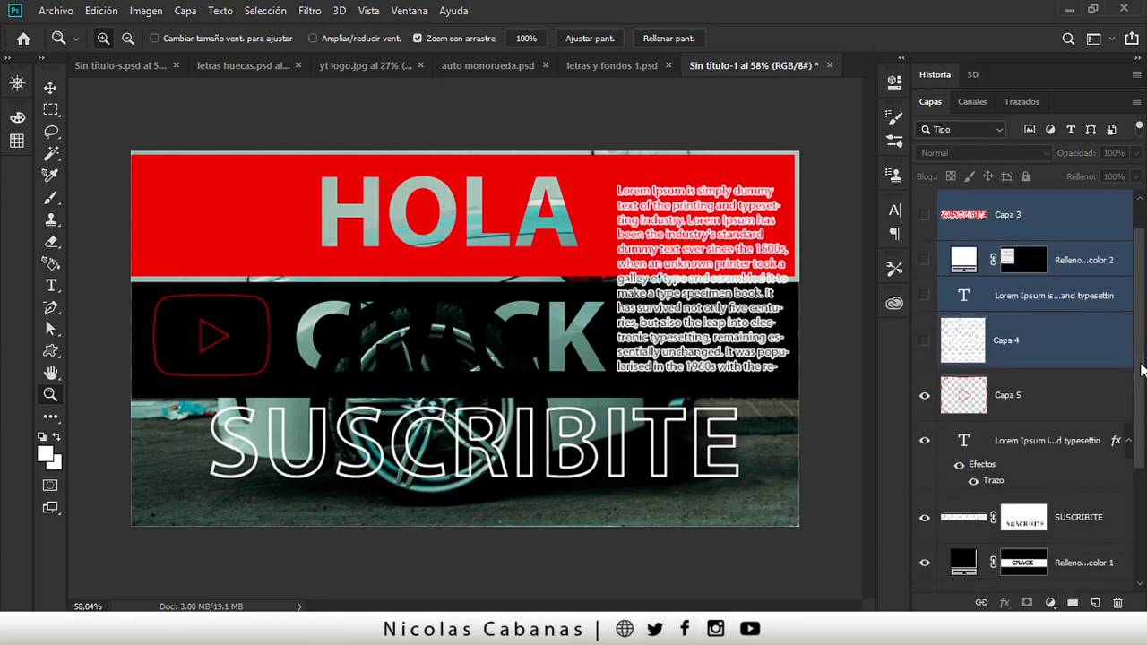
pyautogui.scroll(-2, 1124, 431)
pyautogui.scroll(-2, 1123, 436)
pyautogui.click(1045, 424)
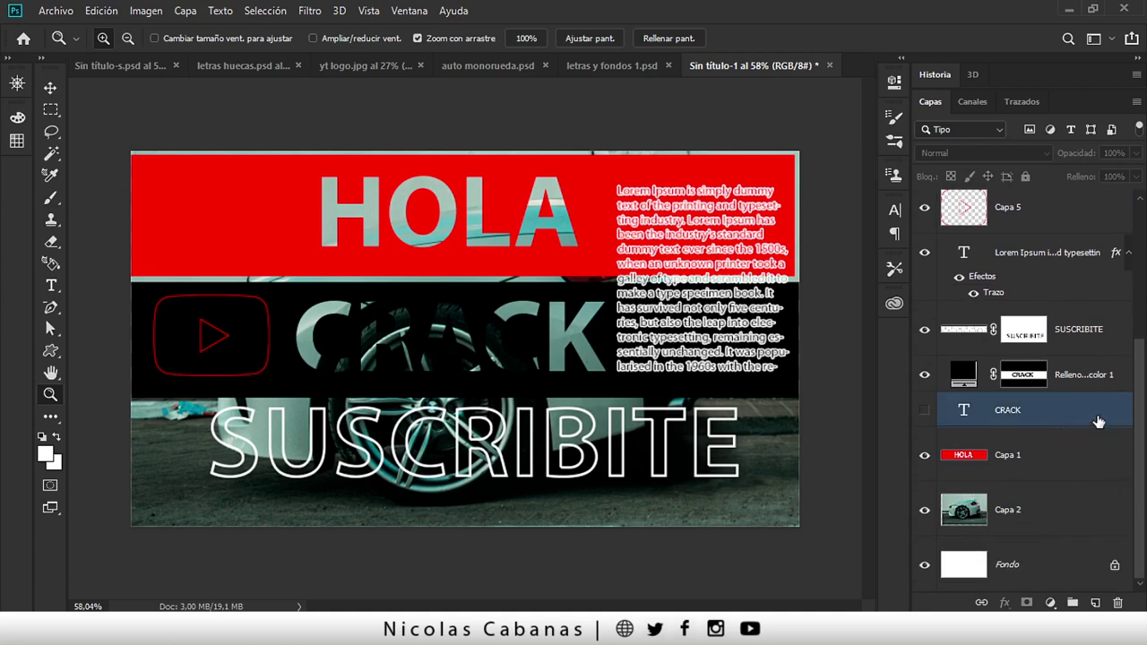
pyautogui.hotkey('ctrl', 'g')
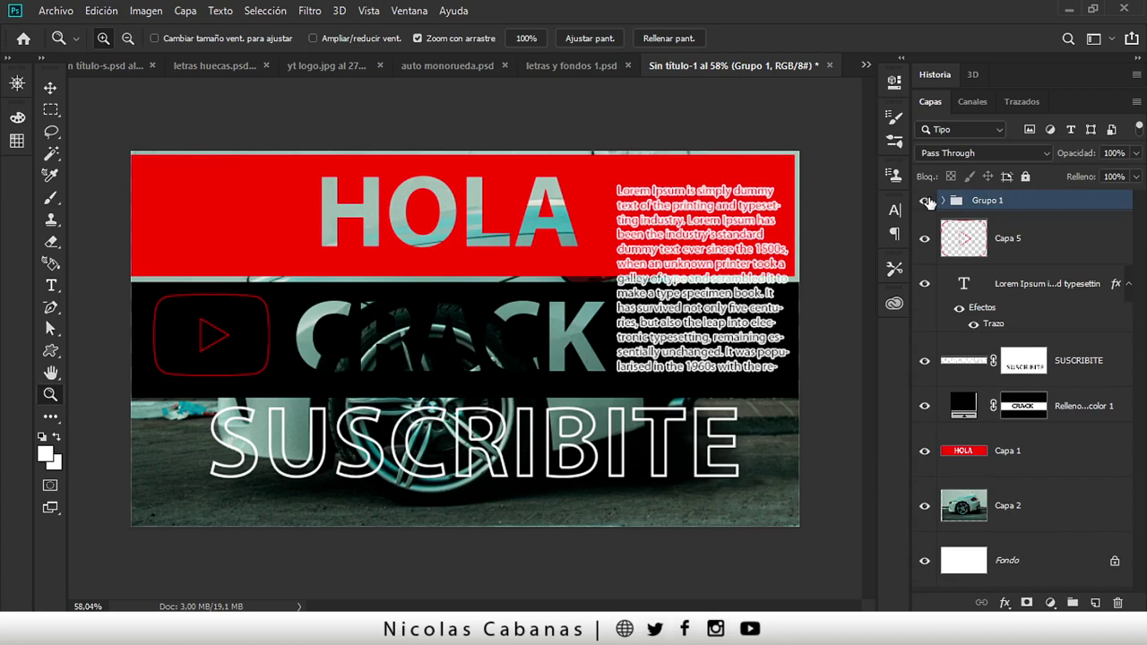
# Step: Hide Grupo 1, rename Capa 1 to 'HOLA' and Relleno de color 1 to 'CRACK'
pyautogui.click(927, 201)
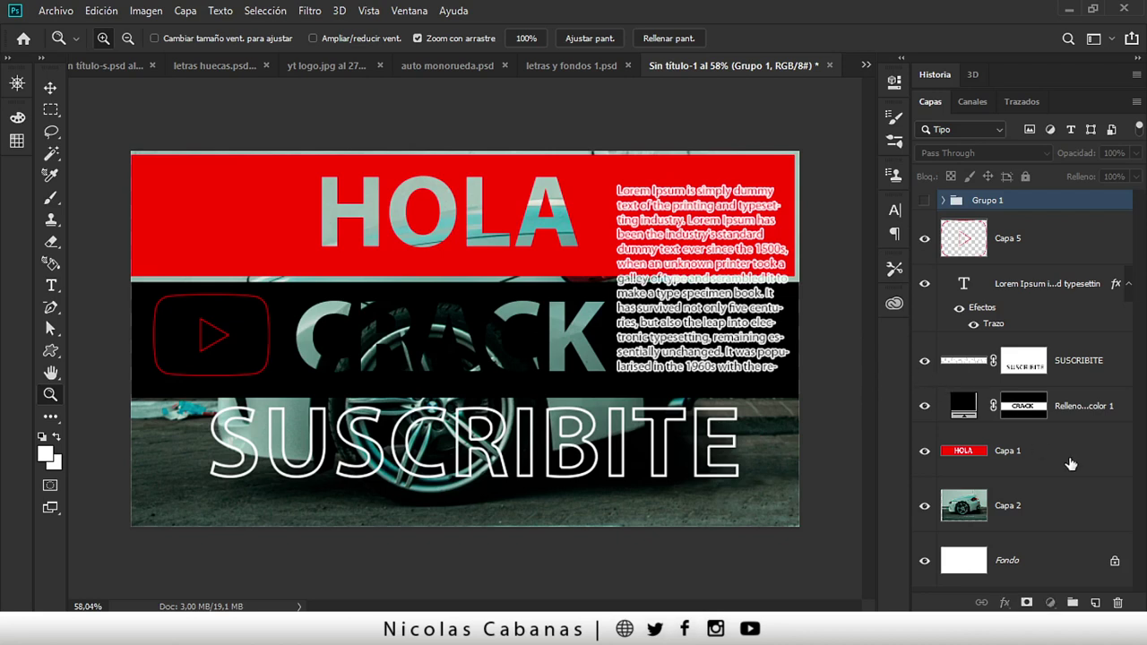
pyautogui.click(1007, 450)
pyautogui.doubleClick(1007, 451)
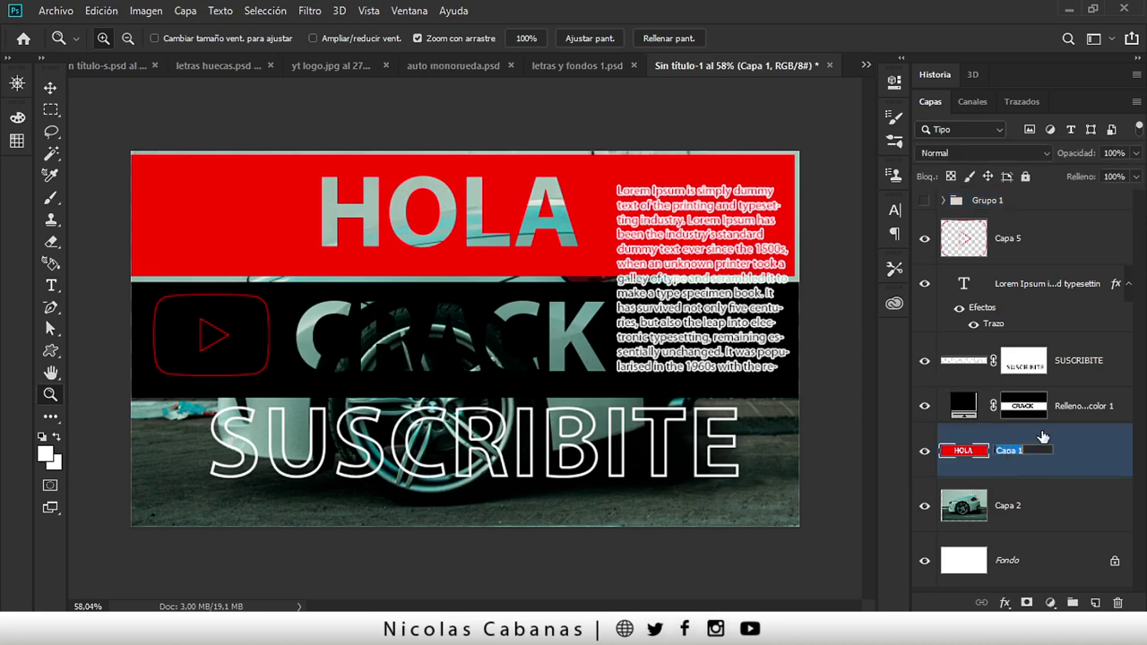
pyautogui.write('HOLA')
pyautogui.press('Return')
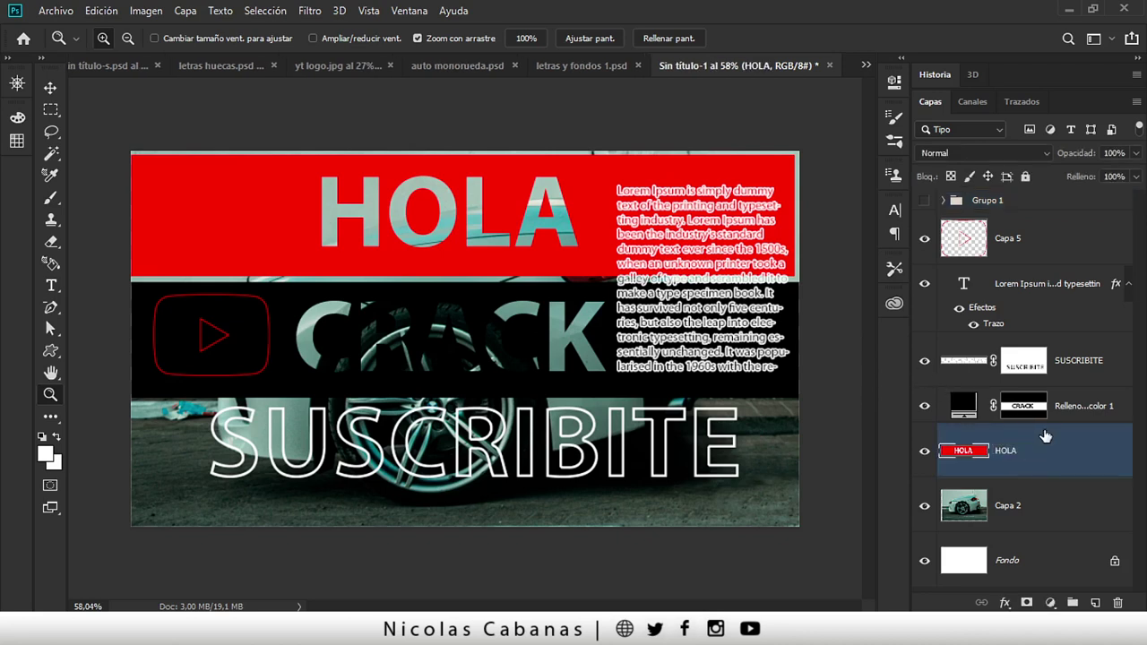
pyautogui.doubleClick(1078, 408)
pyautogui.write('CRACK')
pyautogui.press('Return')
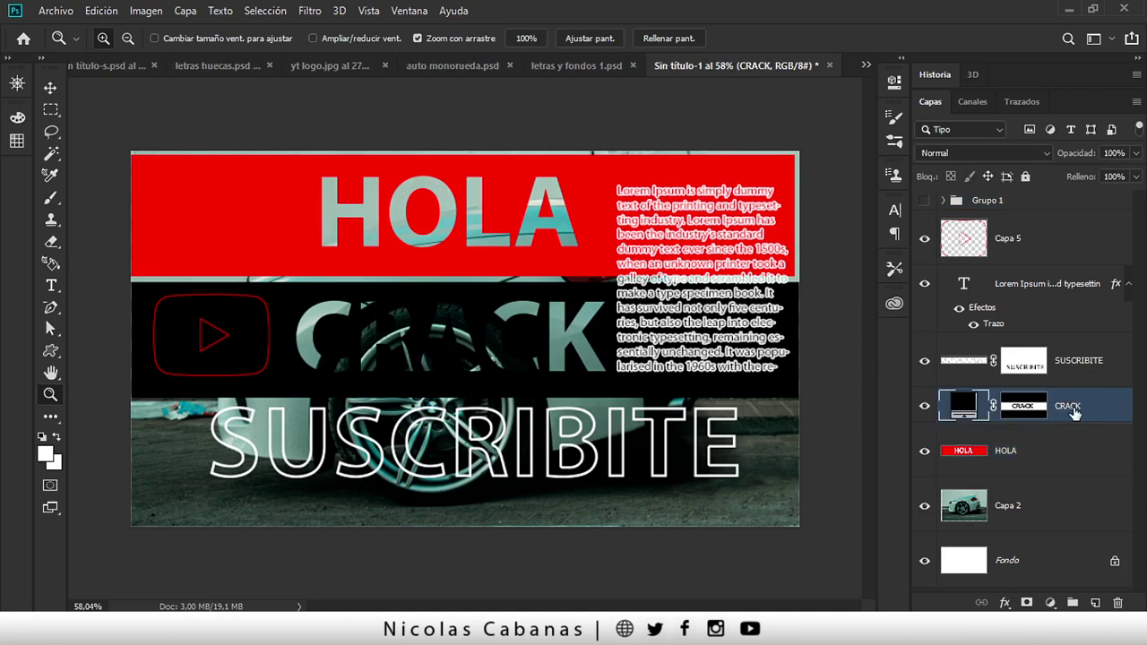
# Step: Replace the white Fondo layer so the car photo becomes the locked background
pyautogui.click(1074, 363)
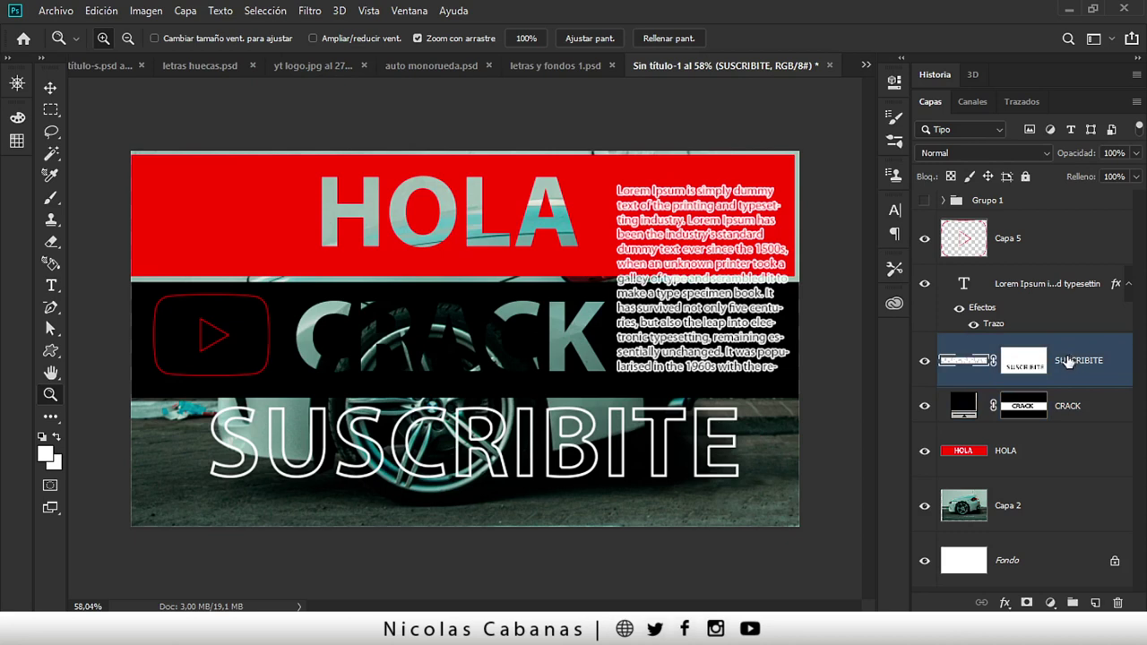
pyautogui.click(1056, 290)
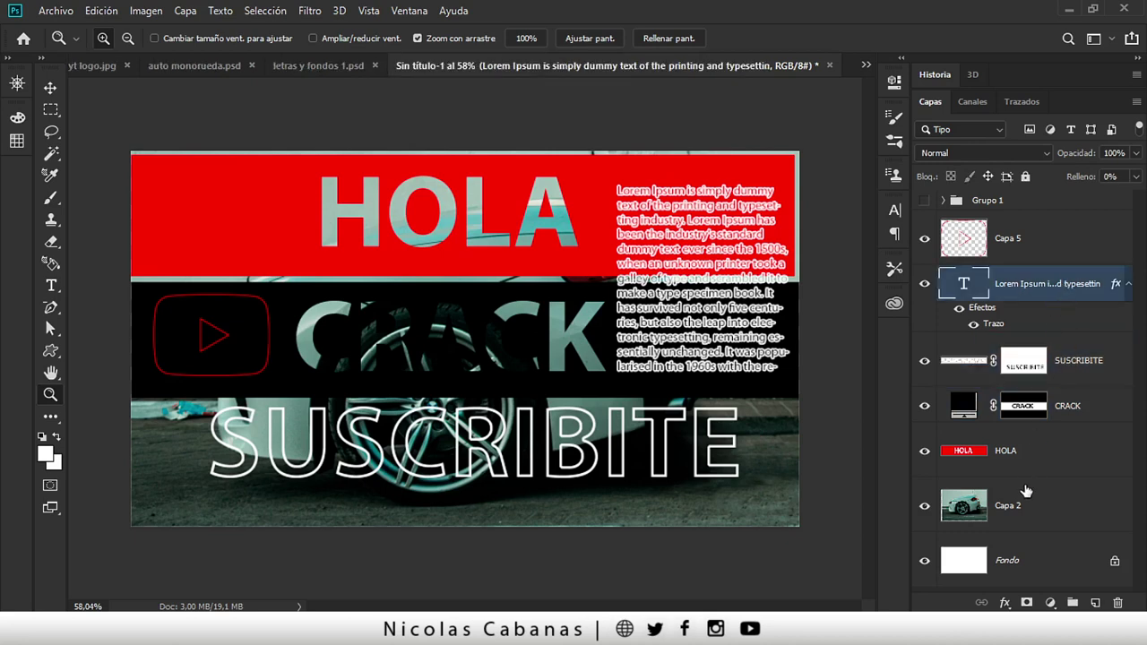
pyautogui.click(1027, 529)
pyautogui.click(1031, 563)
pyautogui.click(1029, 513)
pyautogui.click(1036, 545)
pyautogui.click(1067, 525)
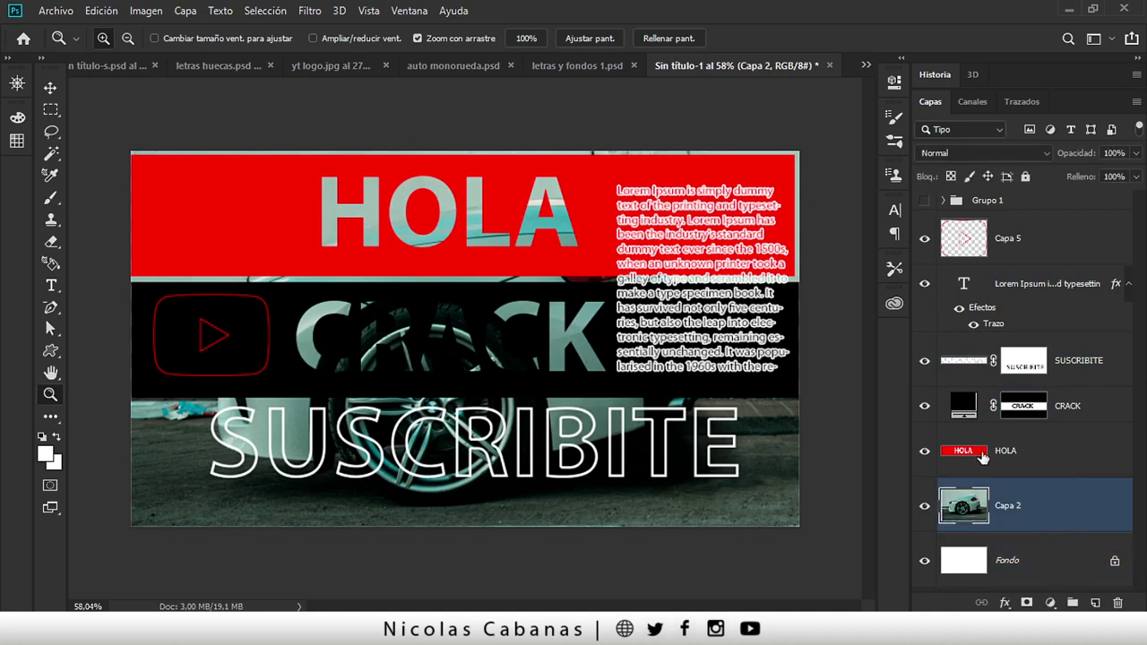
pyautogui.click(1071, 560)
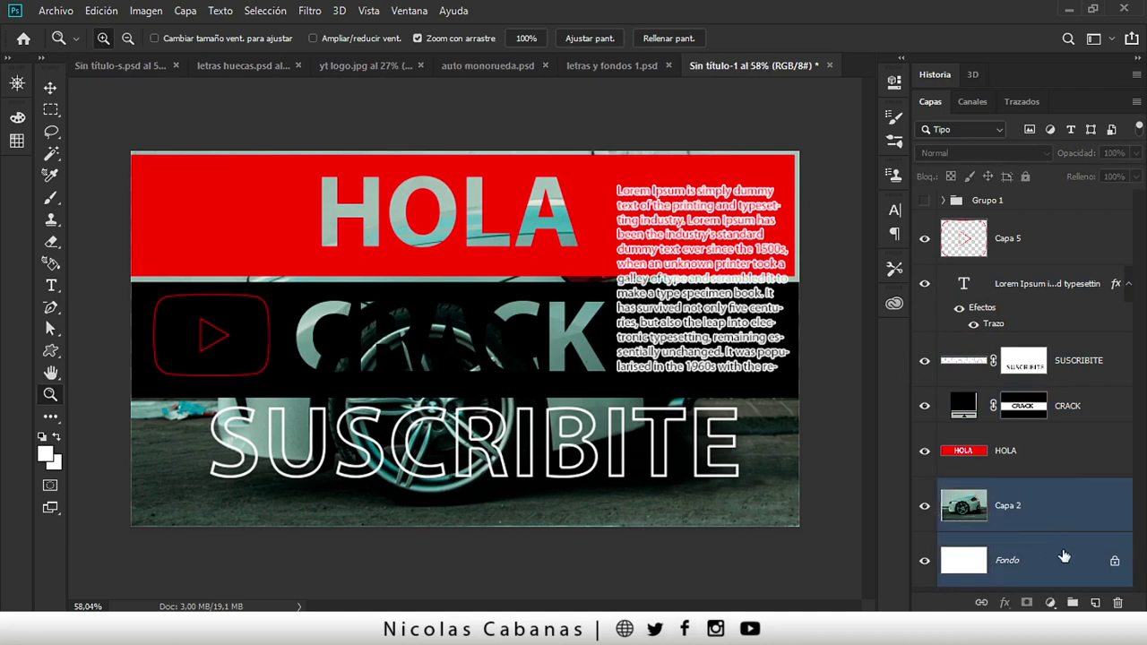
pyautogui.press('Delete')
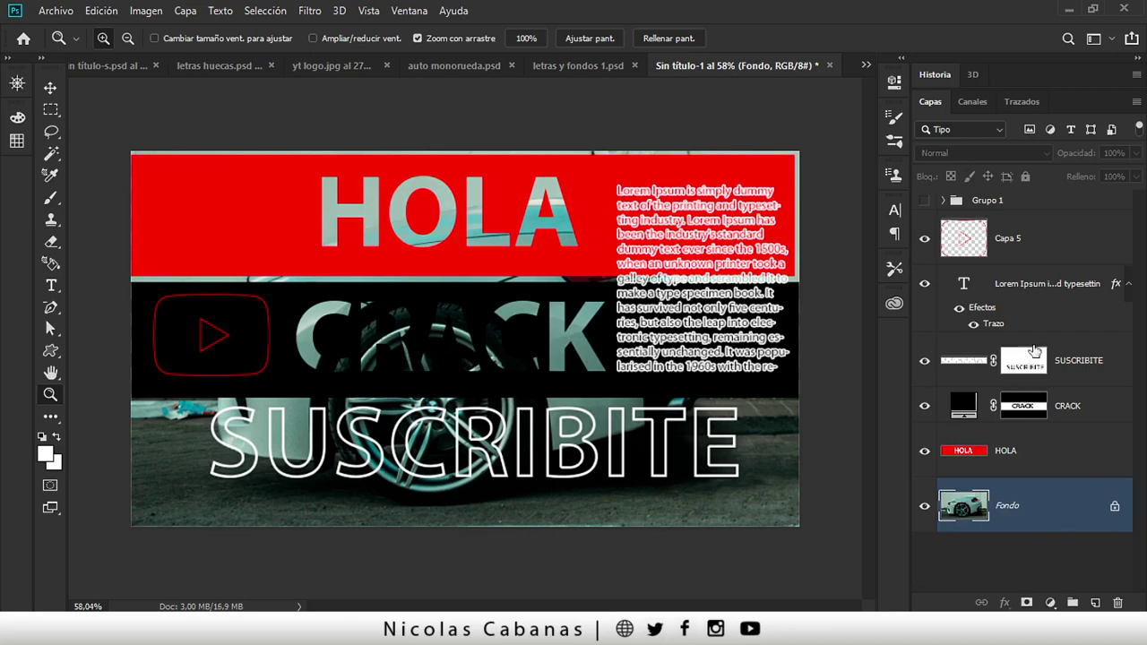
pyautogui.moveTo(554, 212); pyautogui.dragTo(599, 179)
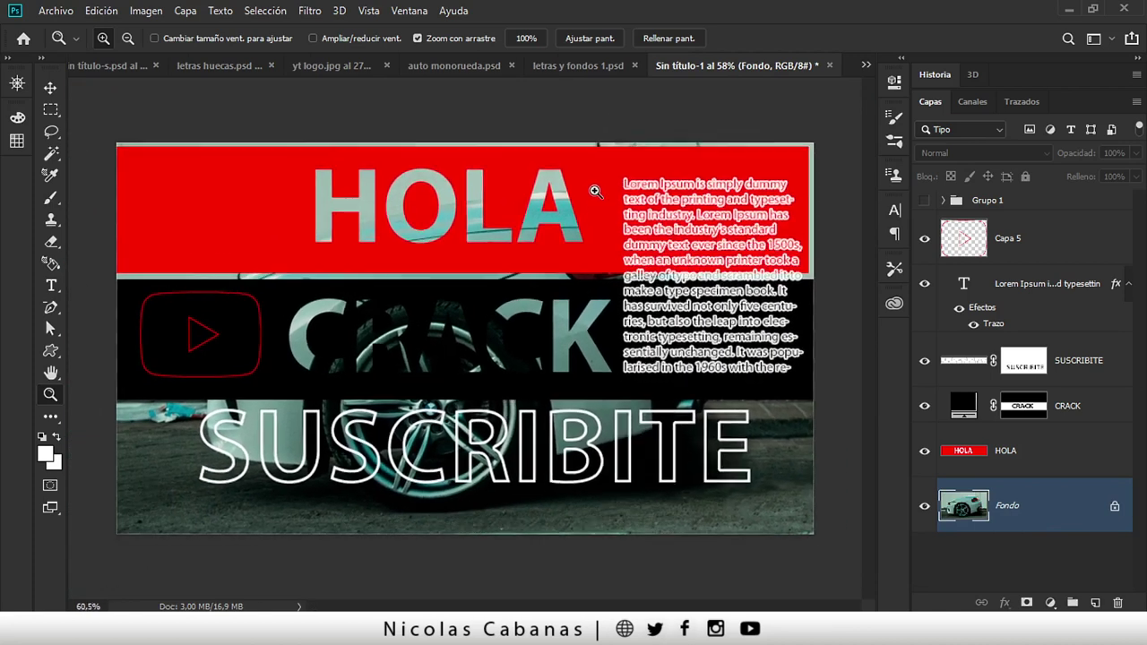
pyautogui.press('v')
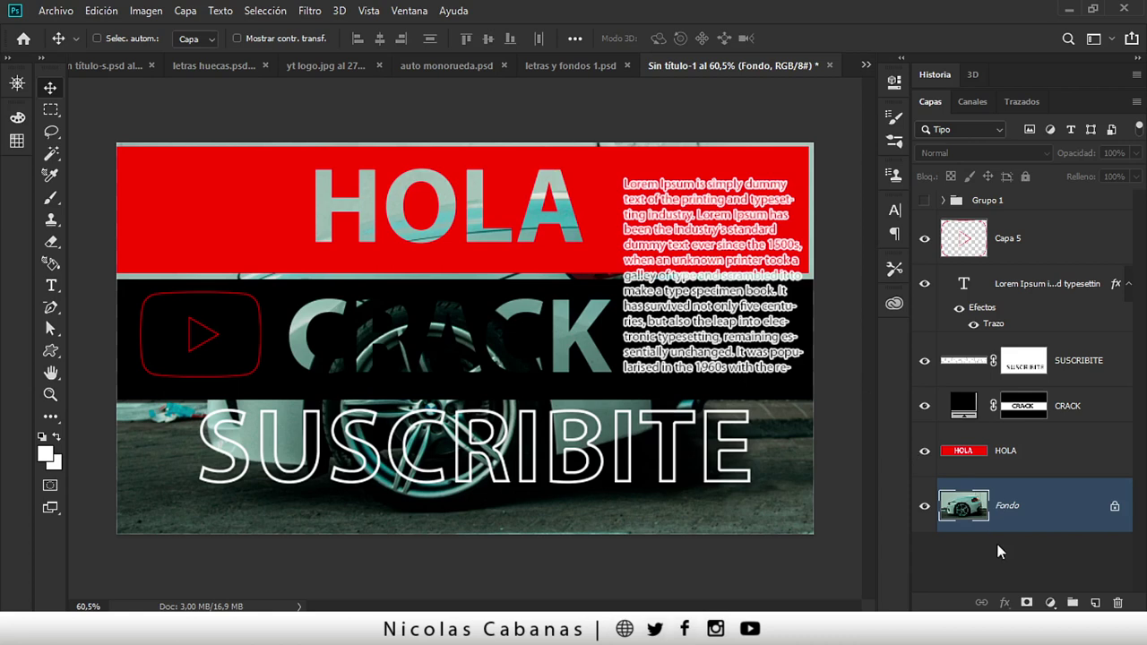
# Step: Open Opciones de fusión for the HOLA layer
pyautogui.click(1047, 454)
pyautogui.click(1006, 602)
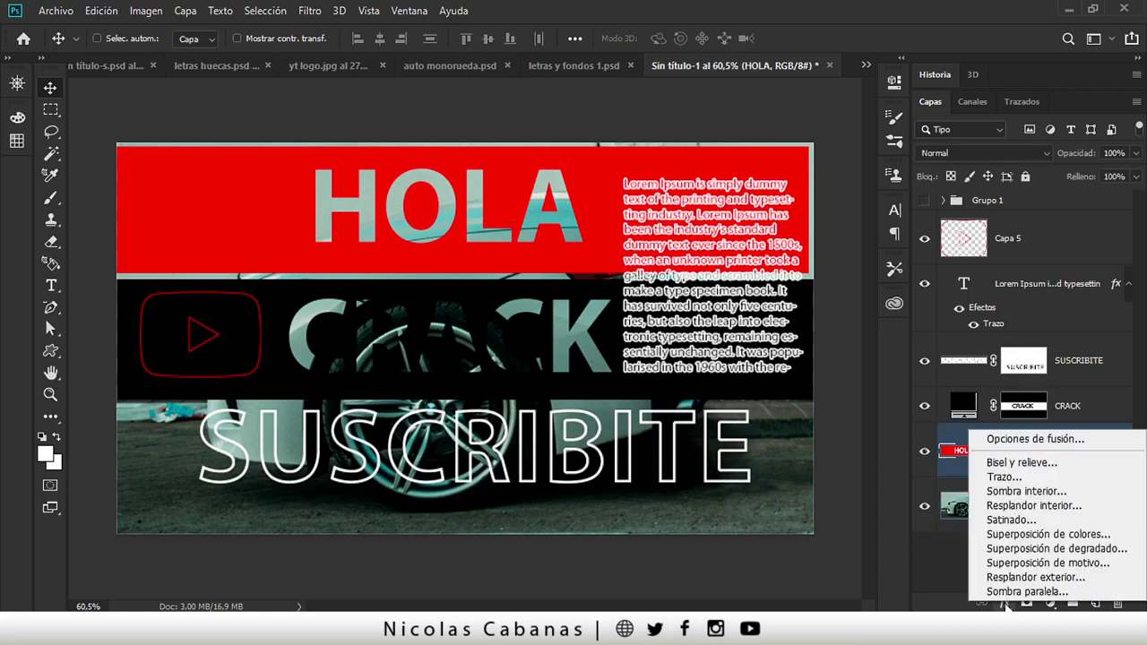
pyautogui.click(1022, 439)
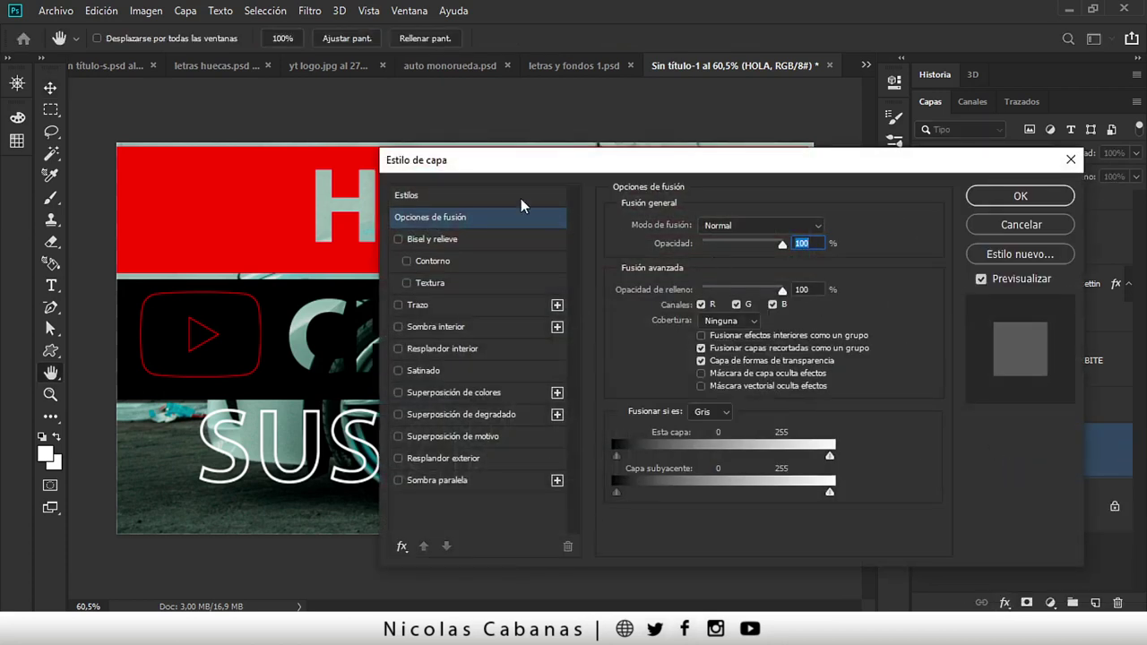
pyautogui.moveTo(463, 164)
pyautogui.mouseDown()
pyautogui.moveTo(695, 188)
pyautogui.moveTo(767, 162)
pyautogui.moveTo(802, 202)
pyautogui.moveTo(587, 188)
pyautogui.moveTo(615, 79)
pyautogui.mouseUp()
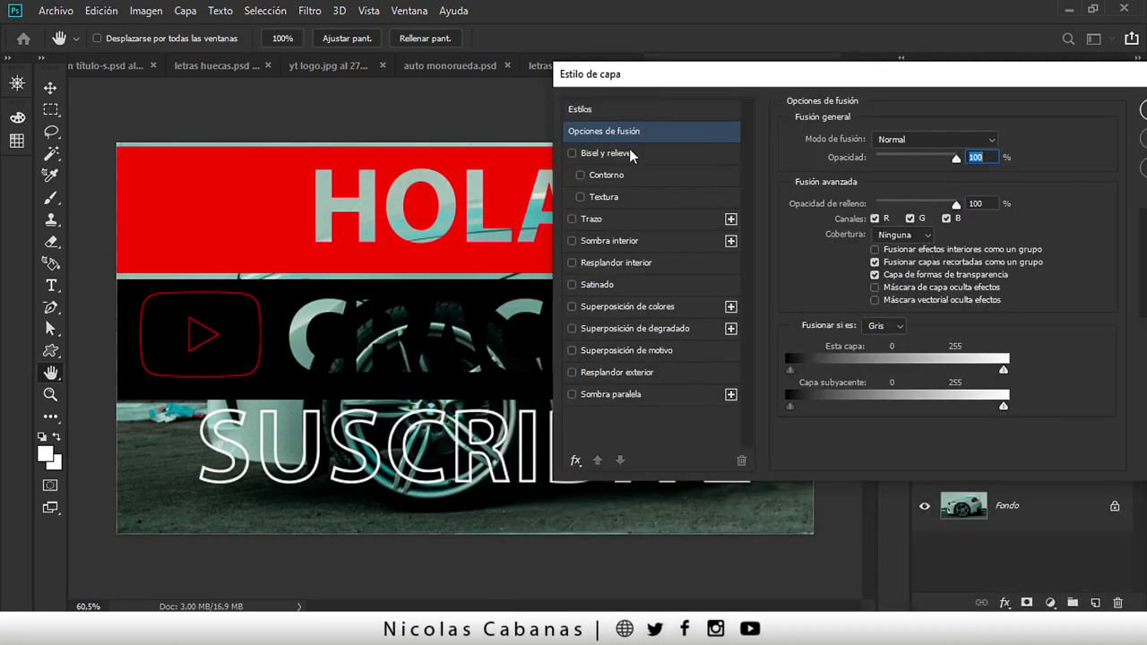
# Step: Try Sombra paralela, Satinado and Superposición de colores on HOLA, then disable all three
pyautogui.click(572, 394)
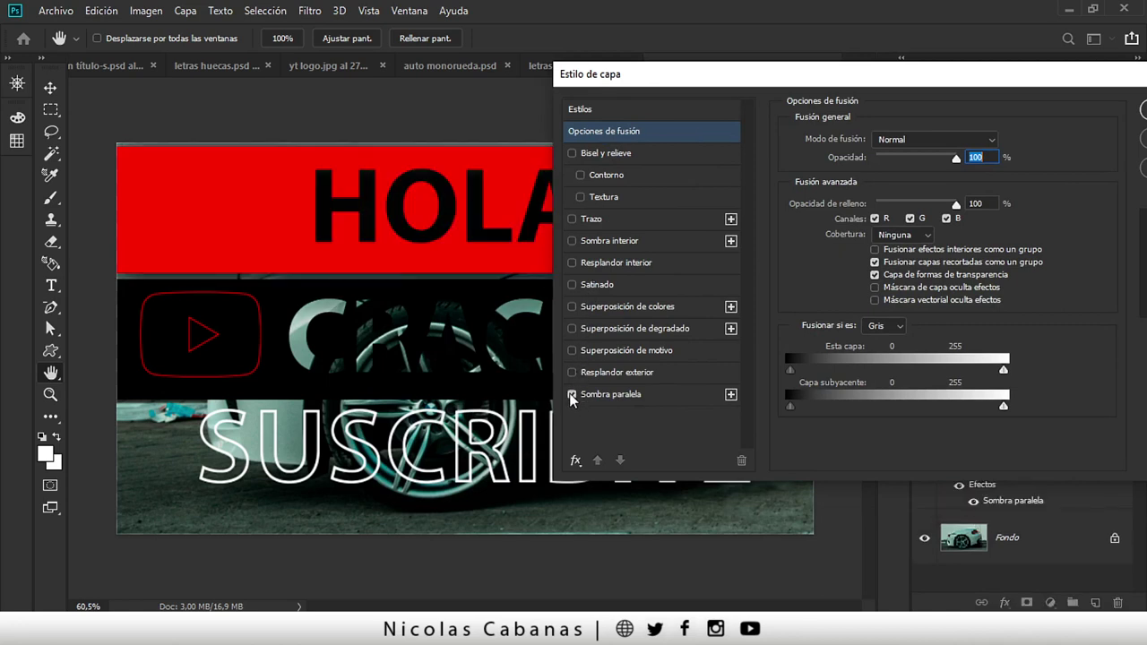
pyautogui.click(571, 284)
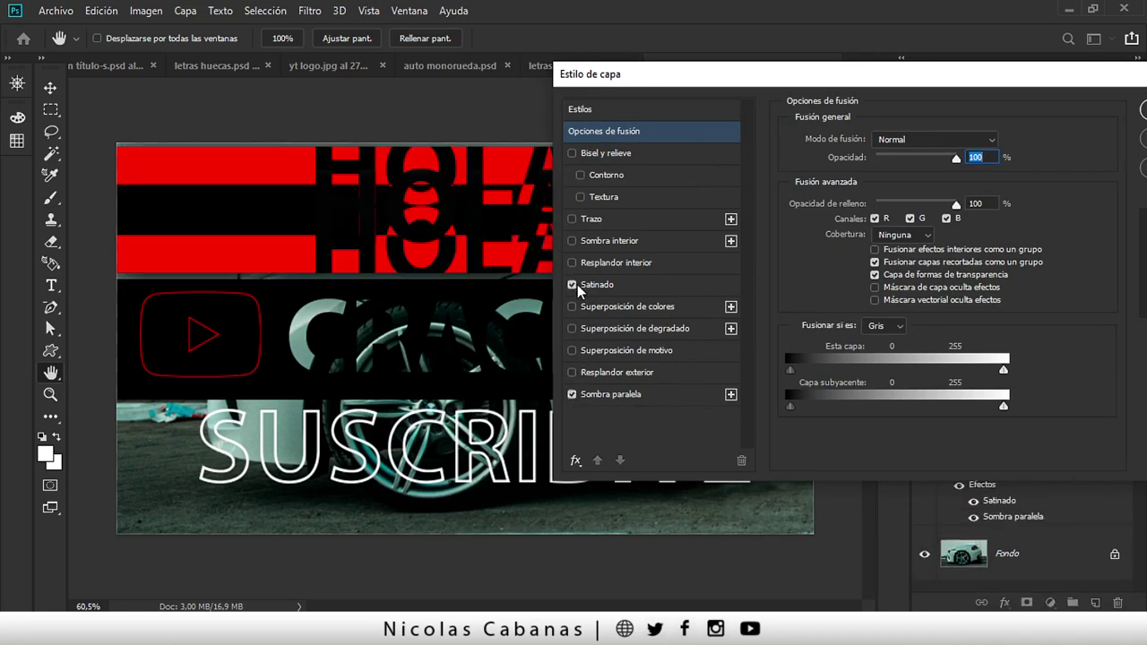
pyautogui.click(572, 306)
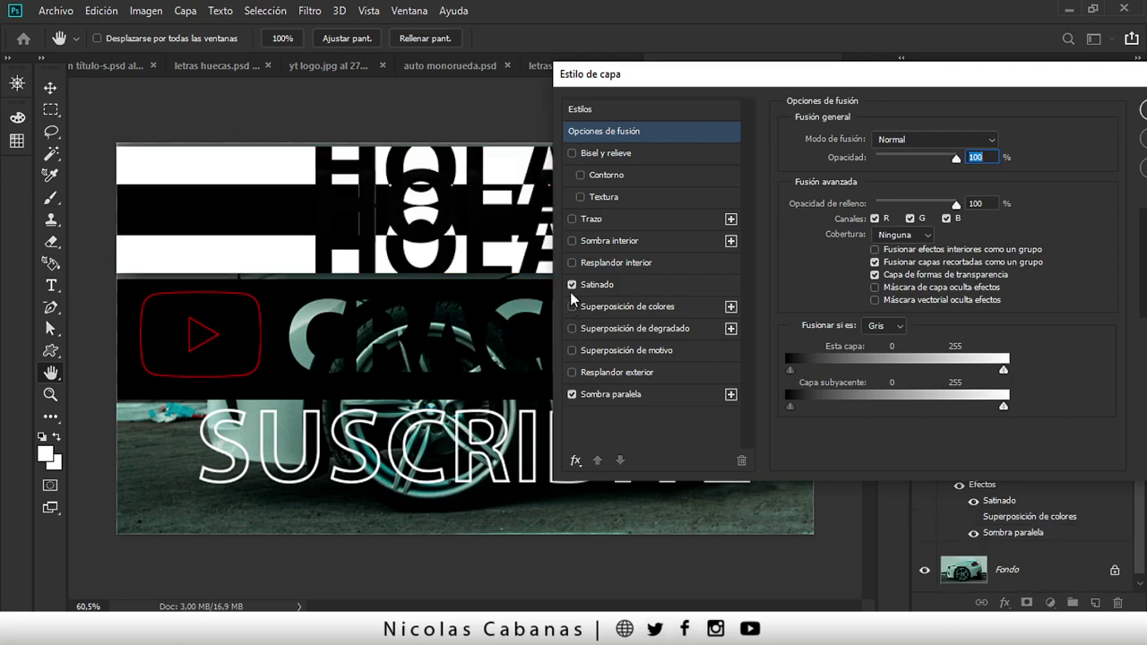
pyautogui.click(572, 306)
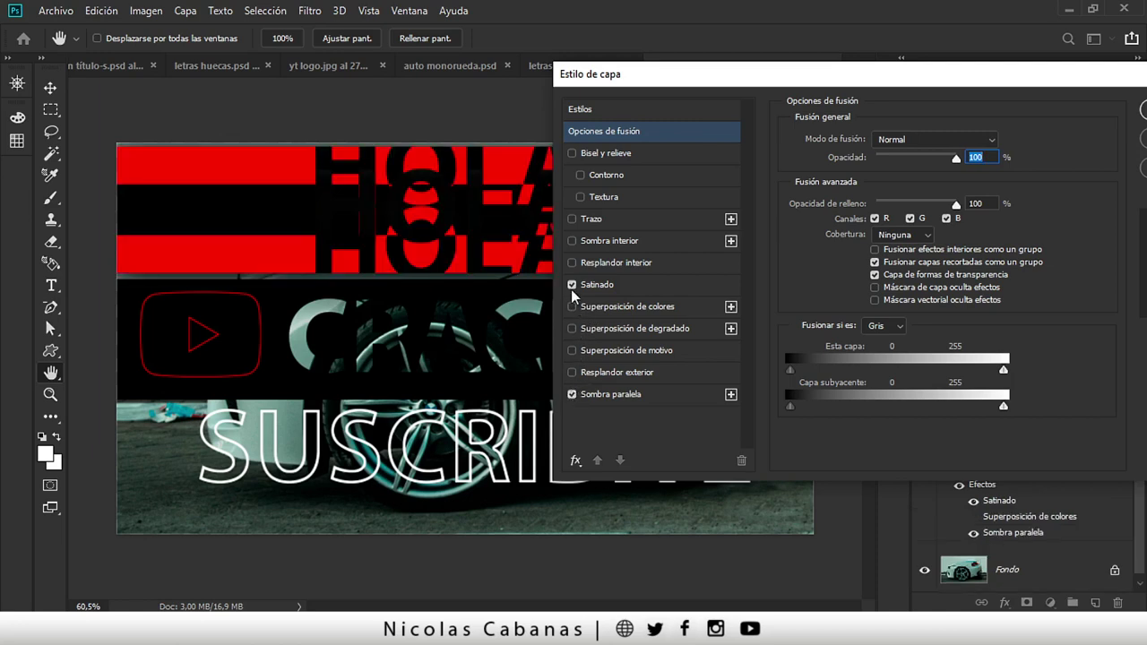
pyautogui.click(572, 285)
pyautogui.click(572, 395)
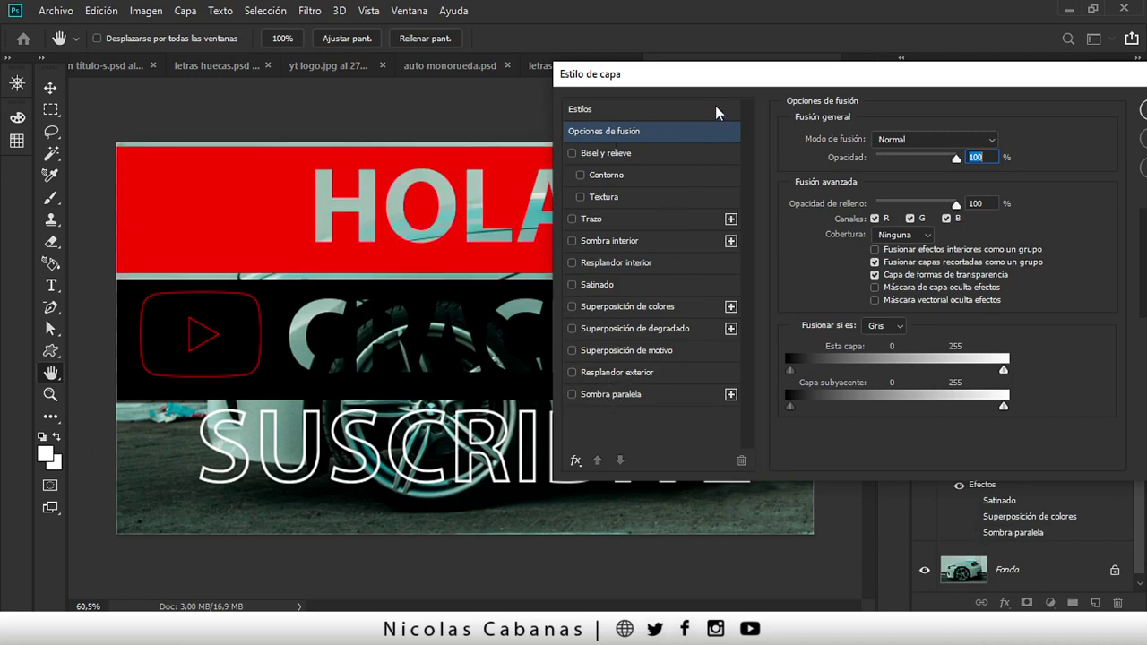
# Step: Split the Capa subyacente dark slider under Fusionar si es so the photo's shadows show through
pyautogui.moveTo(716, 79)
pyautogui.mouseDown()
pyautogui.moveTo(731, 111)
pyautogui.moveTo(672, 122)
pyautogui.moveTo(776, 130)
pyautogui.moveTo(817, 119)
pyautogui.moveTo(832, 87)
pyautogui.moveTo(849, 146)
pyautogui.moveTo(767, 115)
pyautogui.moveTo(788, 139)
pyautogui.mouseUp()
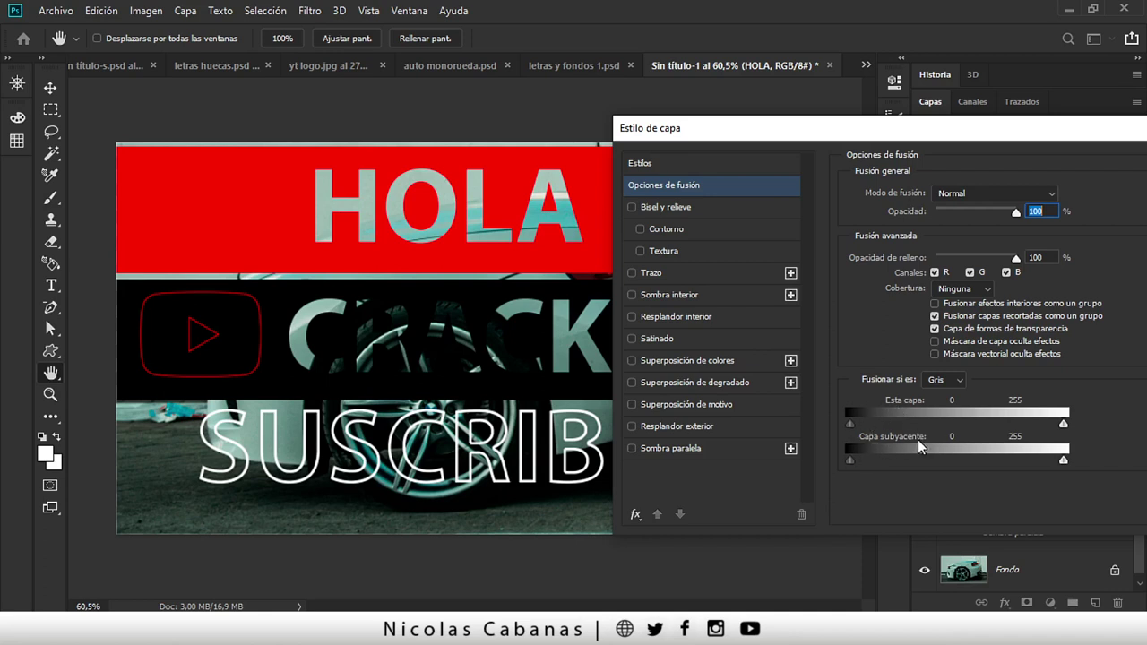
pyautogui.moveTo(856, 460); pyautogui.dragTo(896, 460)
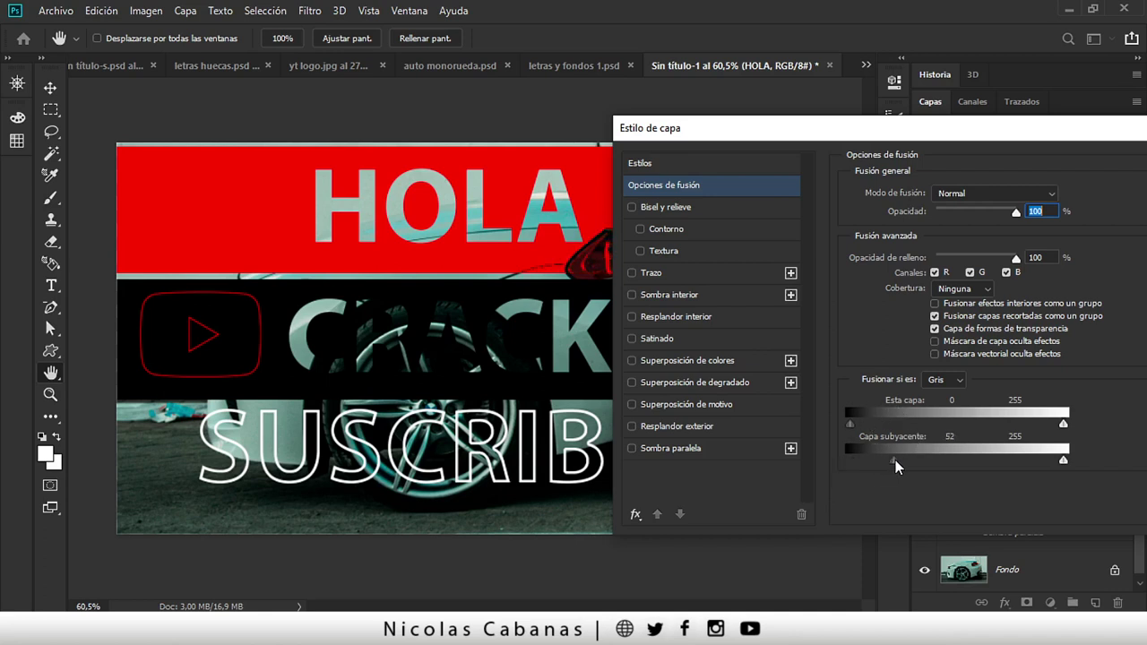
pyautogui.moveTo(966, 463)
pyautogui.mouseDown()
pyautogui.moveTo(1026, 463)
pyautogui.moveTo(827, 471)
pyautogui.mouseUp()
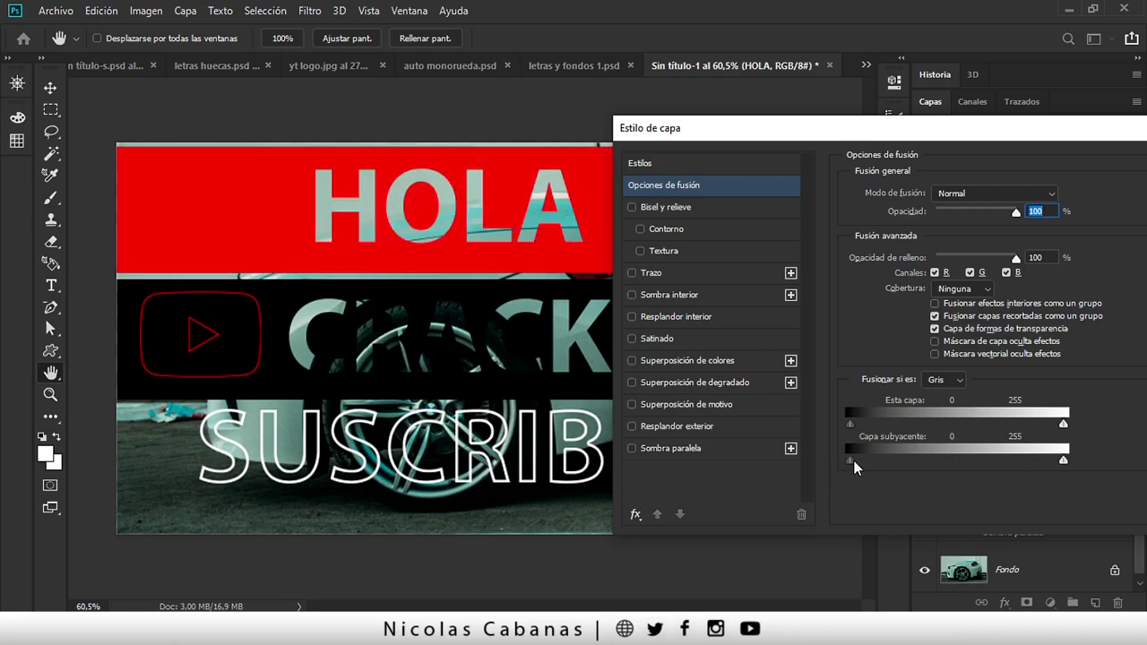
pyautogui.moveTo(855, 461)
pyautogui.mouseDown()
pyautogui.moveTo(873, 460)
pyautogui.moveTo(839, 464)
pyautogui.moveTo(921, 463)
pyautogui.moveTo(832, 466)
pyautogui.moveTo(884, 461)
pyautogui.mouseUp()
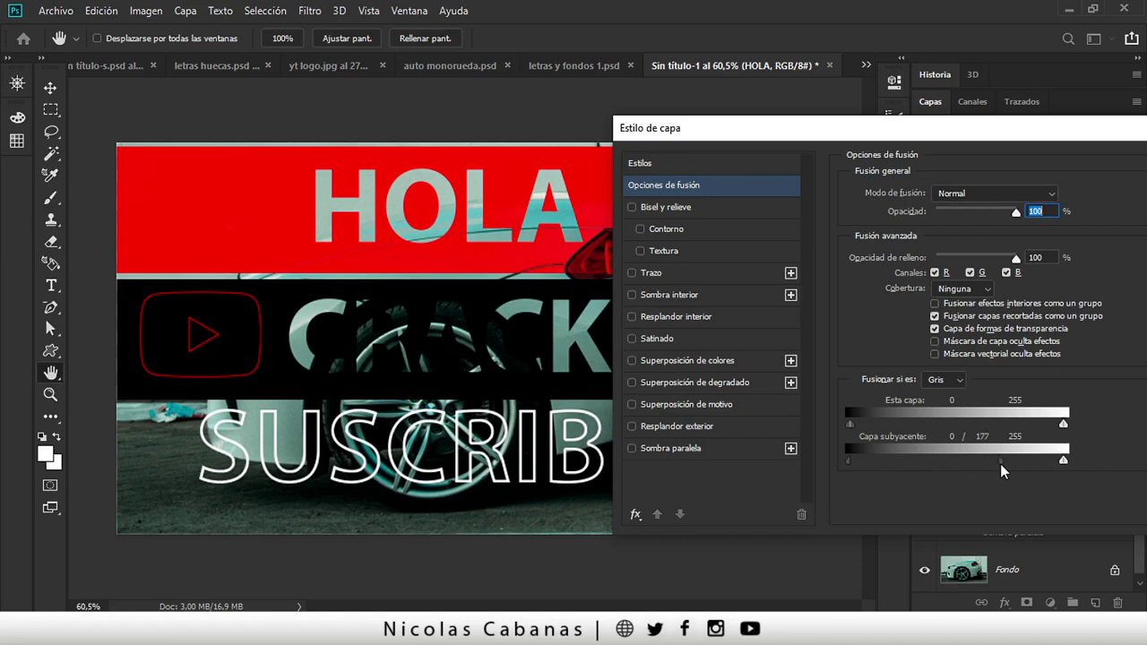
pyautogui.moveTo(1028, 461); pyautogui.dragTo(988, 460)
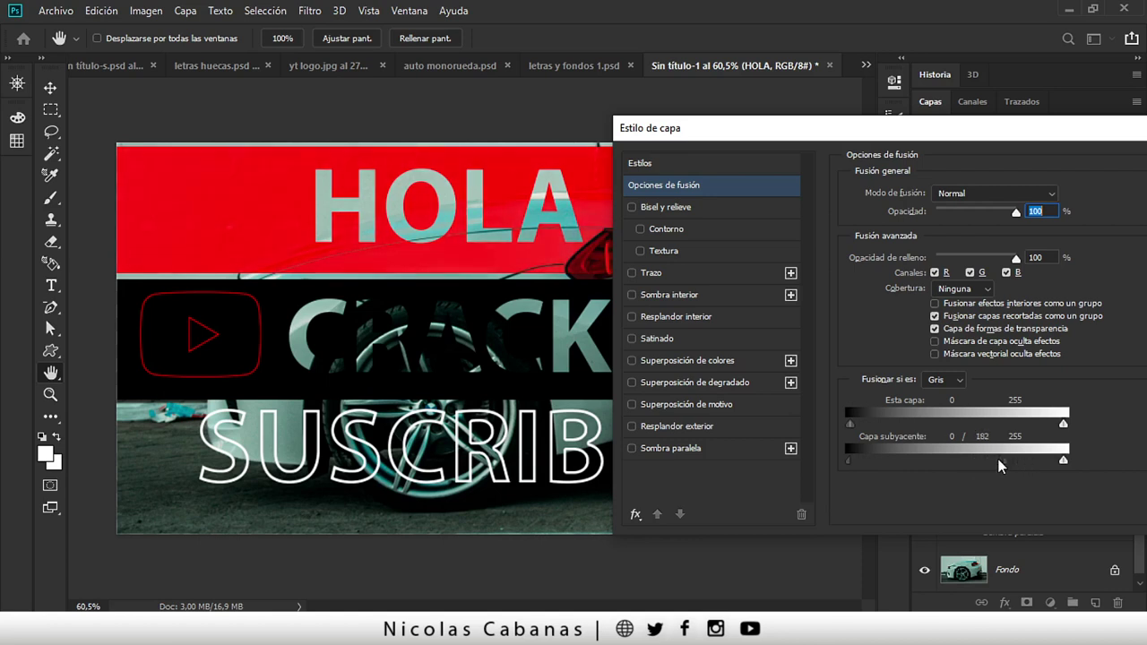
pyautogui.moveTo(854, 462); pyautogui.dragTo(957, 460)
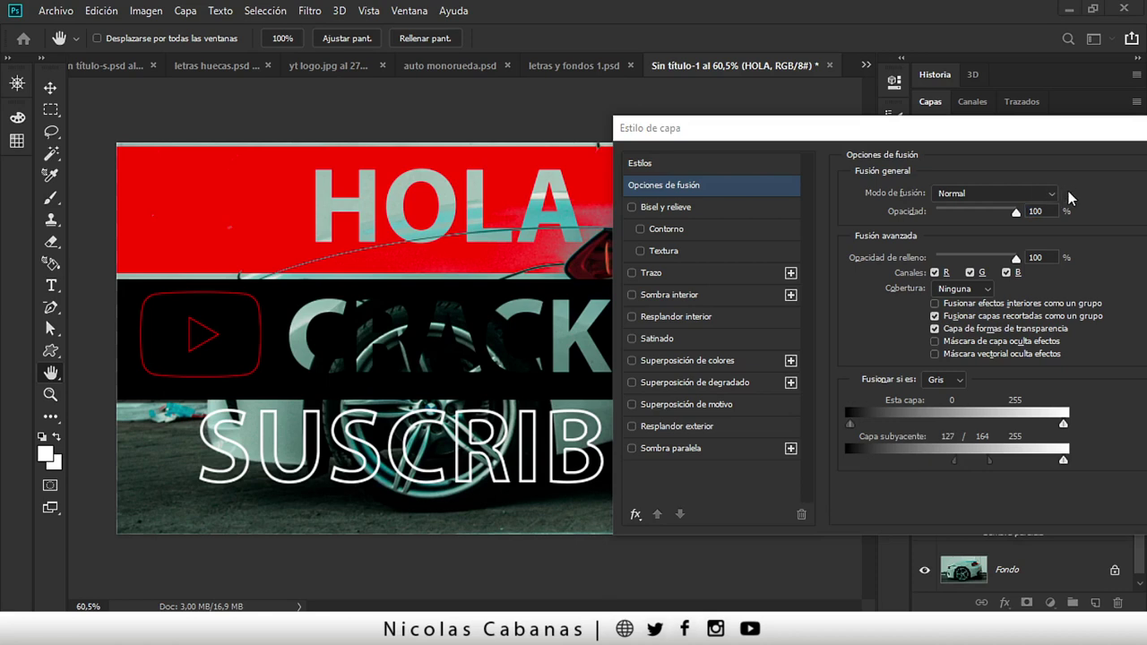
pyautogui.click(919, 439)
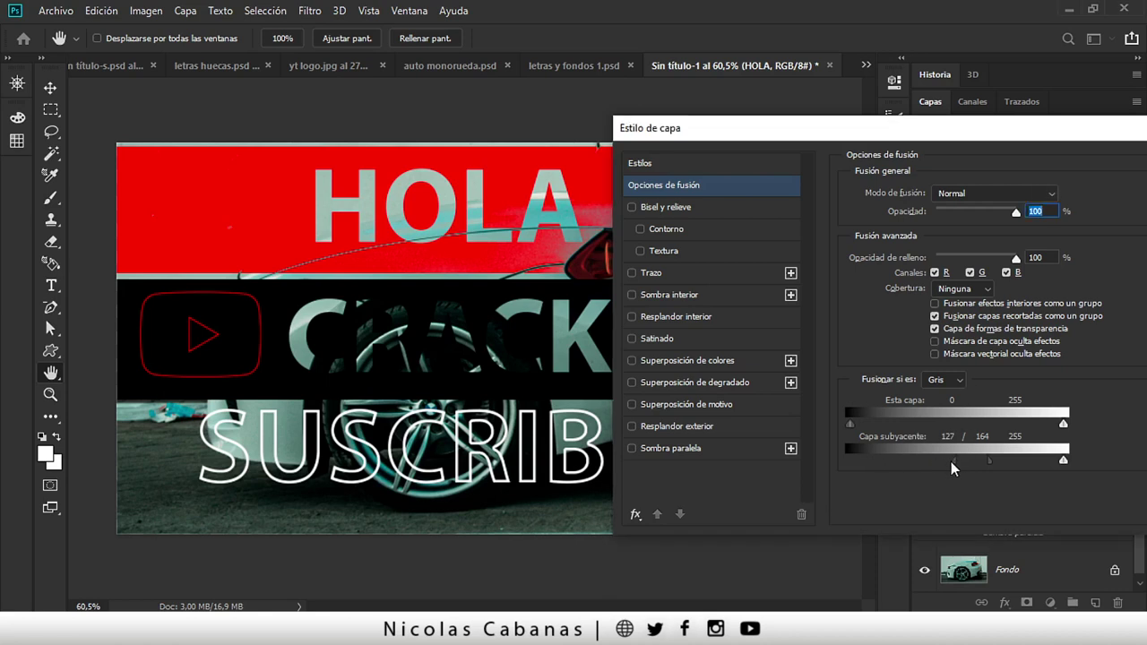
pyautogui.moveTo(951, 462); pyautogui.dragTo(889, 459)
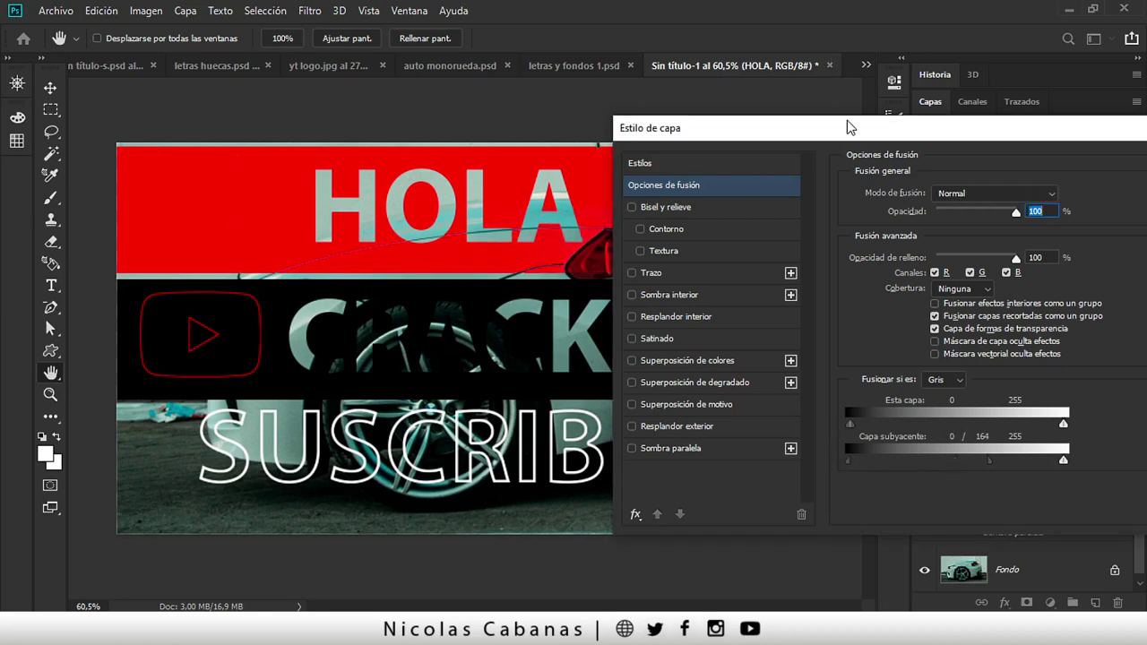
# Step: Toggle Previsualizar repeatedly to compare the HOLA band with and without the blend
pyautogui.moveTo(853, 127); pyautogui.dragTo(320, 357)
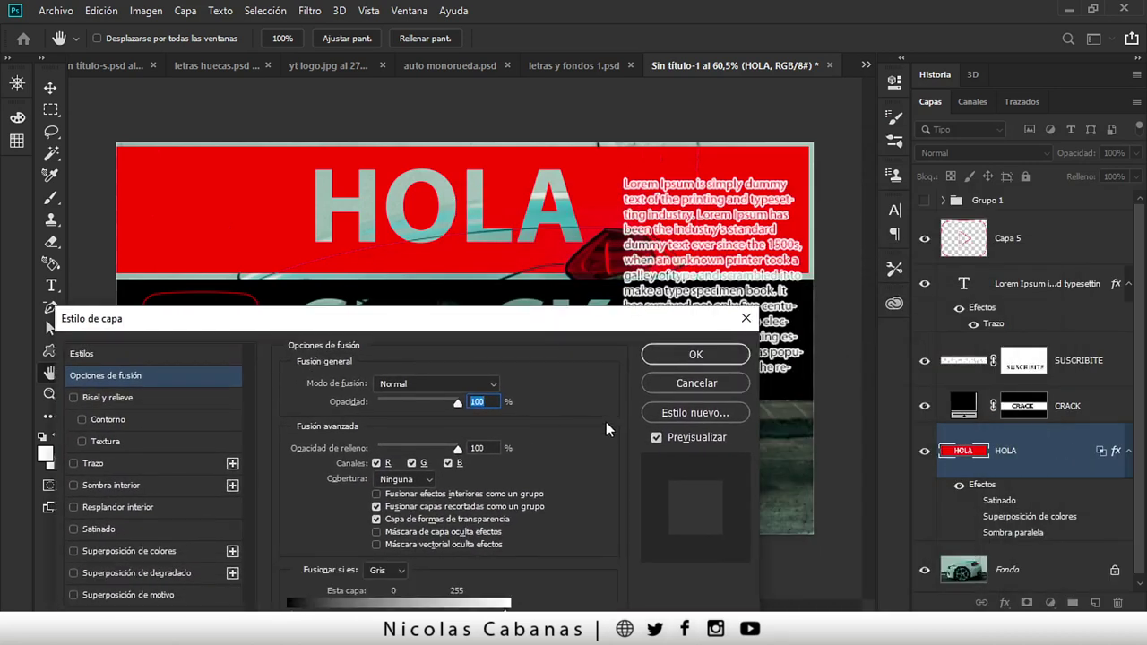
pyautogui.click(659, 440)
pyautogui.click(664, 445)
pyautogui.click(664, 445)
pyautogui.click(664, 445)
pyautogui.click(664, 445)
pyautogui.click(664, 446)
pyautogui.moveTo(565, 321); pyautogui.dragTo(233, 110)
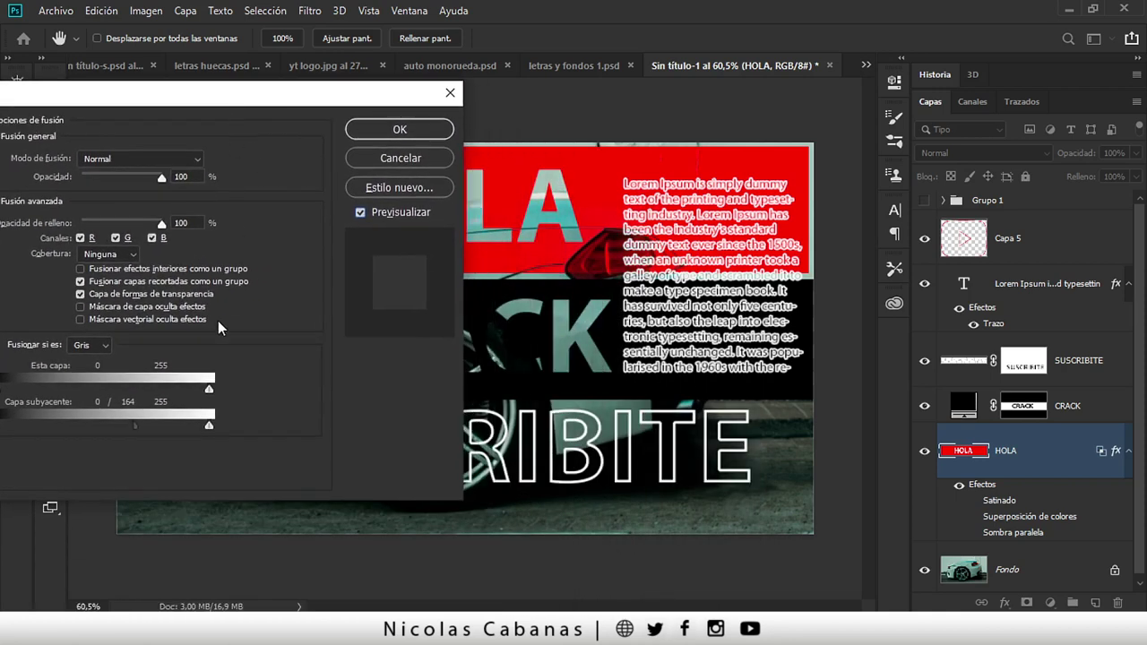
# Step: Keep Gris as the blend channel and fine-tune the bright-tone sliders, HOLA's own at 255
pyautogui.click(106, 345)
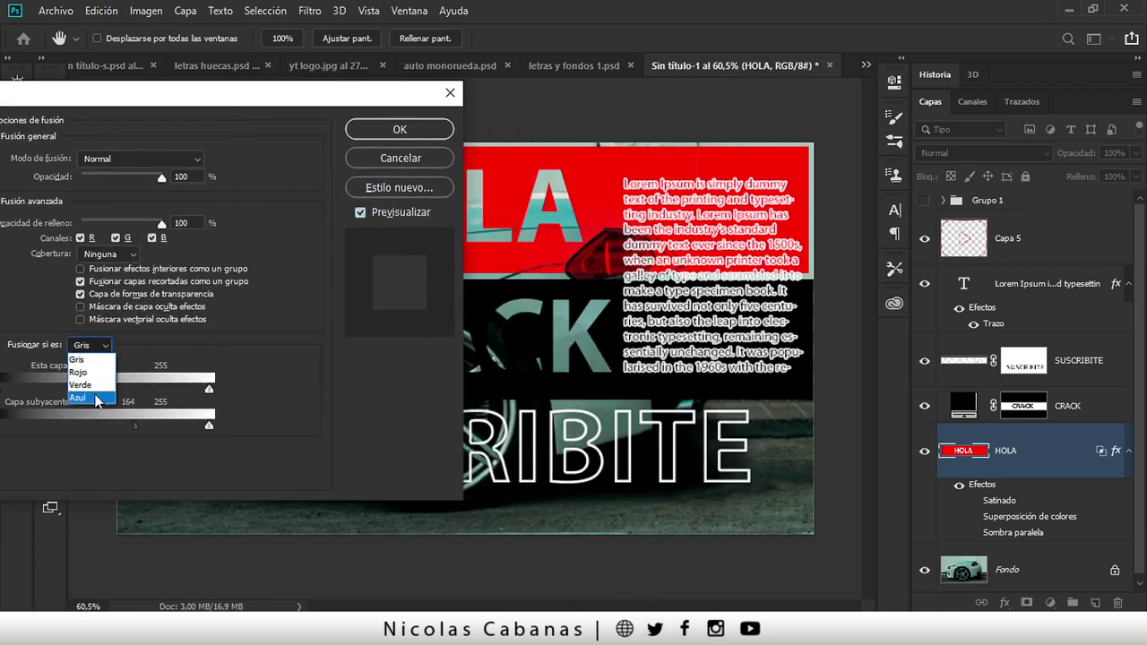
pyautogui.click(234, 341)
pyautogui.moveTo(208, 389); pyautogui.dragTo(216, 382)
pyautogui.moveTo(200, 425)
pyautogui.mouseDown()
pyautogui.moveTo(122, 418)
pyautogui.moveTo(74, 431)
pyautogui.mouseUp()
pyautogui.moveTo(204, 99); pyautogui.dragTo(450, 378)
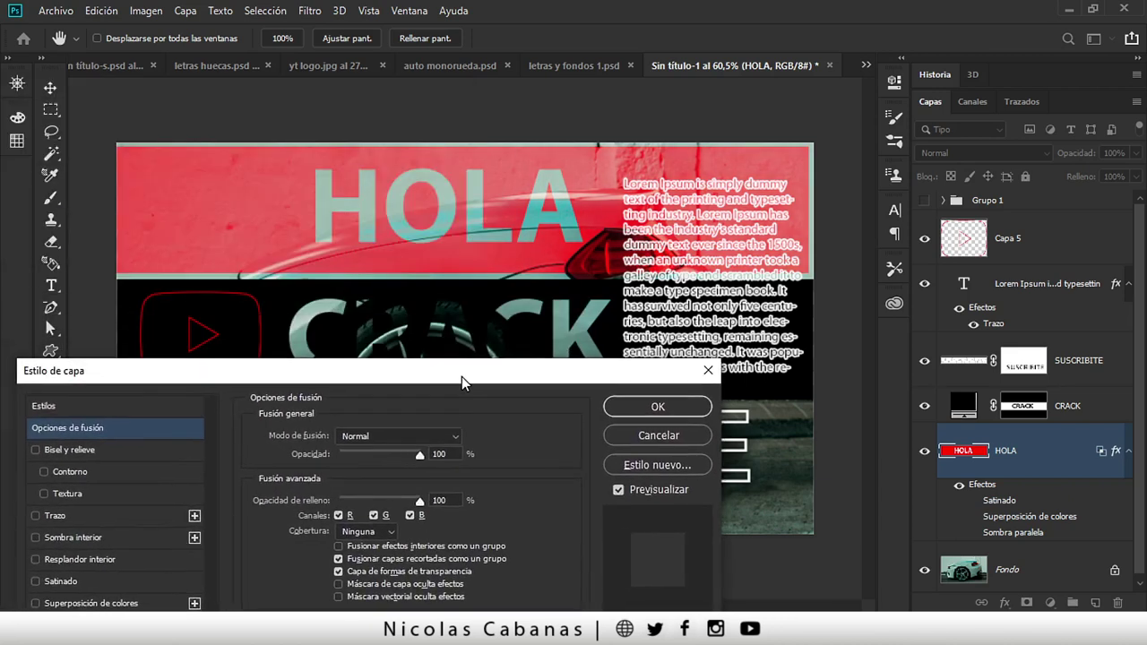
pyautogui.moveTo(450, 378)
pyautogui.mouseDown()
pyautogui.moveTo(589, 239)
pyautogui.moveTo(628, 130)
pyautogui.mouseUp()
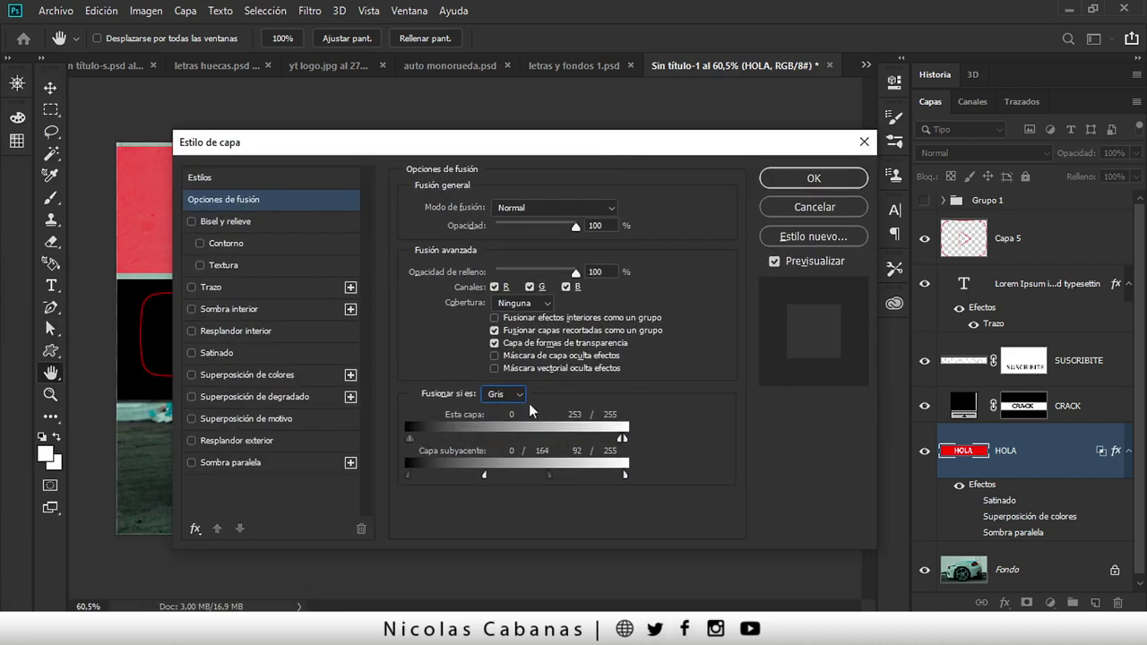
pyautogui.moveTo(620, 438); pyautogui.dragTo(636, 436)
pyautogui.moveTo(488, 477); pyautogui.dragTo(486, 478)
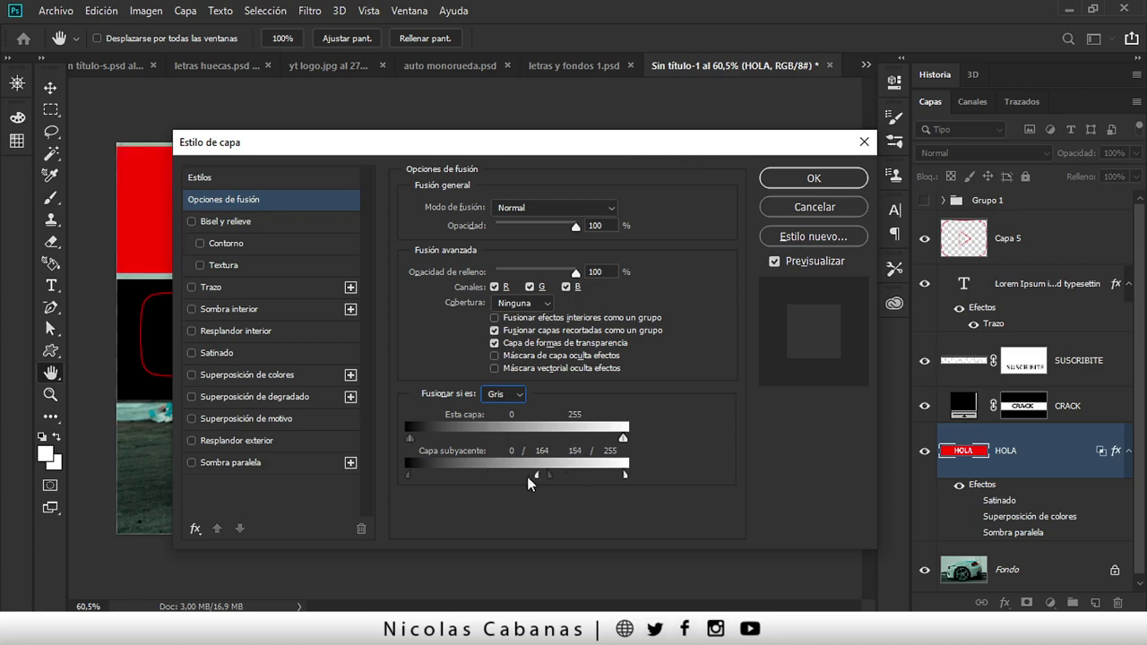
pyautogui.moveTo(656, 143)
pyautogui.mouseDown()
pyautogui.moveTo(837, 409)
pyautogui.moveTo(1139, 296)
pyautogui.mouseUp()
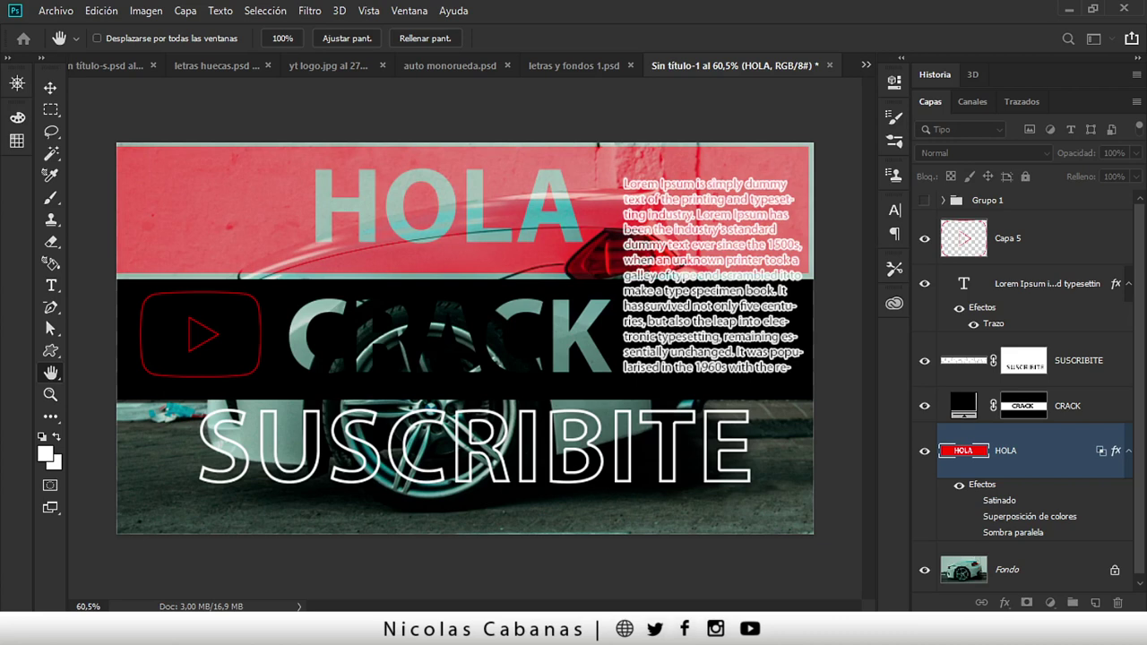
pyautogui.press('v')
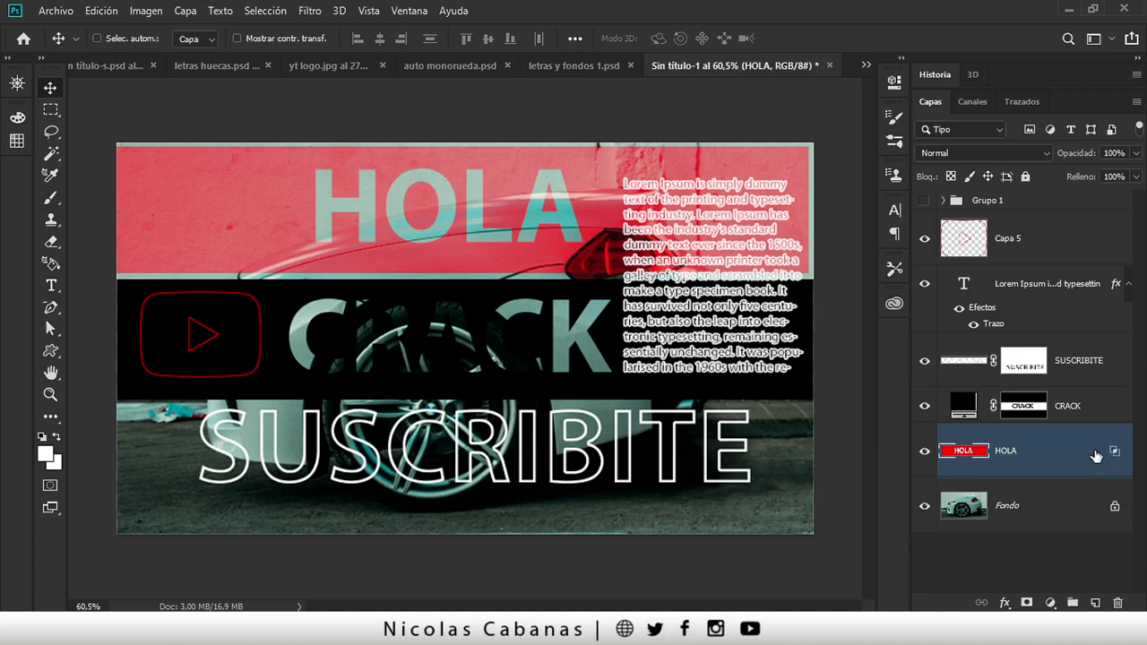
pyautogui.click(1090, 405)
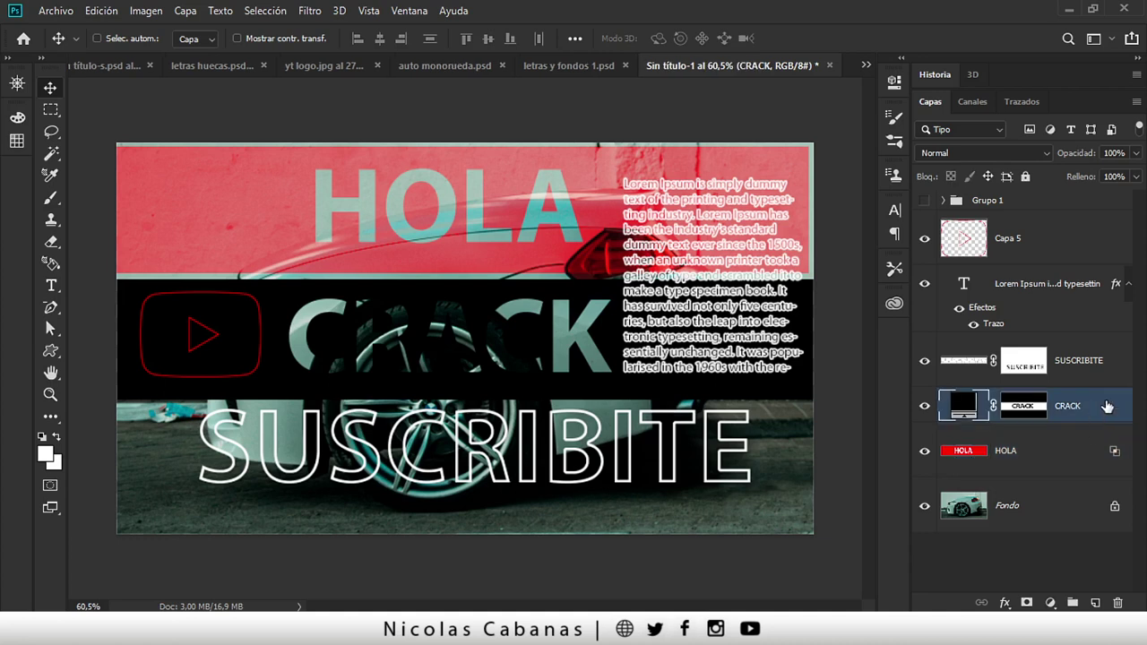
pyautogui.click(1013, 605)
pyautogui.click(941, 557)
pyautogui.press('space')
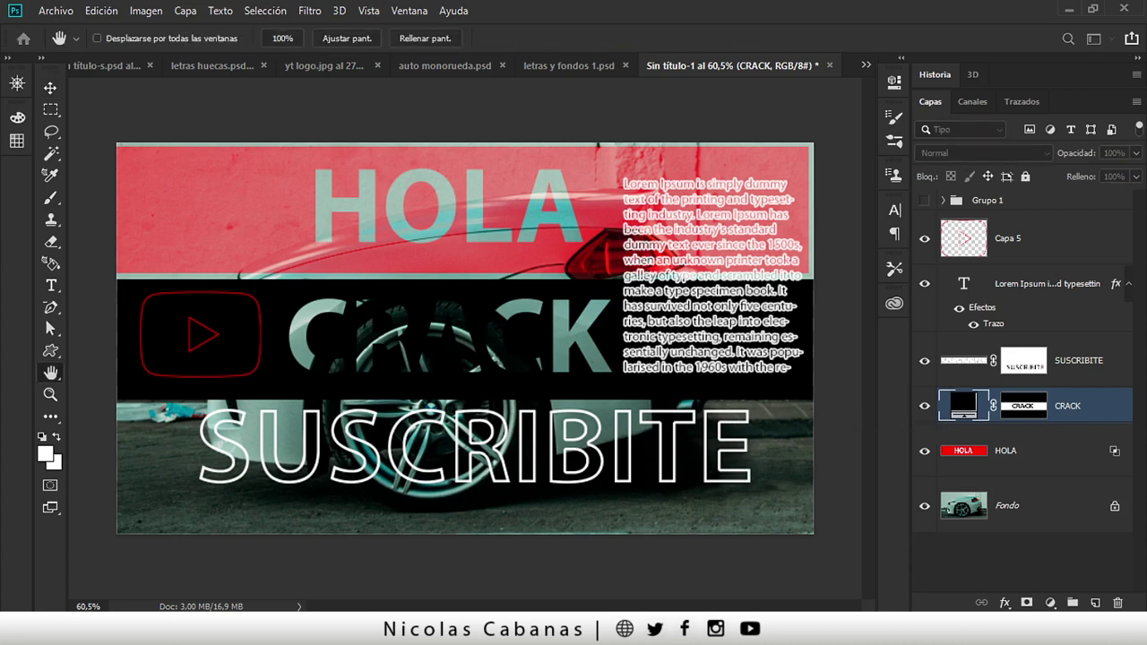
# Step: Open CRACK's layer style and try Bevel and Emboss, then turn it off
pyautogui.doubleClick(1067, 406)
pyautogui.moveTo(1009, 134)
pyautogui.mouseDown()
pyautogui.moveTo(587, 153)
pyautogui.moveTo(662, 157)
pyautogui.mouseUp()
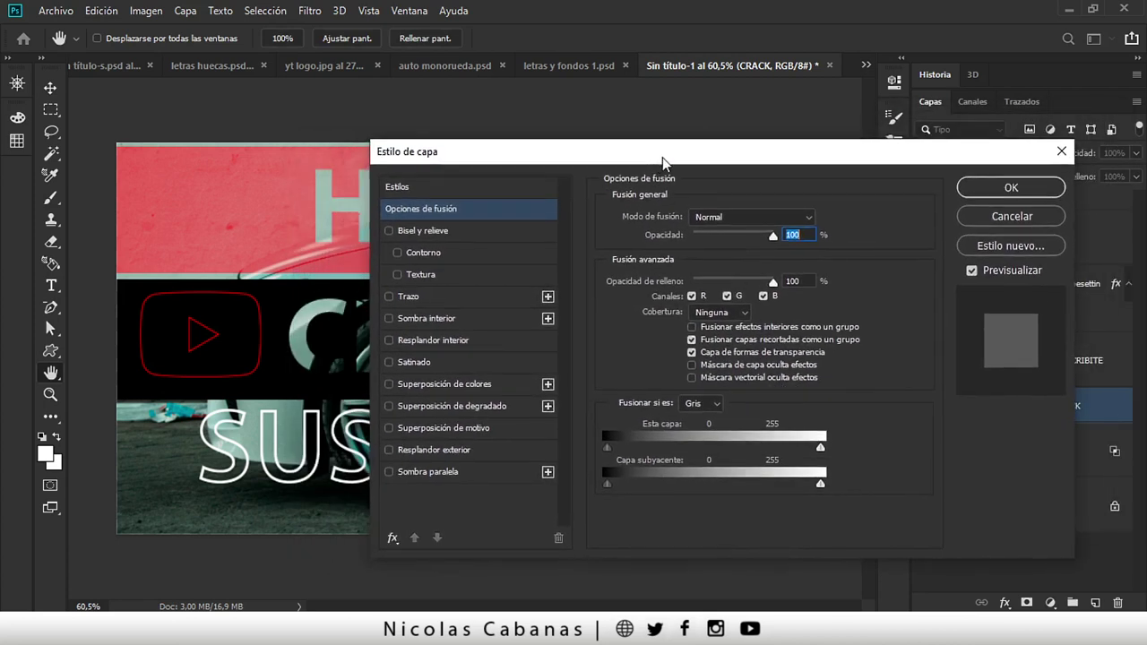
pyautogui.click(465, 230)
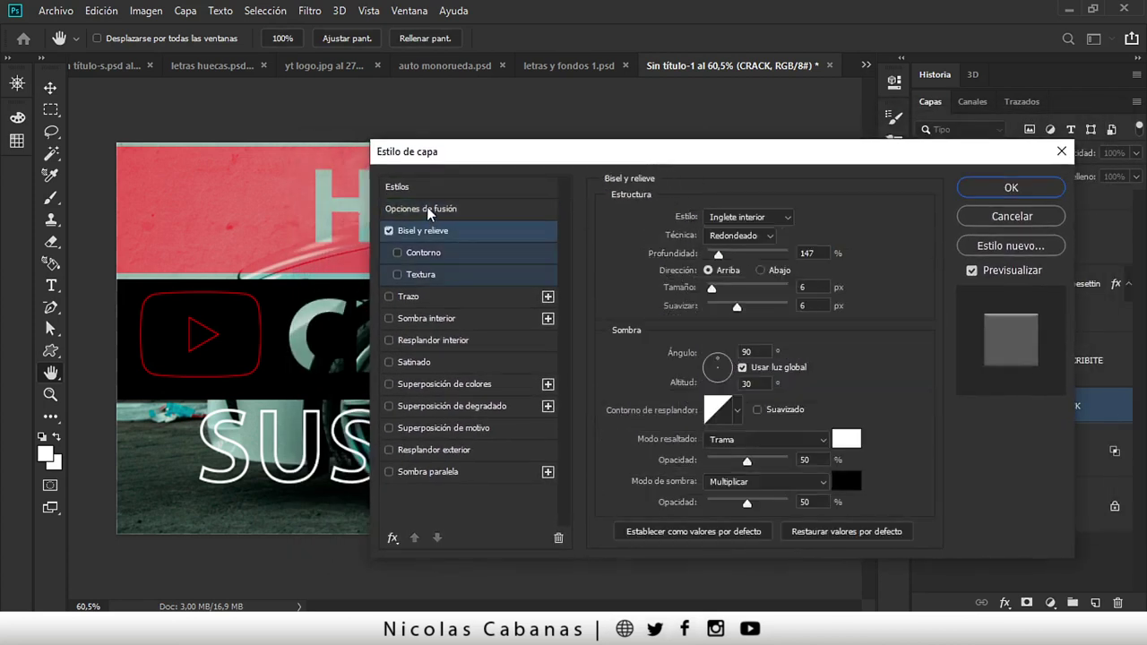
pyautogui.click(408, 211)
pyautogui.click(389, 231)
pyautogui.moveTo(598, 155)
pyautogui.mouseDown()
pyautogui.moveTo(936, 131)
pyautogui.moveTo(739, 137)
pyautogui.moveTo(768, 139)
pyautogui.mouseUp()
# Step: Split the Capa subyacente black slider to 110/94 so the car shows through, and confirm
pyautogui.moveTo(782, 467)
pyautogui.mouseDown()
pyautogui.moveTo(954, 462)
pyautogui.moveTo(864, 475)
pyautogui.moveTo(921, 481)
pyautogui.moveTo(928, 466)
pyautogui.moveTo(902, 466)
pyautogui.moveTo(956, 466)
pyautogui.moveTo(844, 476)
pyautogui.moveTo(877, 475)
pyautogui.moveTo(872, 464)
pyautogui.moveTo(854, 470)
pyautogui.mouseUp()
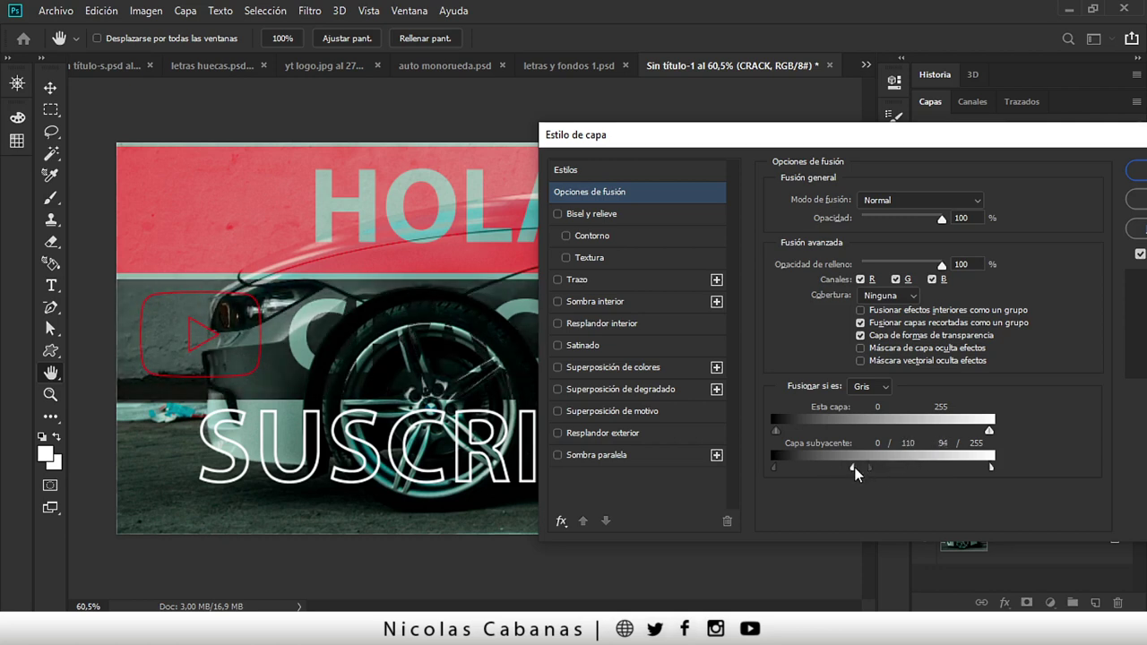
pyautogui.moveTo(1017, 143); pyautogui.dragTo(628, 178)
pyautogui.click(812, 199)
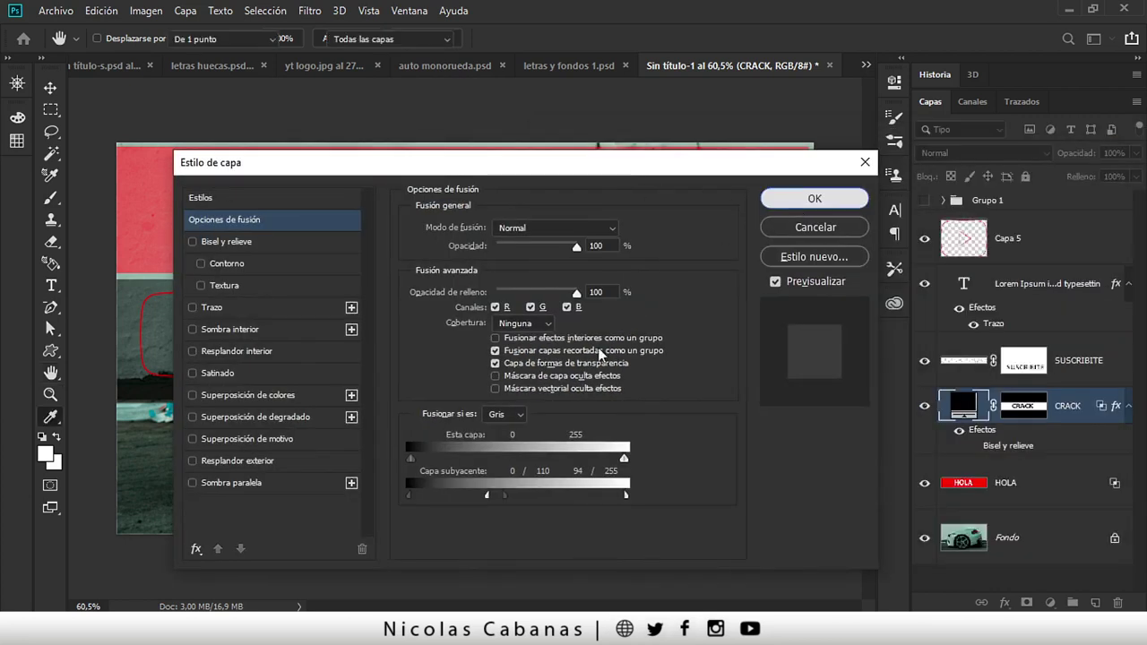
pyautogui.press('z')
pyautogui.moveTo(557, 329)
pyautogui.mouseDown()
pyautogui.moveTo(571, 330)
pyautogui.moveTo(556, 332)
pyautogui.mouseUp()
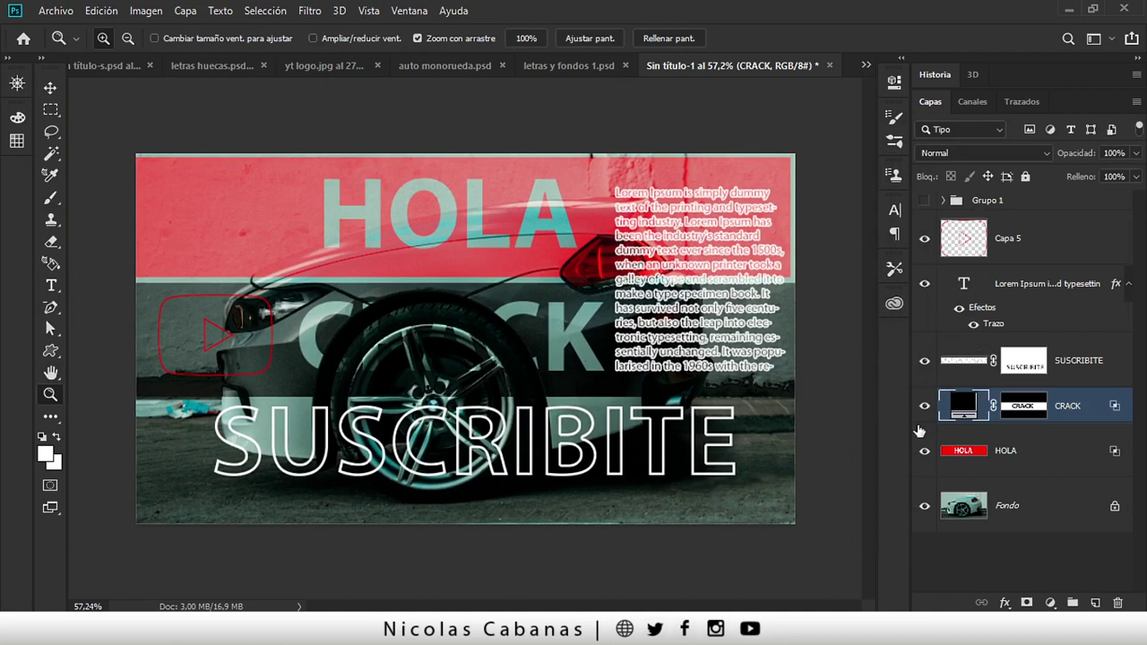
# Step: Load the hidden CRACK text's letters as a selection, re-hide Grupo 1, and add a layer above the CRACK band
pyautogui.click(943, 201)
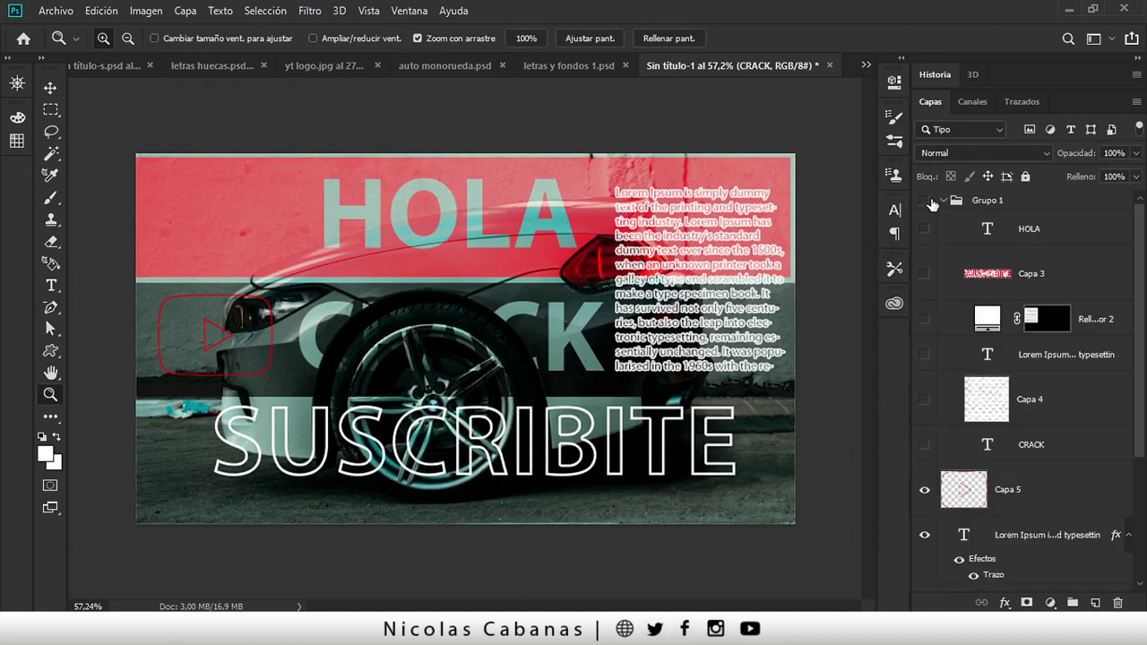
pyautogui.click(925, 445)
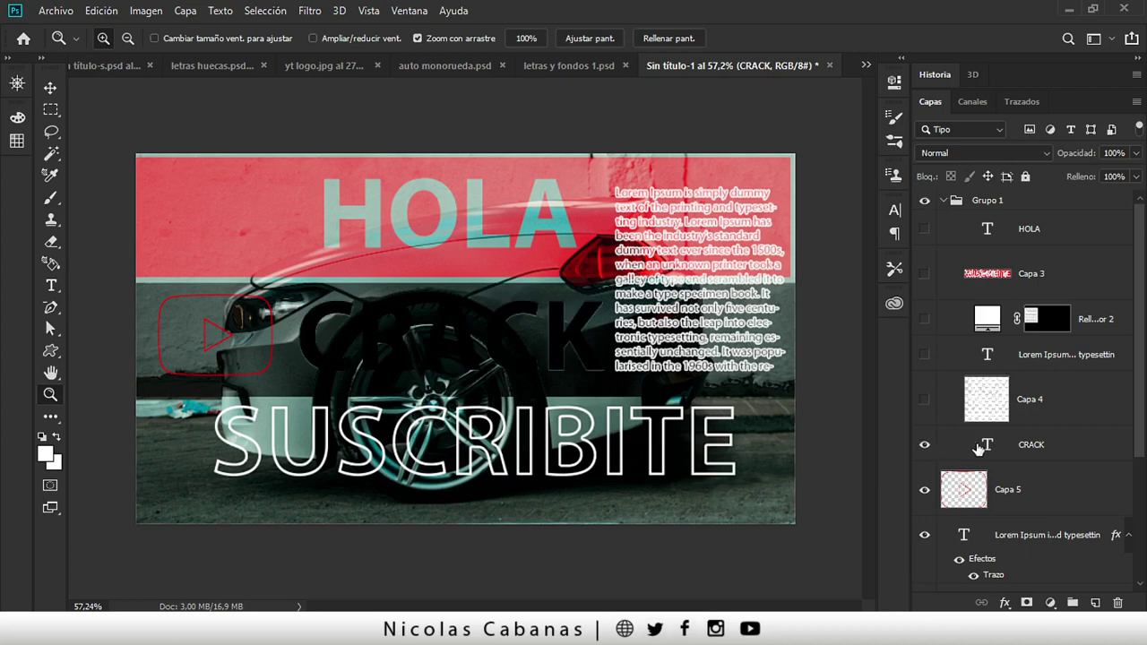
pyautogui.click(1036, 440)
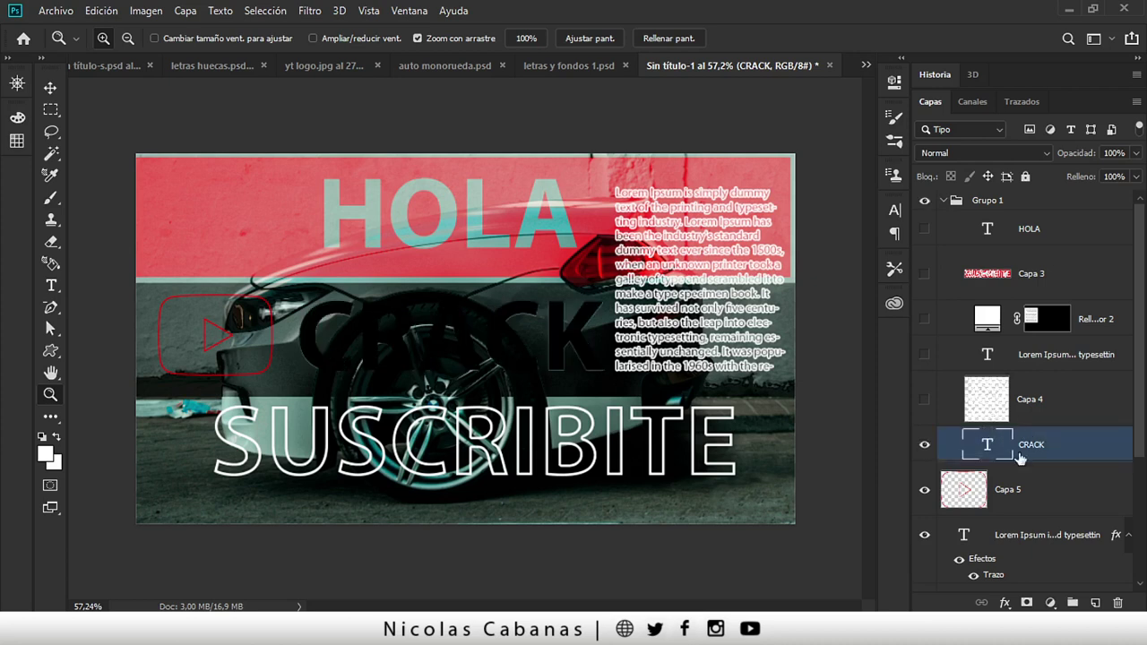
pyautogui.keyDown('ctrl'); pyautogui.click(991, 448); pyautogui.keyUp('ctrl')
pyautogui.click(943, 200)
pyautogui.click(925, 201)
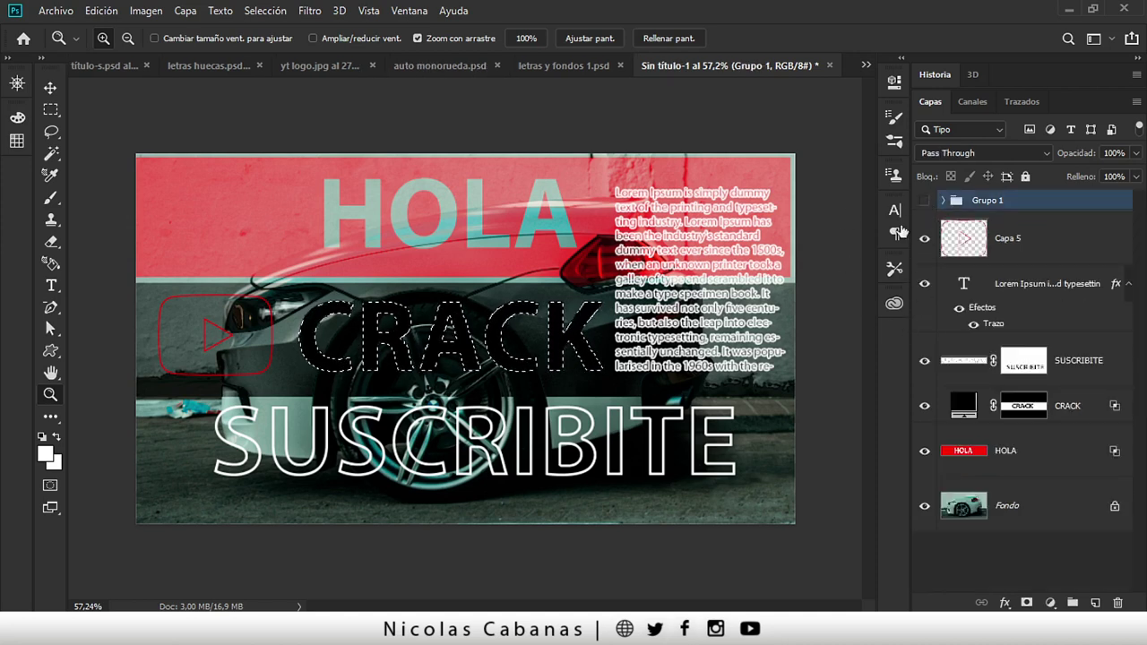
pyautogui.click(1064, 408)
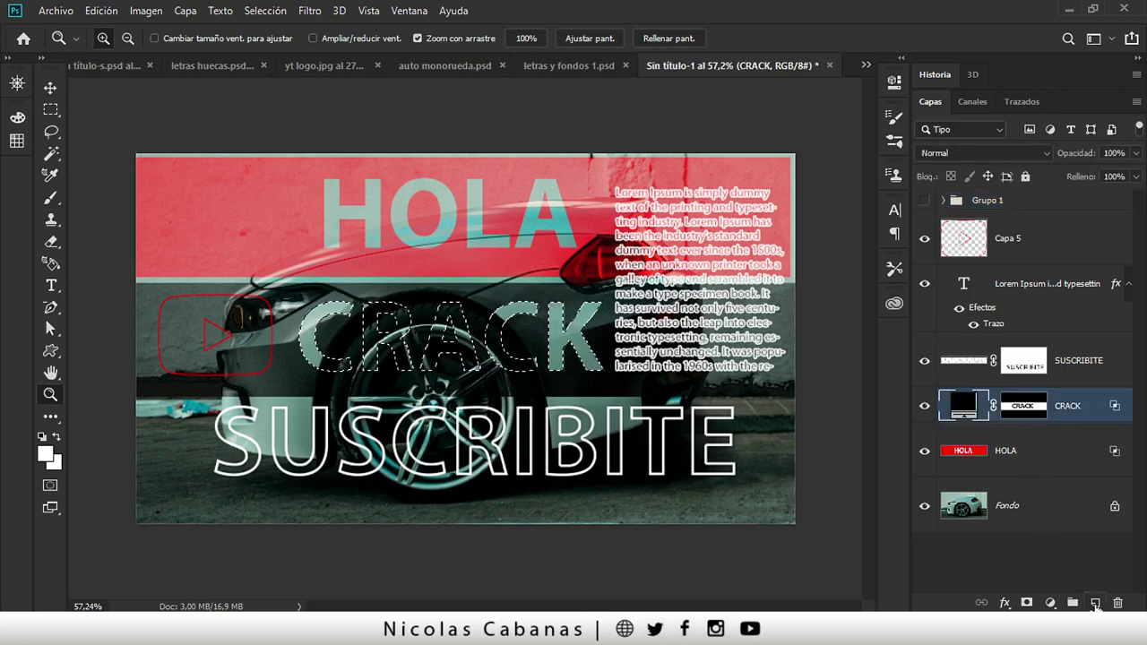
pyautogui.click(1096, 603)
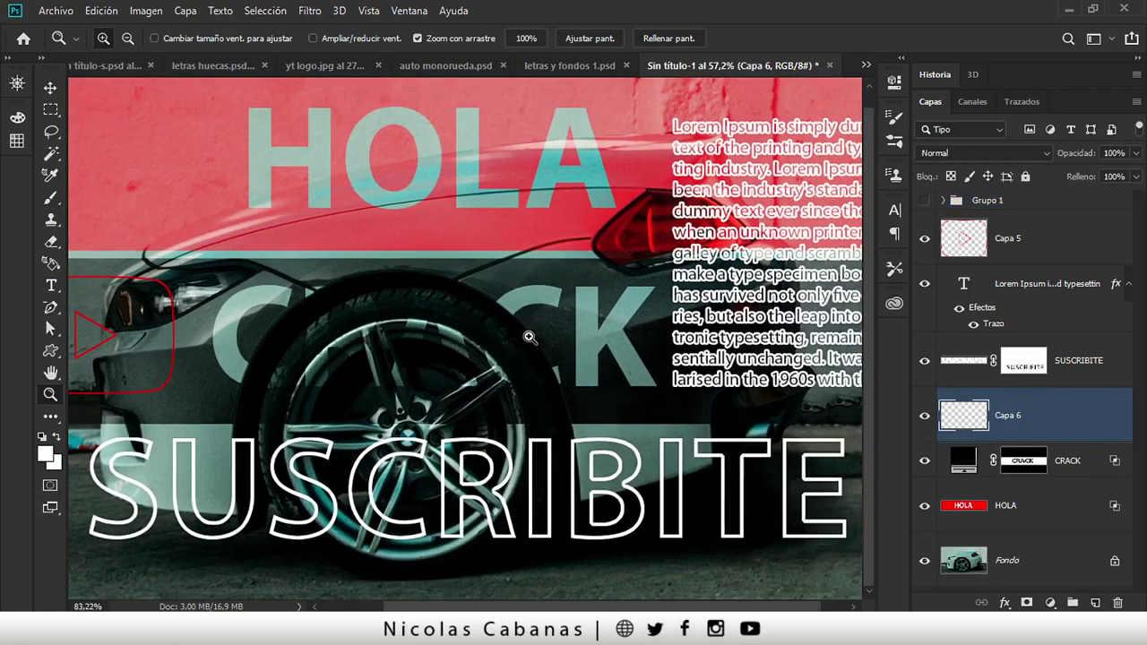
# Step: Try a 7 px white stroke around the CRACK selection, then undo it
pyautogui.moveTo(456, 342)
pyautogui.mouseDown()
pyautogui.moveTo(558, 332)
pyautogui.moveTo(508, 385)
pyautogui.mouseUp()
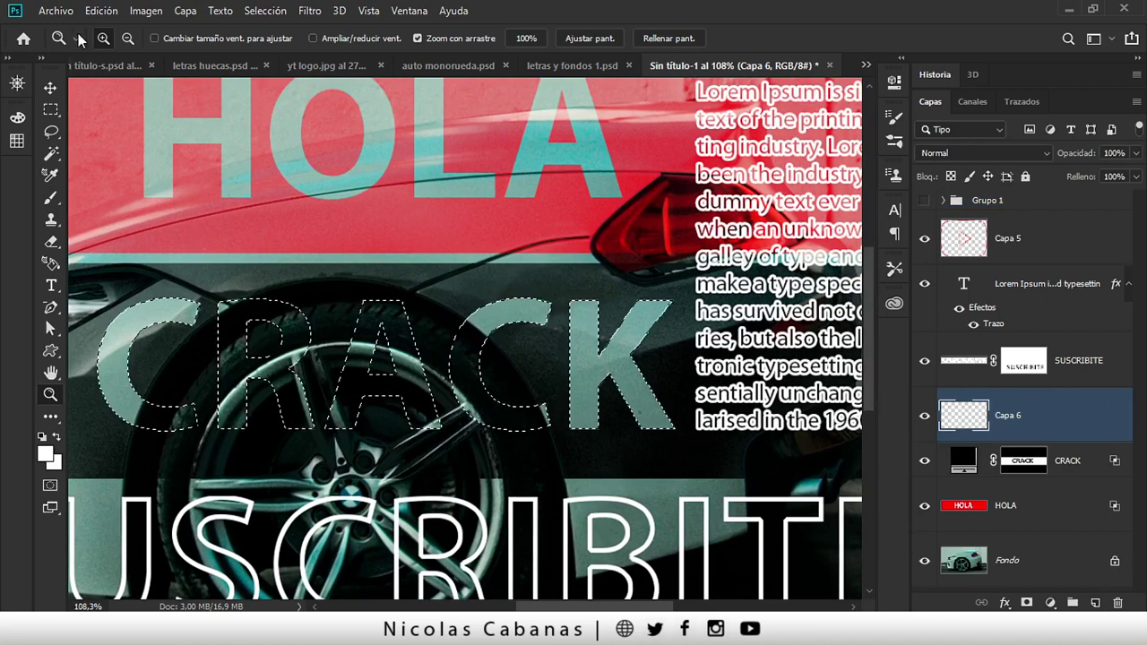
pyautogui.click(105, 13)
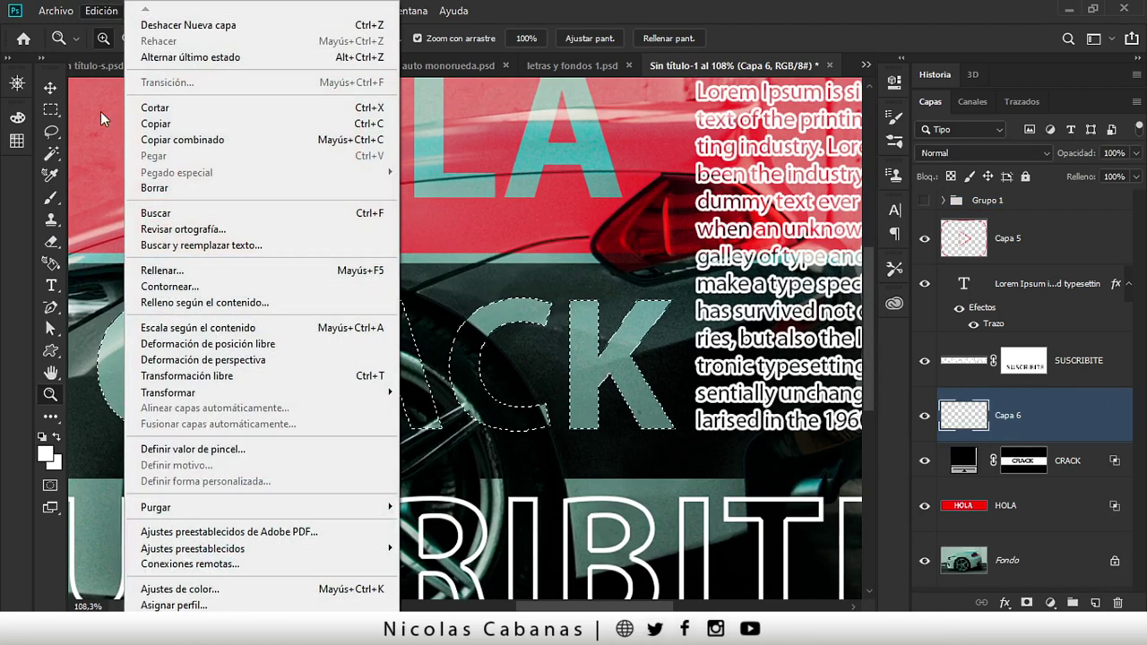
pyautogui.click(199, 286)
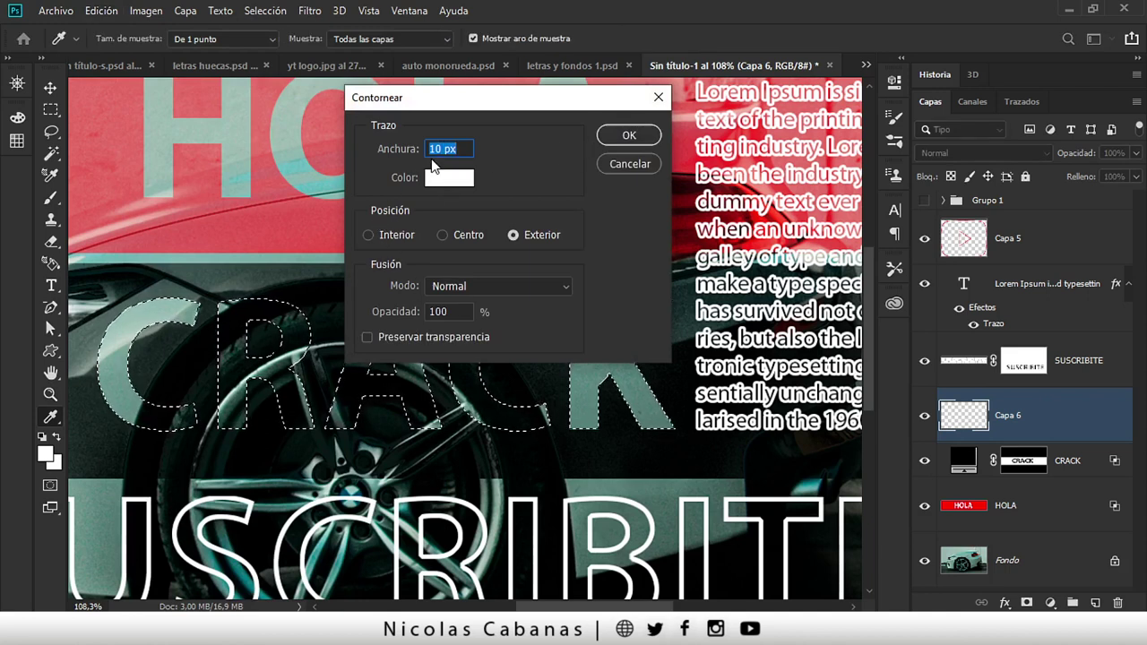
pyautogui.write('7')
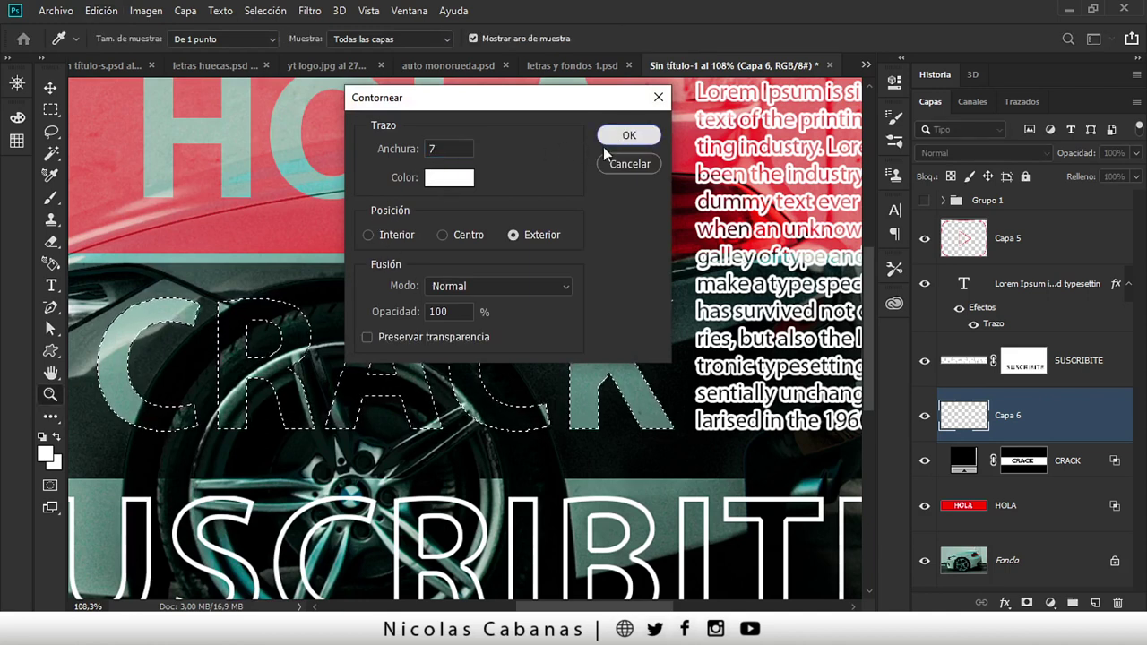
pyautogui.click(609, 138)
pyautogui.hotkey('ctrl', 'z')
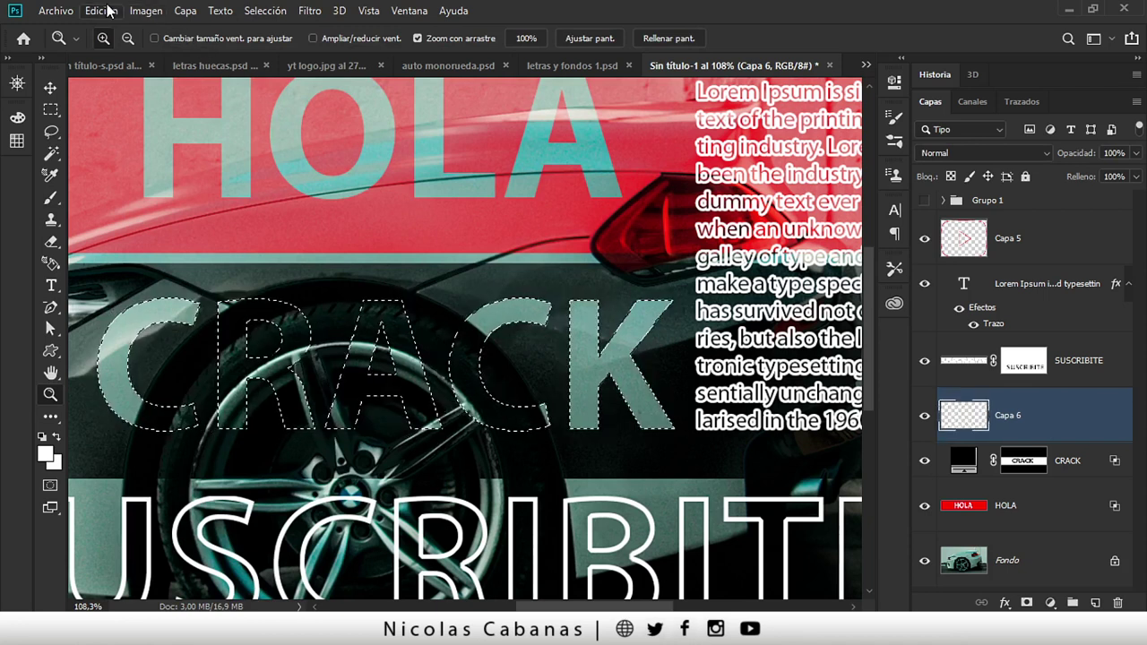
# Step: Stroke the CRACK selection with a 5 px white outline, deselect, and compare before/after
pyautogui.click(101, 9)
pyautogui.click(231, 287)
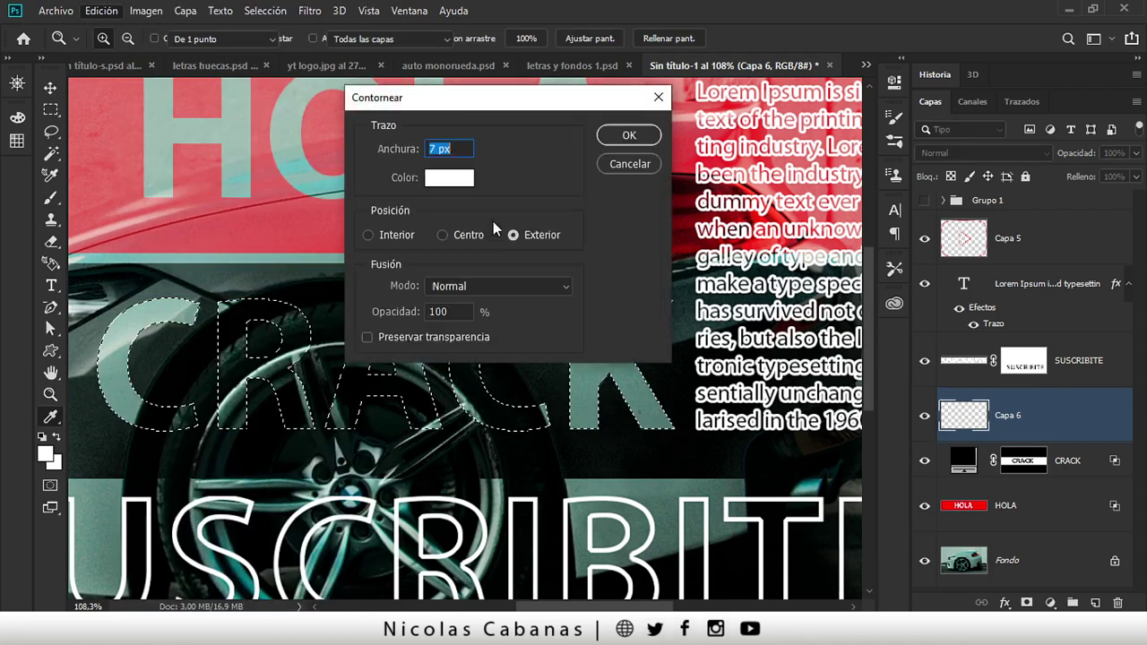
pyautogui.write('5')
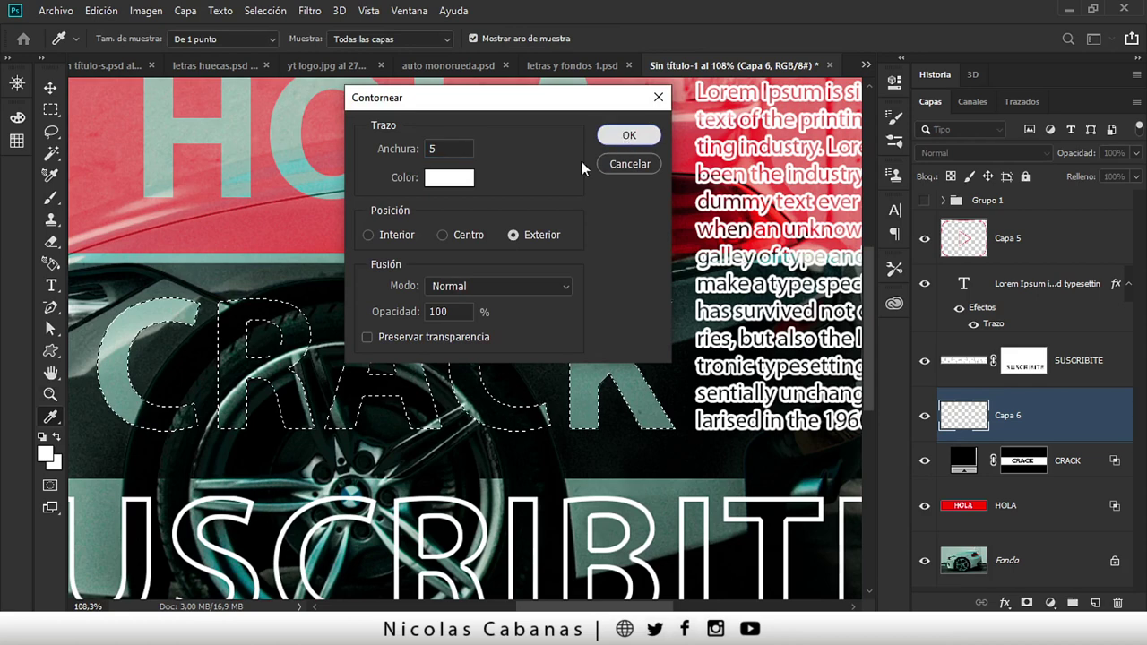
pyautogui.click(628, 135)
pyautogui.moveTo(466, 363)
pyautogui.mouseDown()
pyautogui.moveTo(384, 365)
pyautogui.moveTo(458, 341)
pyautogui.mouseUp()
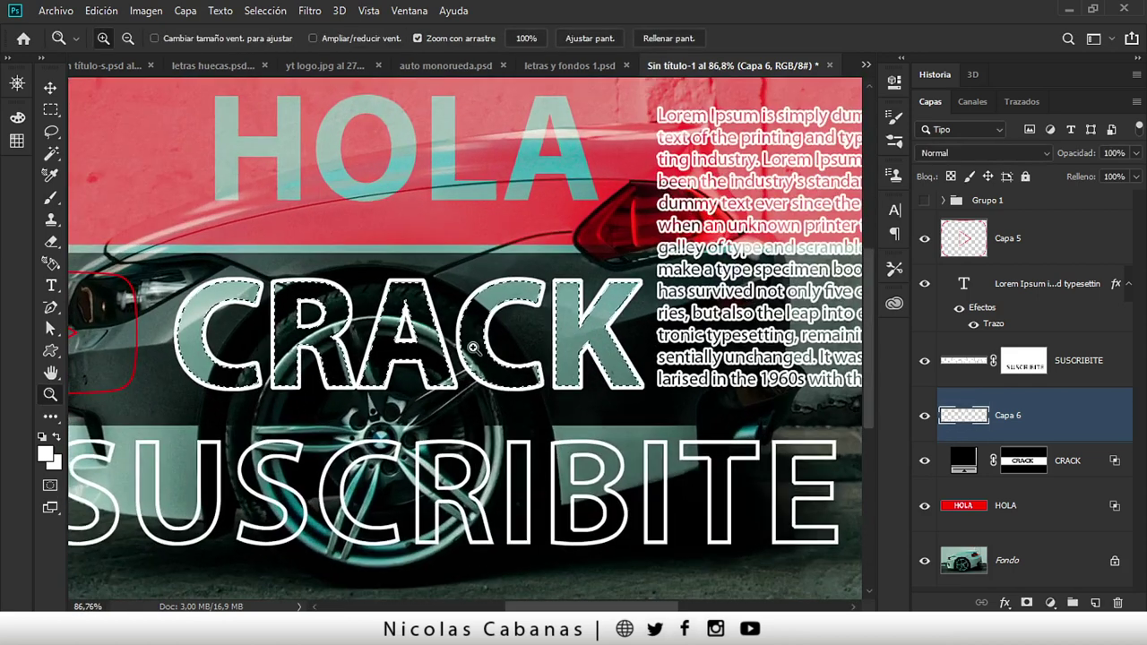
pyautogui.hotkey('ctrl', 'd')
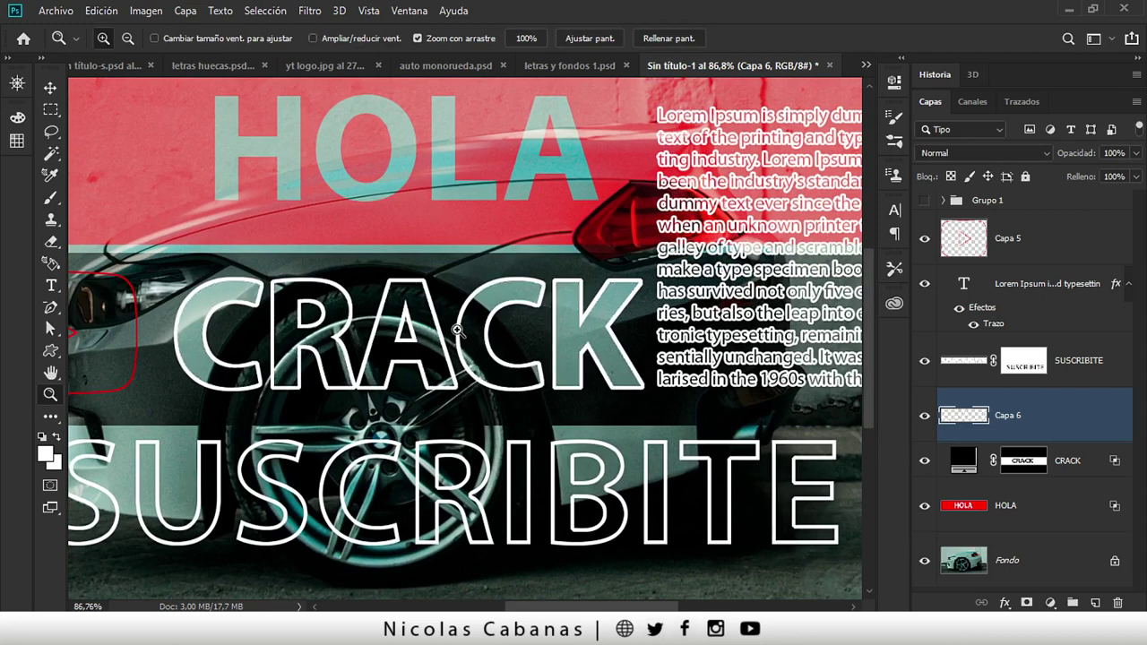
pyautogui.hotkey('ctrl', 'i')
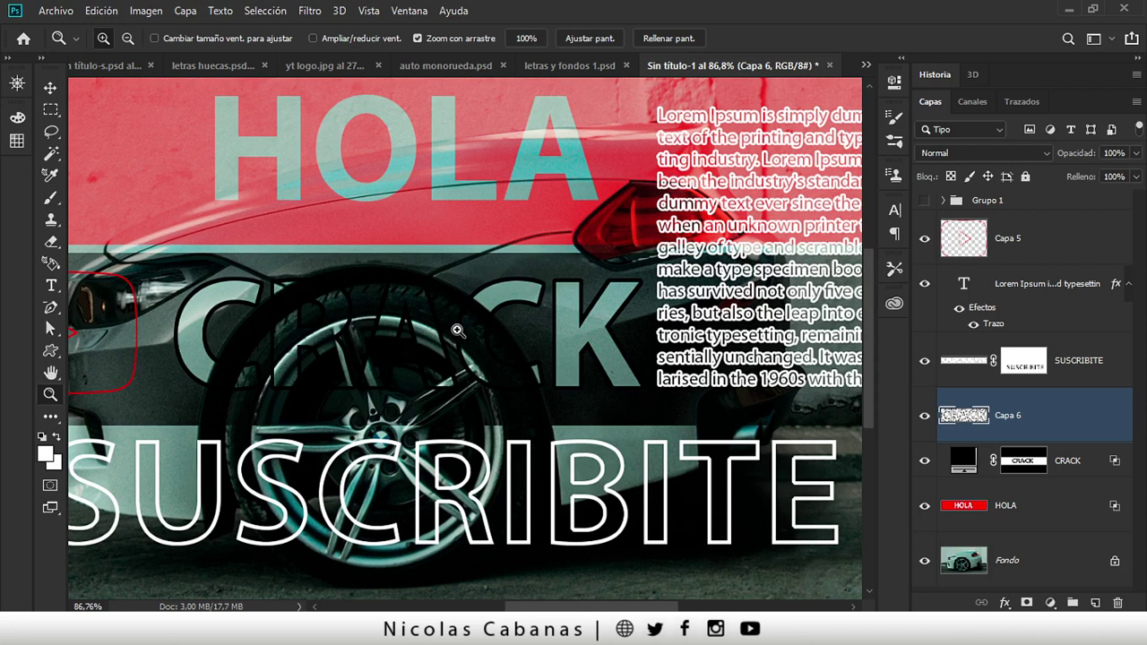
pyautogui.hotkey('ctrl', 'z')
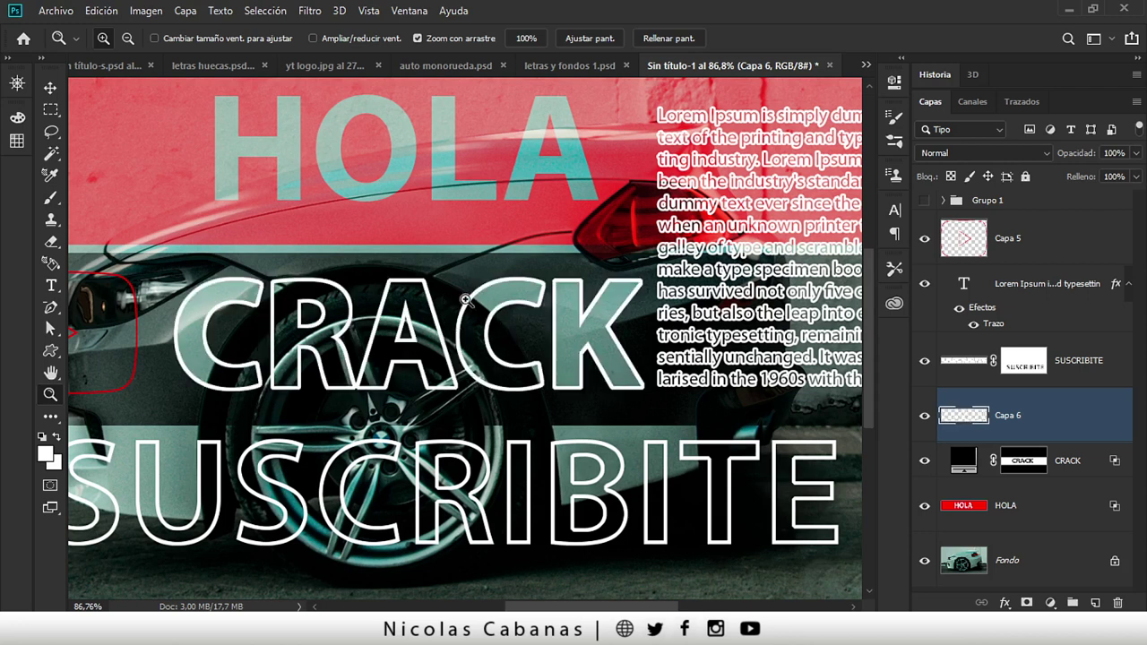
# Step: Add an Outer Glow effect to Capa 6's CRACK outline
pyautogui.doubleClick(1081, 422)
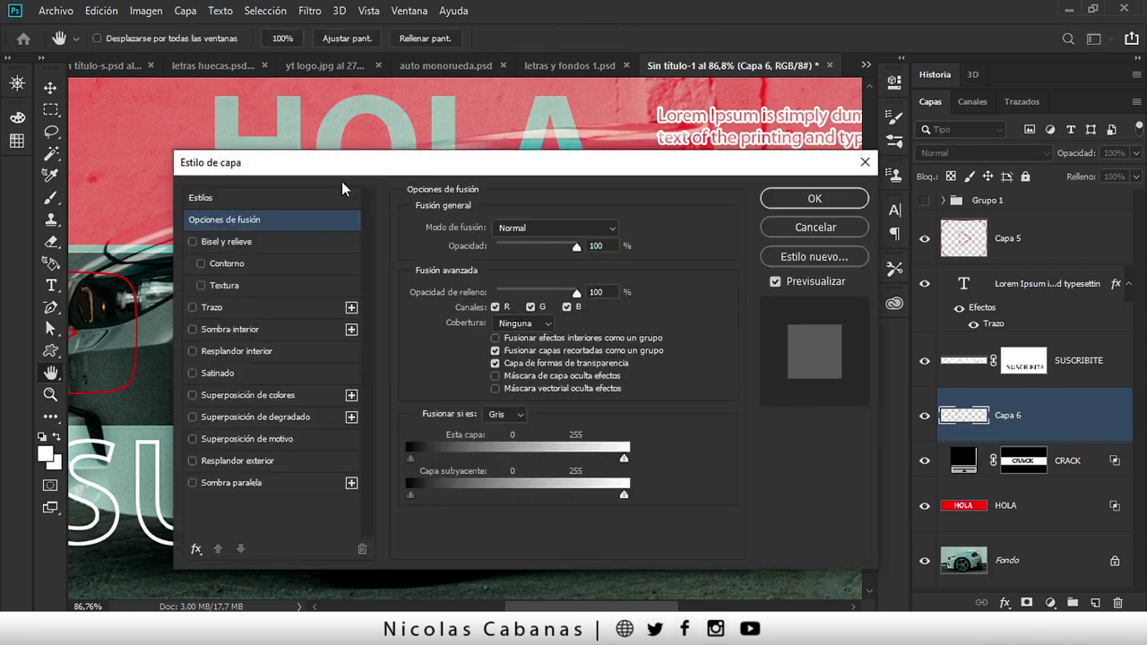
pyautogui.moveTo(328, 173)
pyautogui.mouseDown()
pyautogui.moveTo(615, 134)
pyautogui.moveTo(714, 133)
pyautogui.mouseUp()
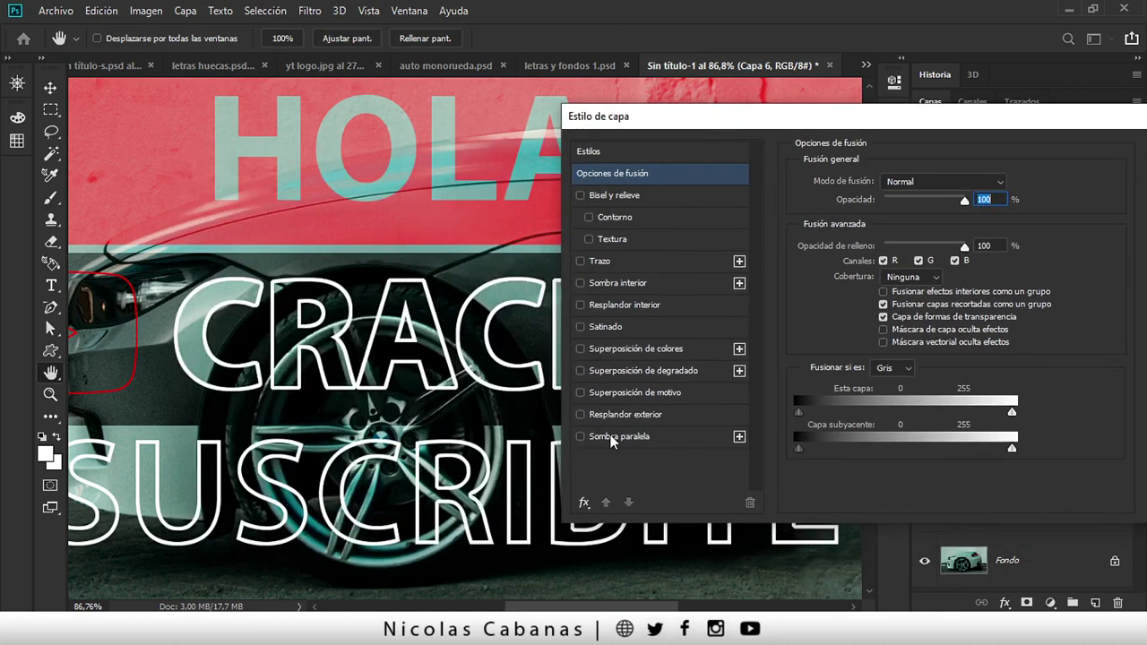
pyautogui.click(580, 415)
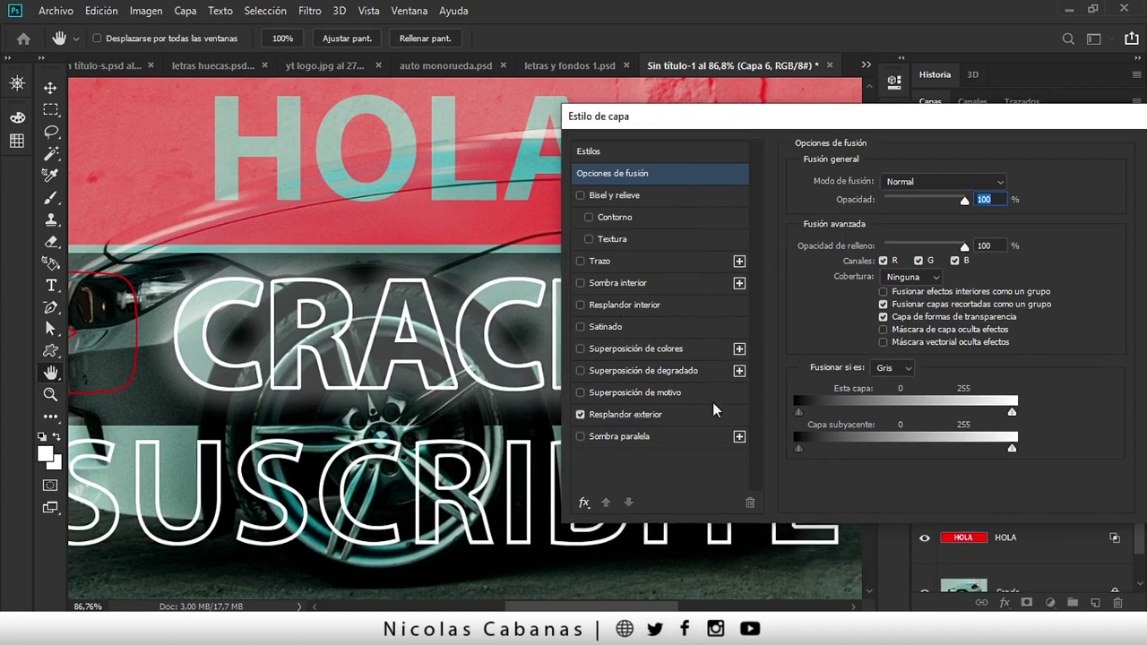
pyautogui.click(619, 415)
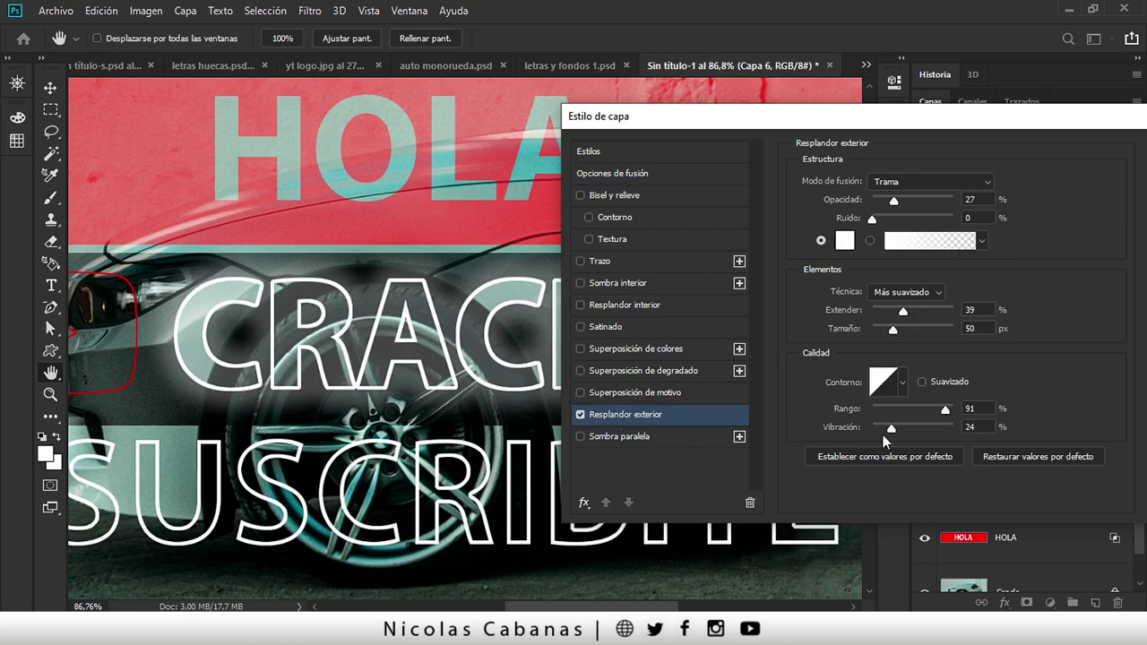
# Step: Set the outer glow to 16 px size, 40% spread and 45% opacity, then confirm
pyautogui.moveTo(895, 328); pyautogui.dragTo(883, 331)
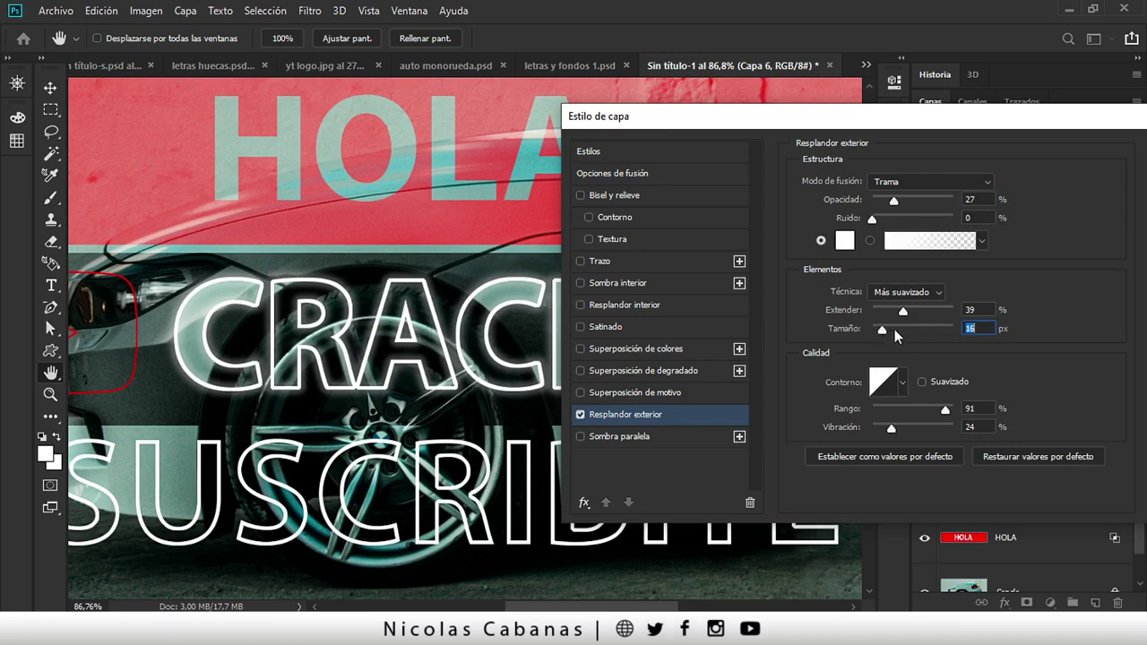
pyautogui.moveTo(917, 308); pyautogui.dragTo(905, 310)
pyautogui.moveTo(894, 201)
pyautogui.mouseDown()
pyautogui.moveTo(919, 202)
pyautogui.moveTo(909, 207)
pyautogui.mouseUp()
pyautogui.moveTo(968, 115); pyautogui.dragTo(782, 165)
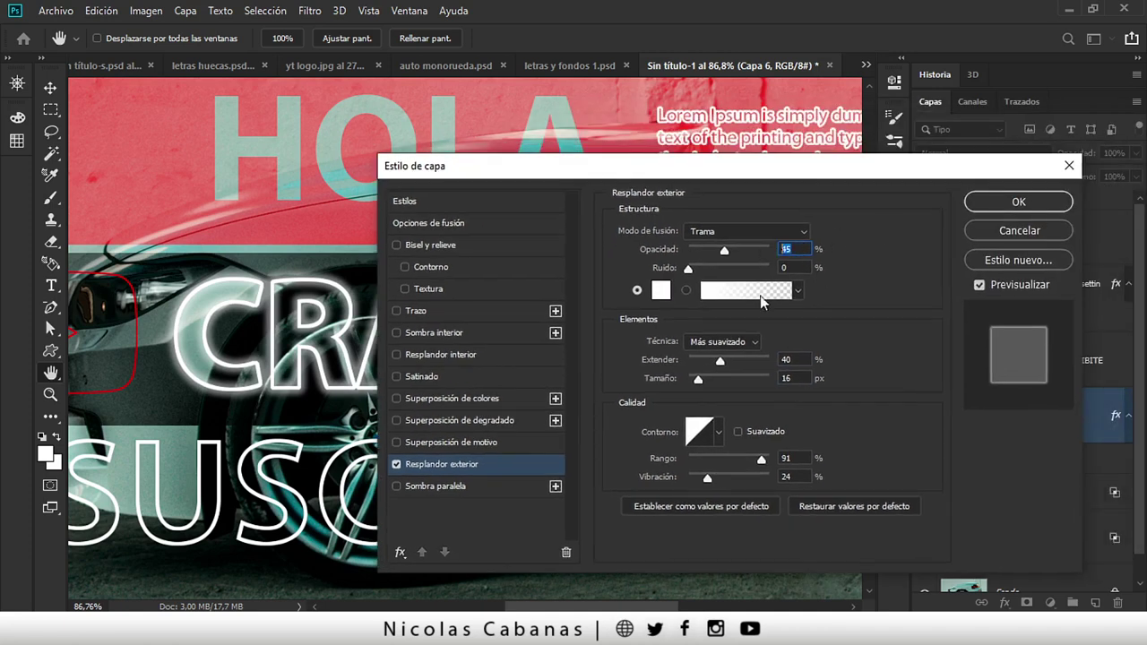
pyautogui.click(740, 232)
pyautogui.click(844, 283)
pyautogui.click(796, 356)
pyautogui.click(794, 377)
pyautogui.click(1013, 203)
# Step: Set Capa 6's Fill to 0% and inspect the glow closely on the CRACK letters
pyautogui.press('z')
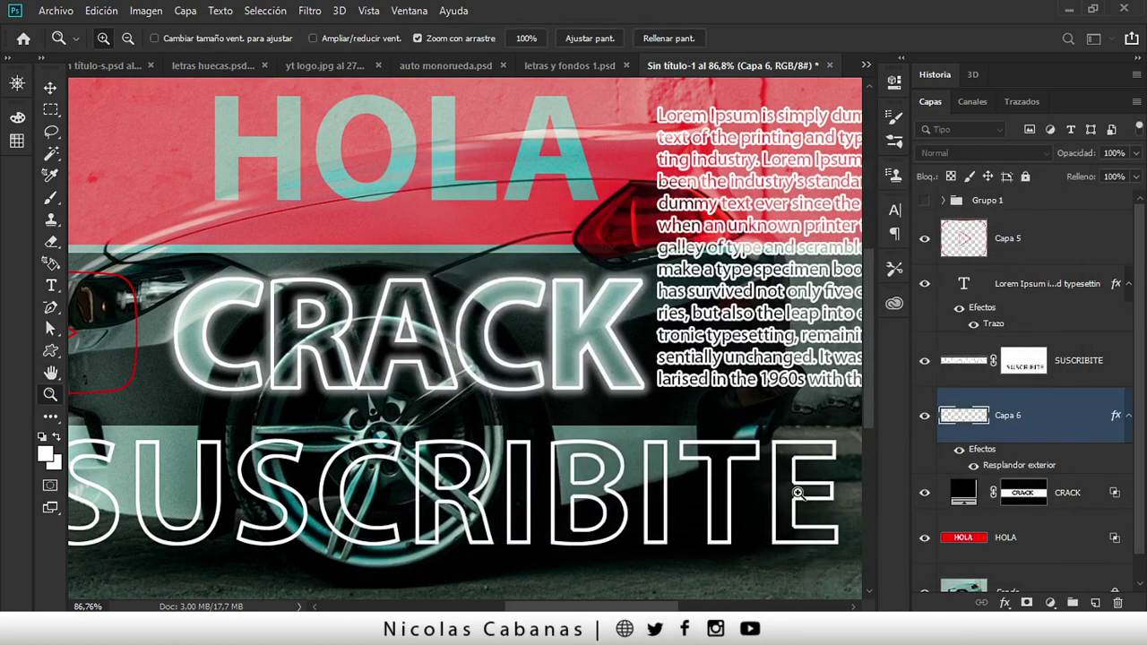
pyautogui.moveTo(341, 345)
pyautogui.mouseDown()
pyautogui.moveTo(391, 359)
pyautogui.moveTo(372, 359)
pyautogui.mouseUp()
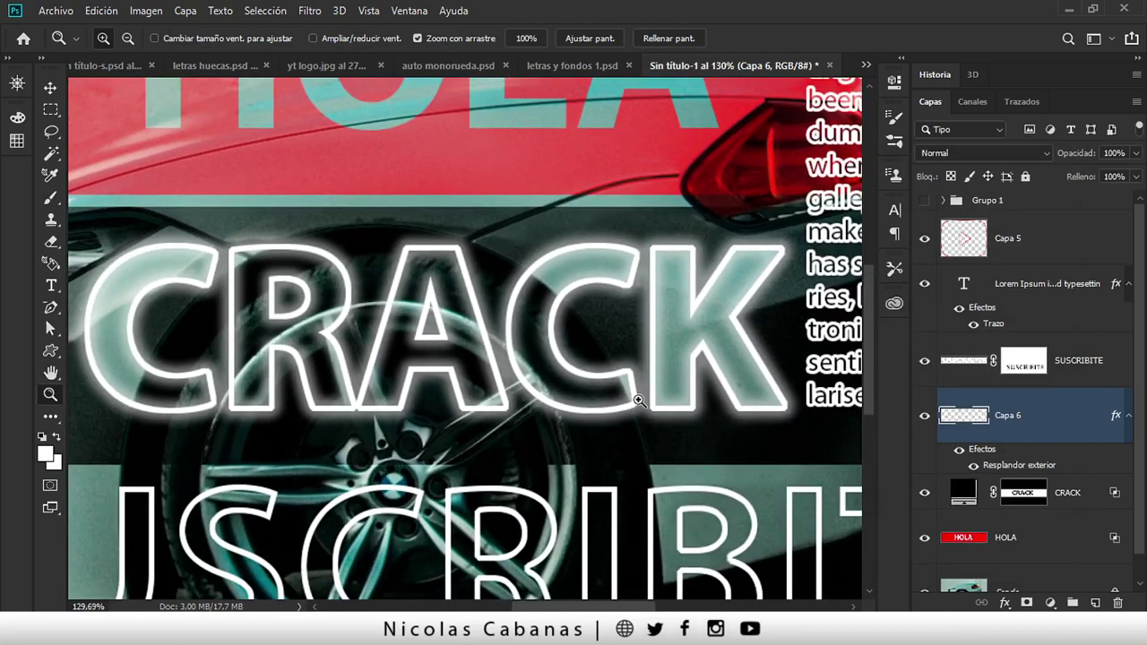
pyautogui.hotkey('ctrl', '0')
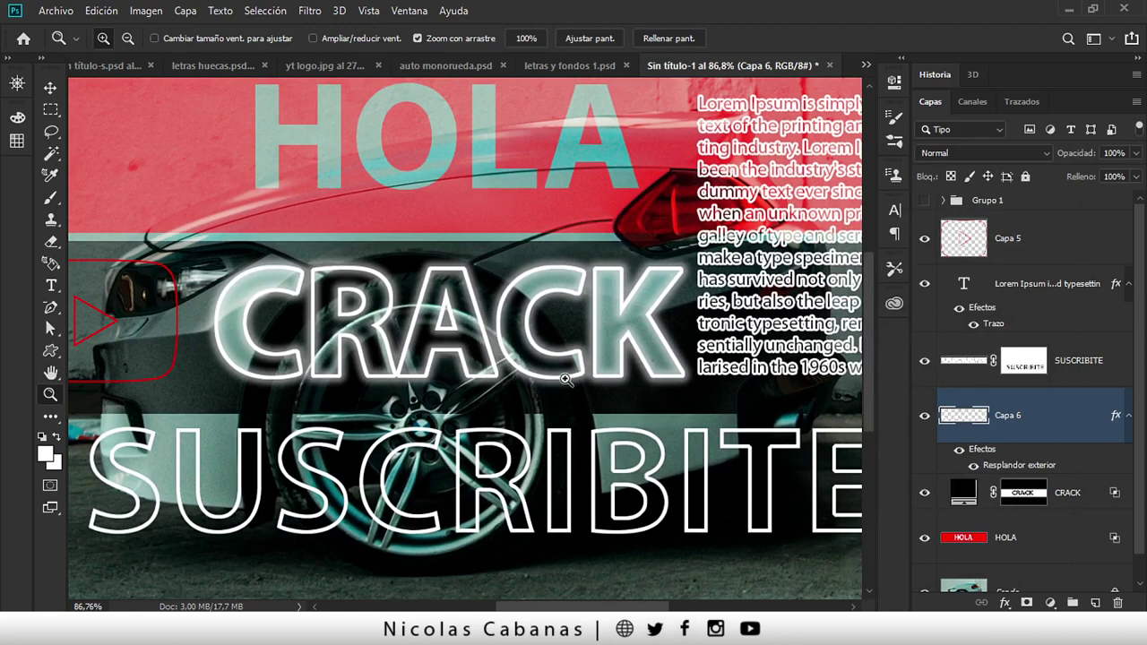
pyautogui.hscroll(3, 497, 367)
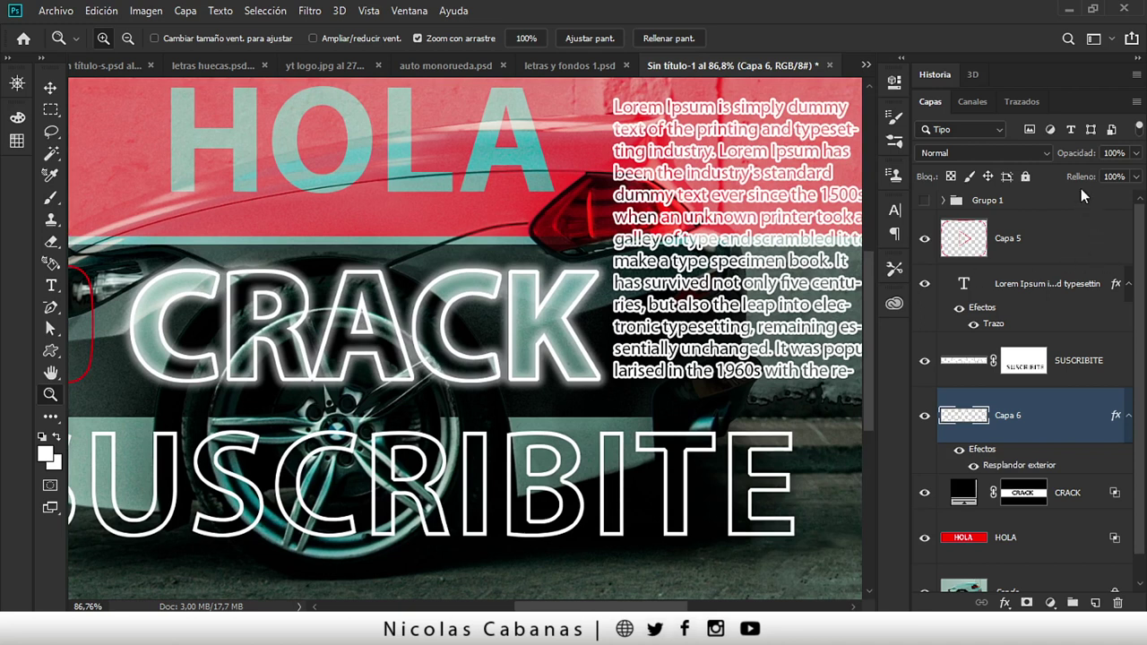
pyautogui.moveTo(1083, 179); pyautogui.dragTo(956, 184)
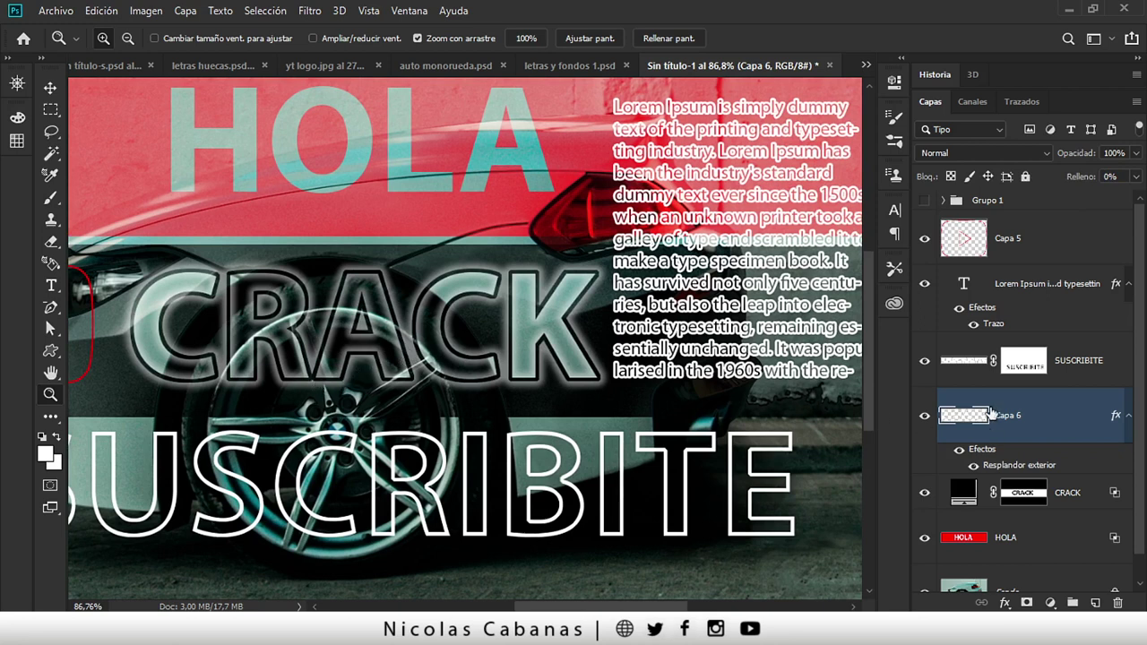
pyautogui.click(924, 415)
pyautogui.click(925, 415)
pyautogui.moveTo(199, 308); pyautogui.dragTo(263, 303)
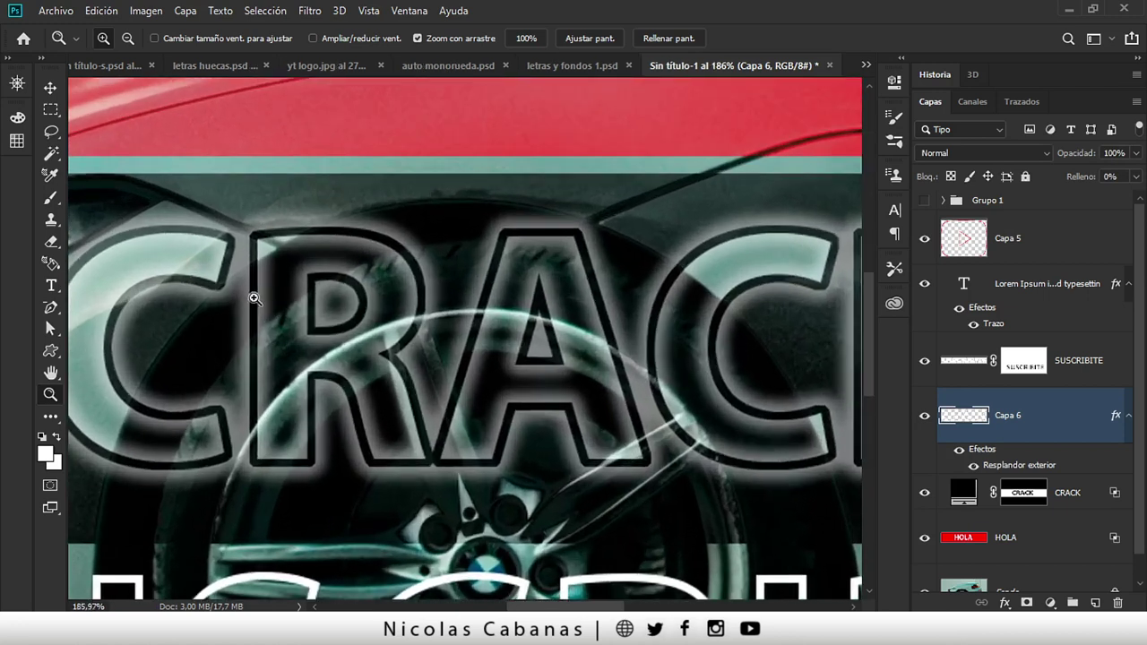
pyautogui.moveTo(258, 348); pyautogui.dragTo(224, 322)
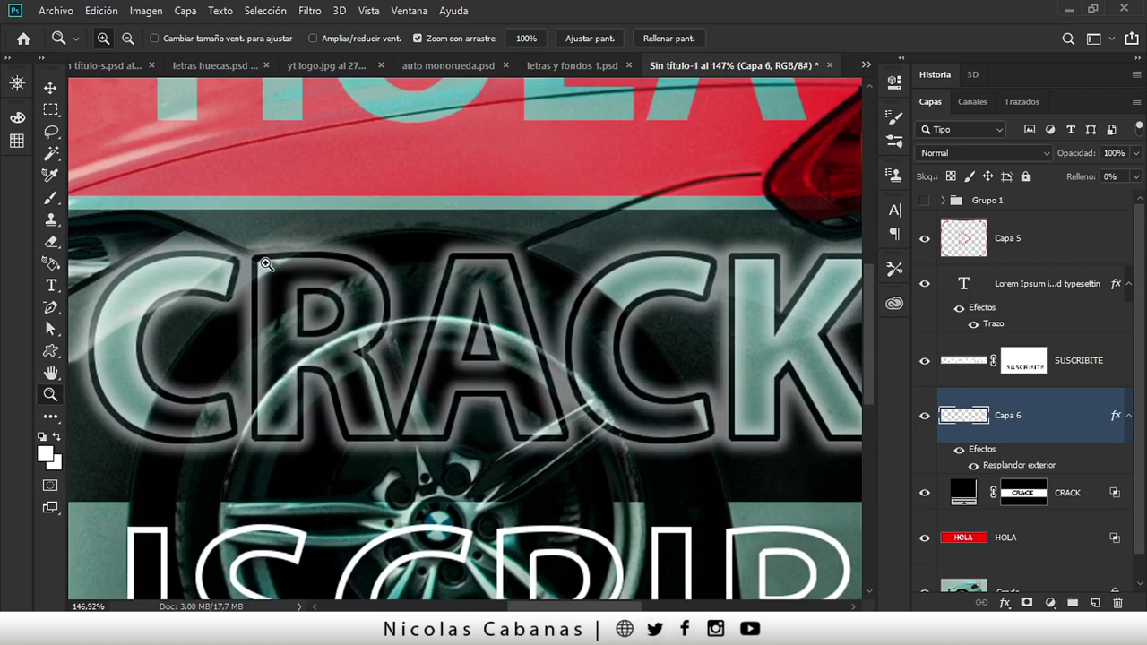
pyautogui.moveTo(266, 261); pyautogui.dragTo(338, 259)
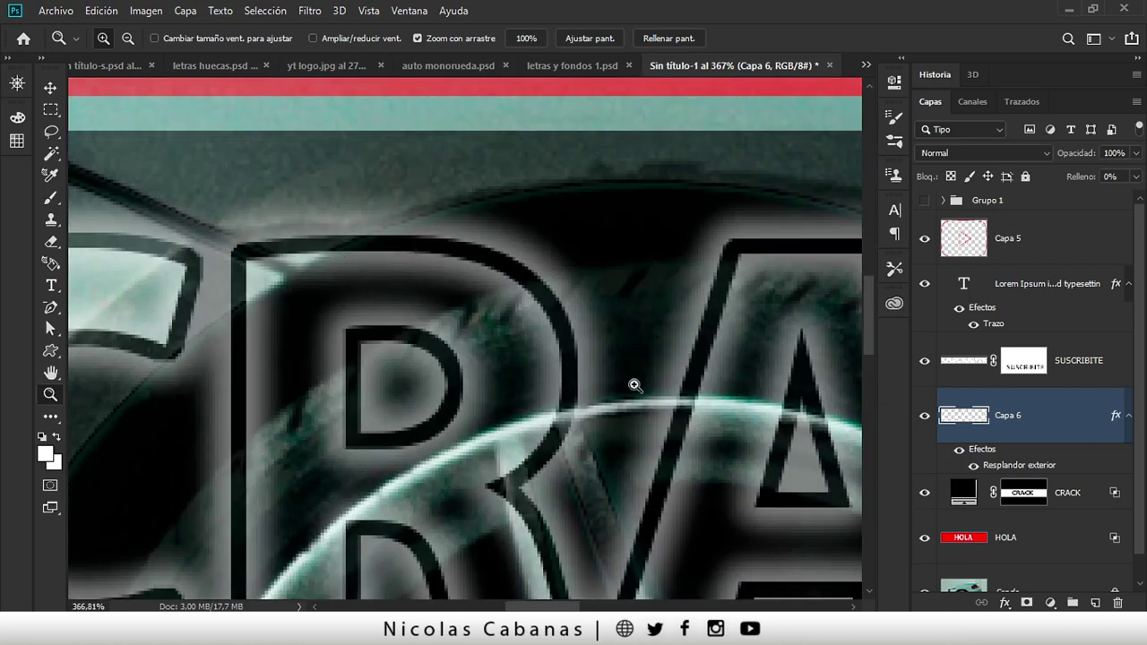
pyautogui.moveTo(235, 449)
pyautogui.mouseDown()
pyautogui.moveTo(299, 427)
pyautogui.moveTo(288, 457)
pyautogui.moveTo(224, 453)
pyautogui.mouseUp()
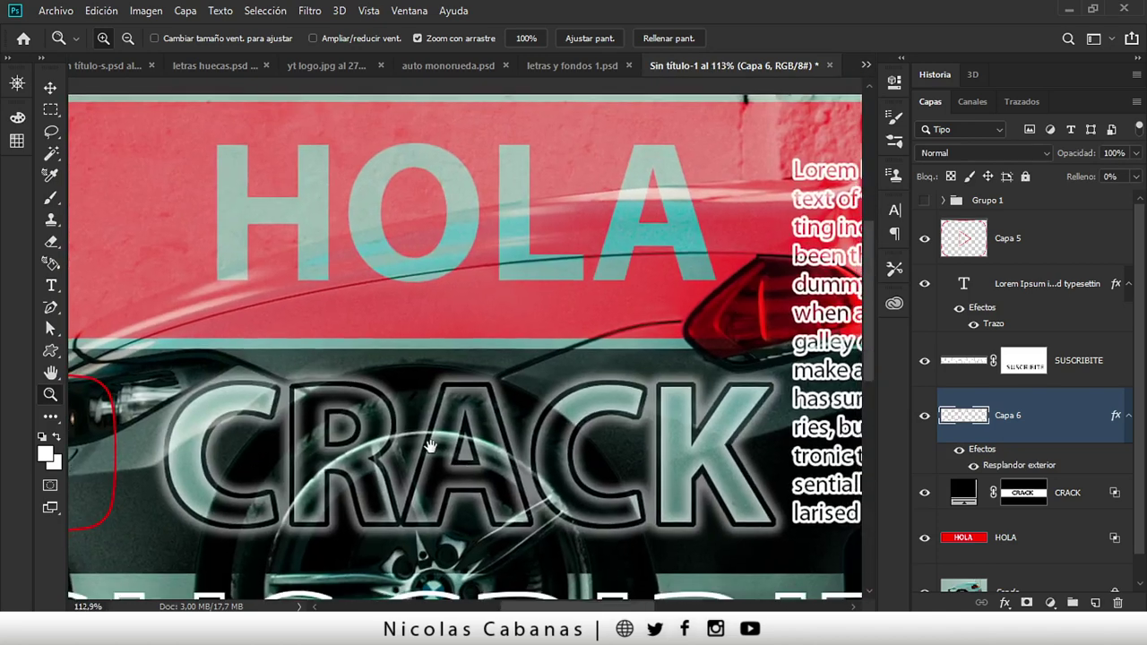
pyautogui.moveTo(431, 445); pyautogui.dragTo(409, 422)
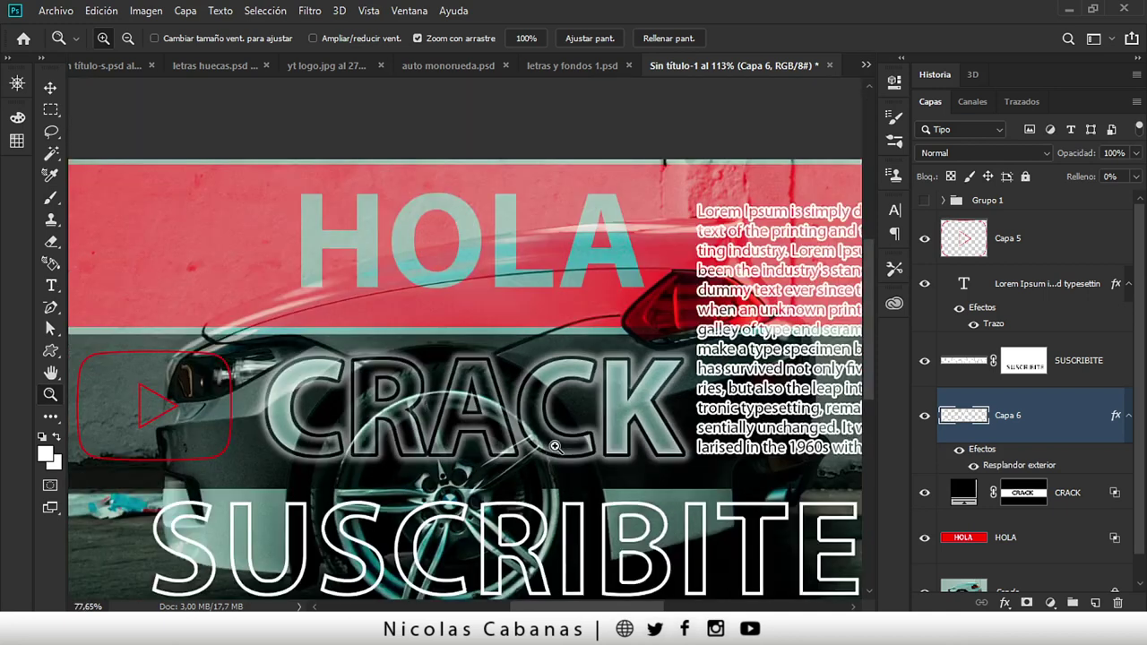
pyautogui.moveTo(599, 449); pyautogui.dragTo(810, 430)
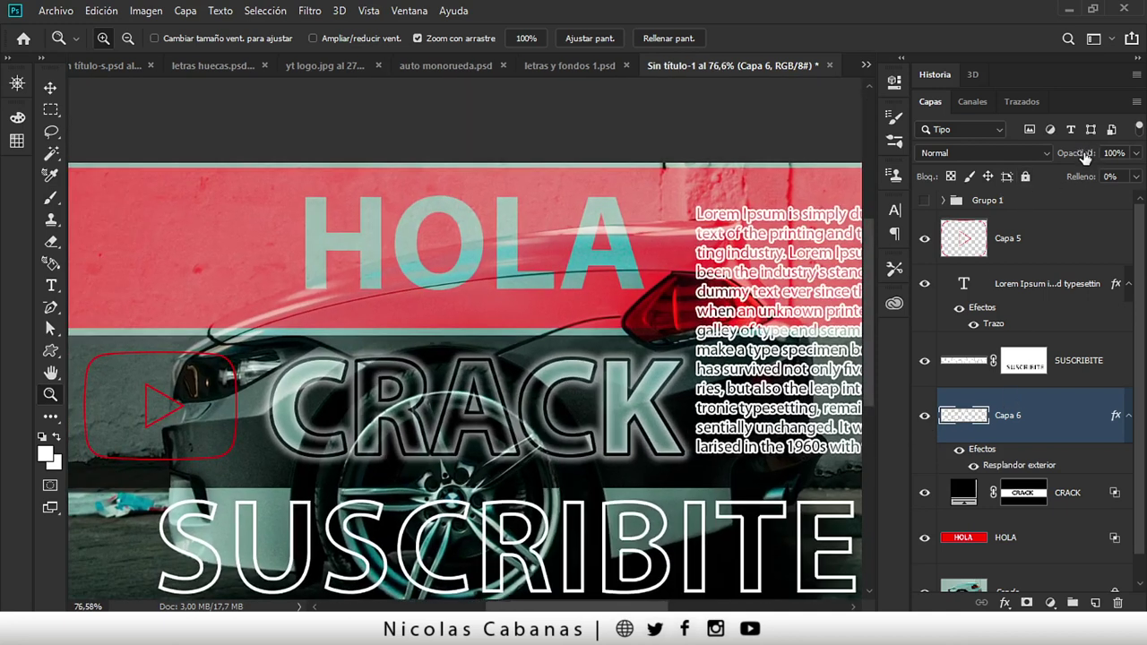
# Step: Lower Capa 6's layer opacity to 41%
pyautogui.moveTo(1081, 157); pyautogui.dragTo(1028, 175)
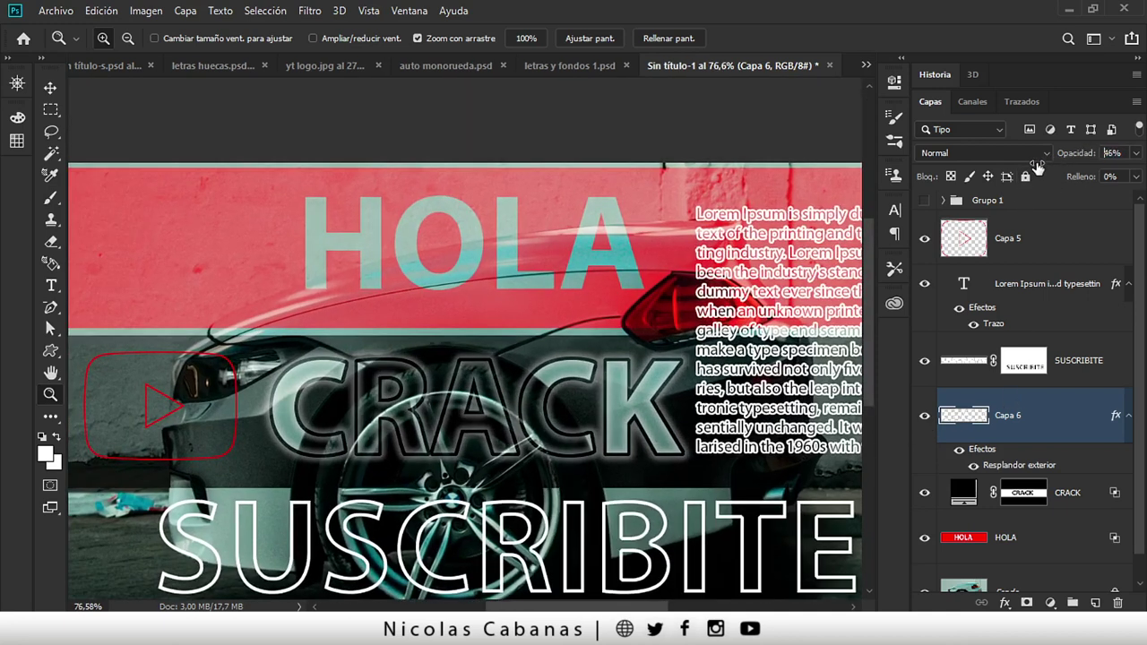
pyautogui.moveTo(1027, 175); pyautogui.dragTo(1038, 177)
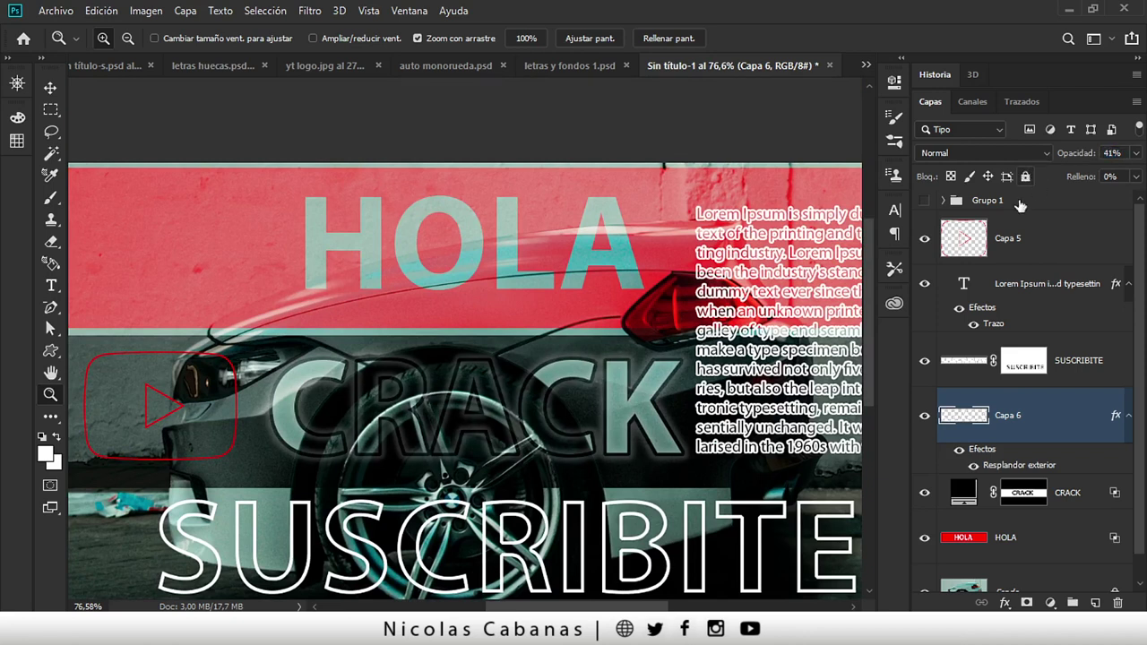
pyautogui.moveTo(617, 466); pyautogui.dragTo(462, 315)
pyautogui.scroll(-2, 463, 315)
pyautogui.scroll(-1, 524, 345)
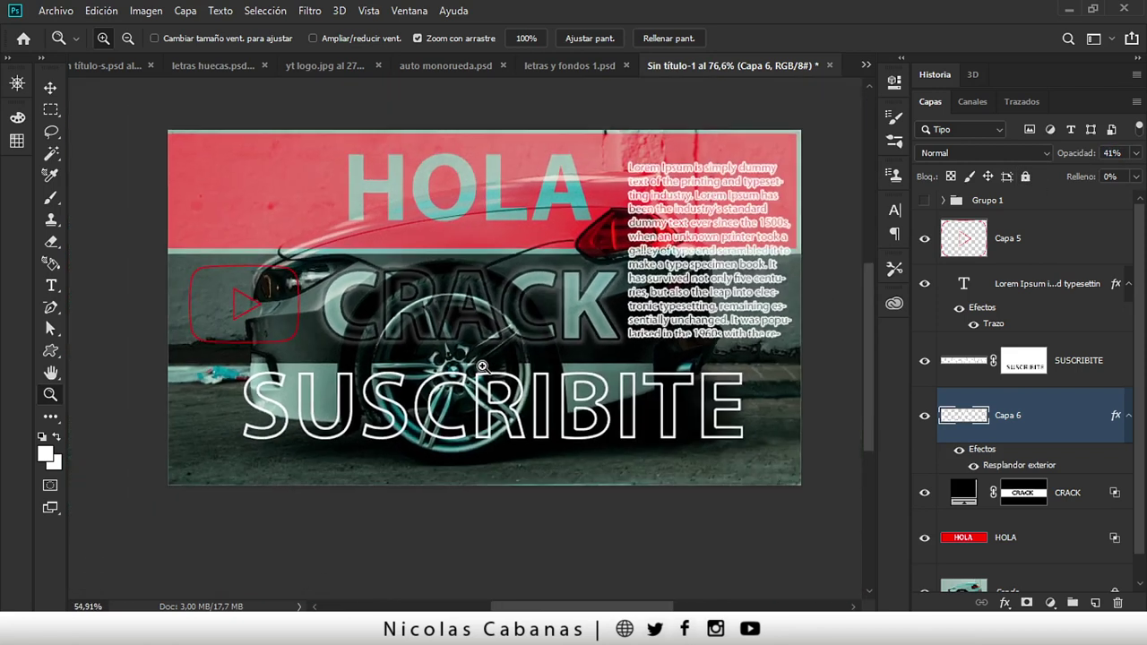
pyautogui.scroll(-1, 525, 345)
pyautogui.scroll(1, 678, 310)
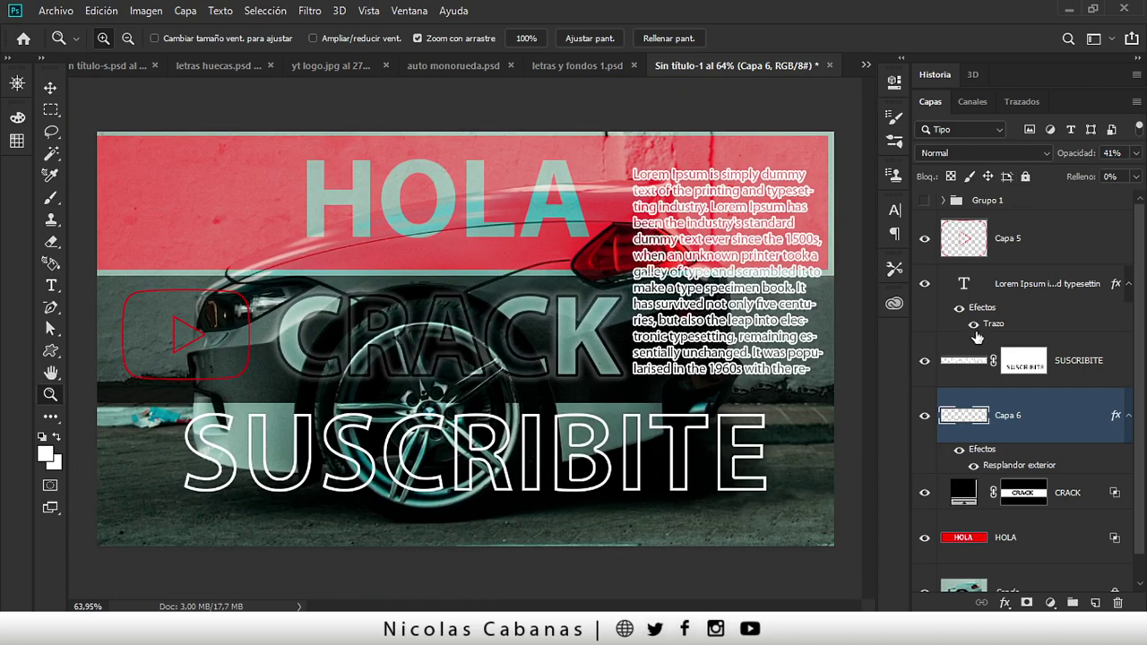
pyautogui.scroll(-1, 1069, 369)
pyautogui.scroll(1, 1049, 364)
# Step: Split the Lorem Ipsum layer's Underlying Layer Blend If sliders, widening the dark transition to 132
pyautogui.click(1062, 281)
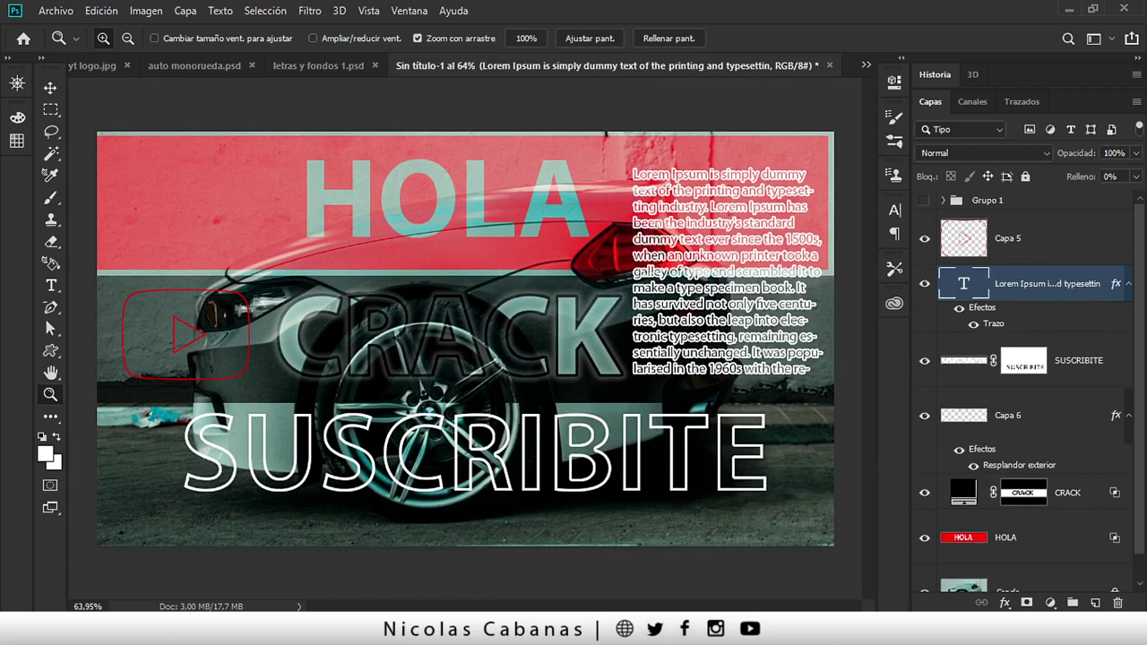
pyautogui.click(1006, 606)
pyautogui.moveTo(671, 172)
pyautogui.mouseDown()
pyautogui.moveTo(638, 244)
pyautogui.moveTo(890, 256)
pyautogui.moveTo(309, 173)
pyautogui.mouseUp()
pyautogui.moveTo(460, 182); pyautogui.dragTo(325, 130)
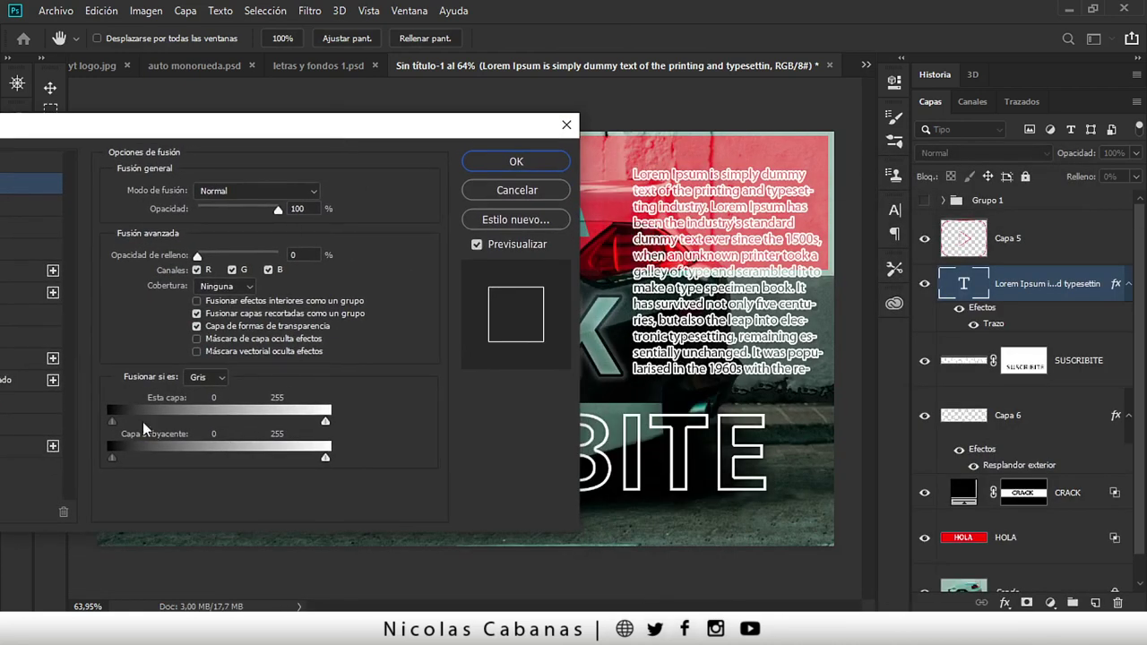
pyautogui.moveTo(116, 457); pyautogui.dragTo(193, 463)
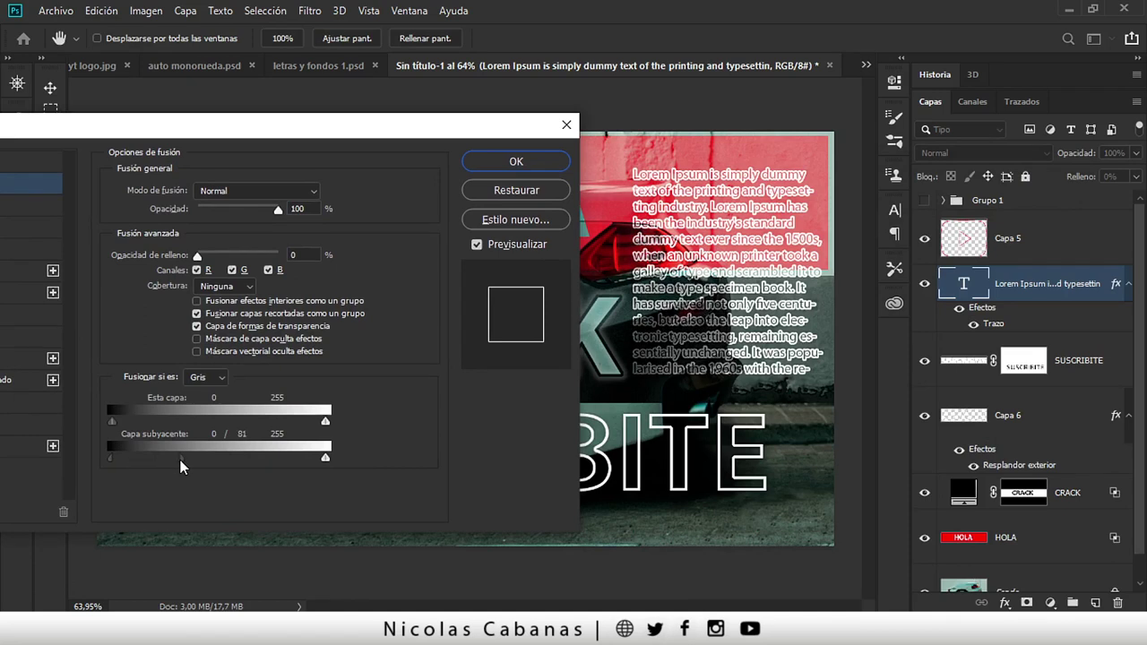
pyautogui.moveTo(194, 463); pyautogui.dragTo(255, 462)
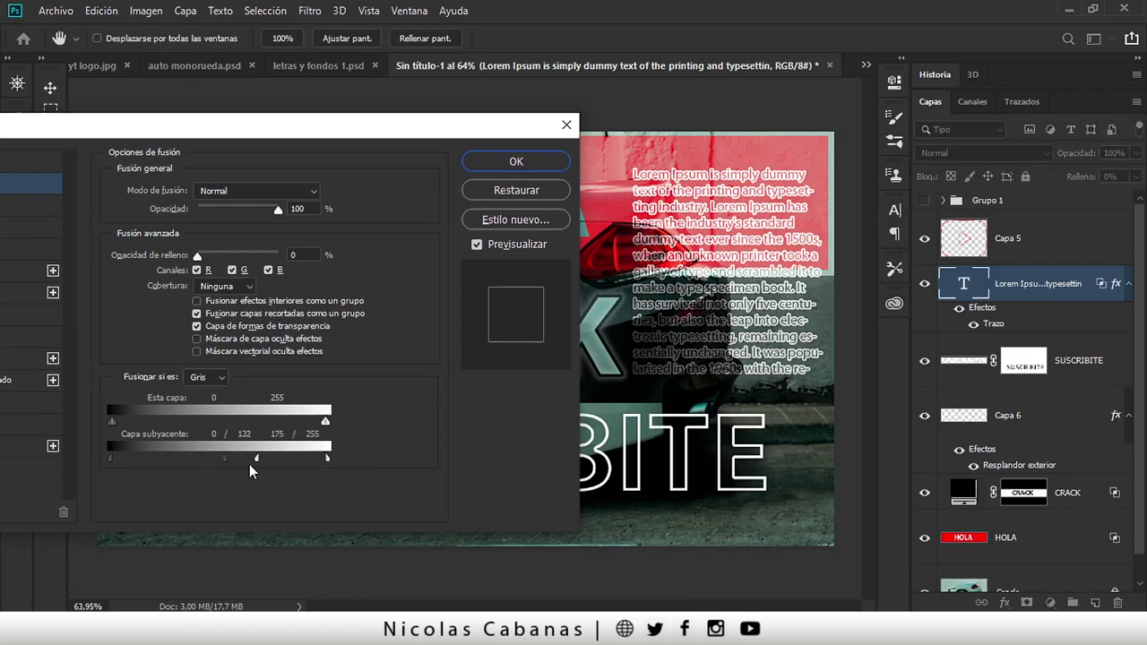
pyautogui.moveTo(204, 463)
pyautogui.mouseDown()
pyautogui.moveTo(170, 473)
pyautogui.moveTo(262, 478)
pyautogui.mouseUp()
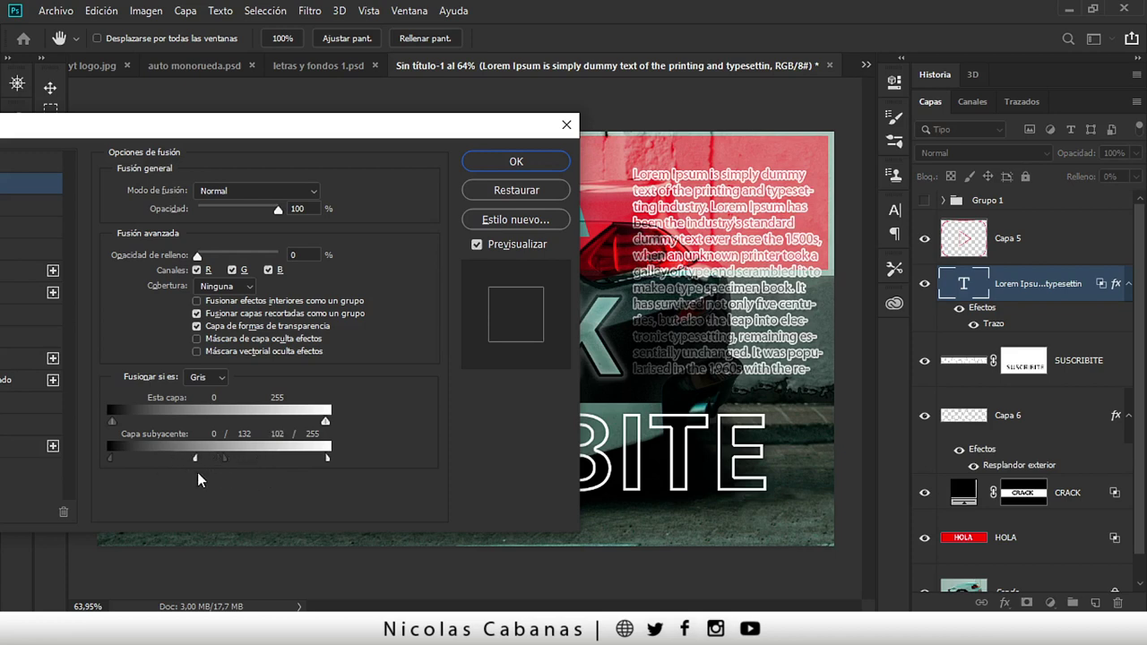
pyautogui.click(518, 162)
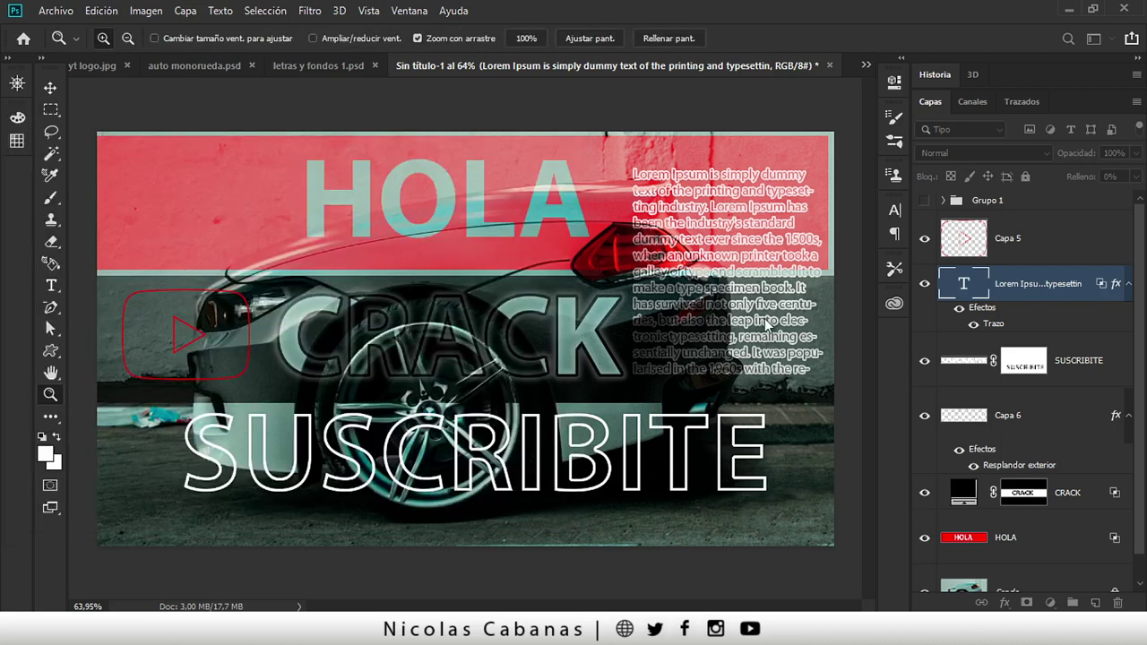
# Step: Zoom out and check the SUSCRIBITE and Lorem Ipsum layers' options without changing anything
pyautogui.moveTo(461, 256)
pyautogui.mouseDown()
pyautogui.moveTo(507, 264)
pyautogui.moveTo(464, 273)
pyautogui.mouseUp()
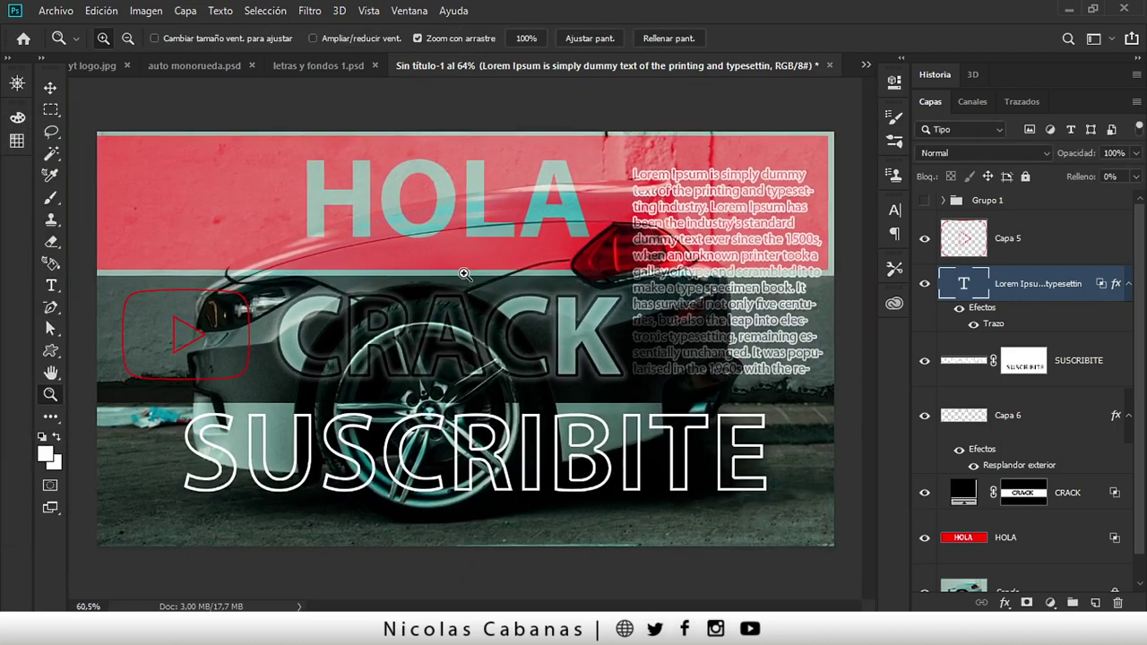
pyautogui.click(1098, 359)
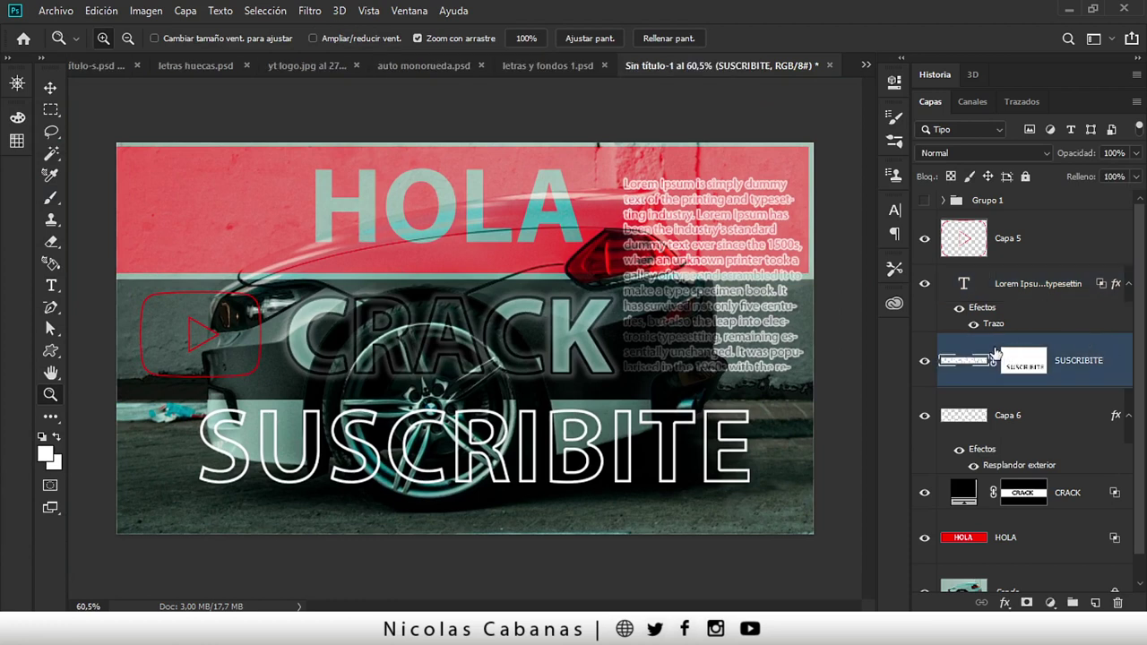
pyautogui.click(1071, 285)
pyautogui.rightClick(1071, 285)
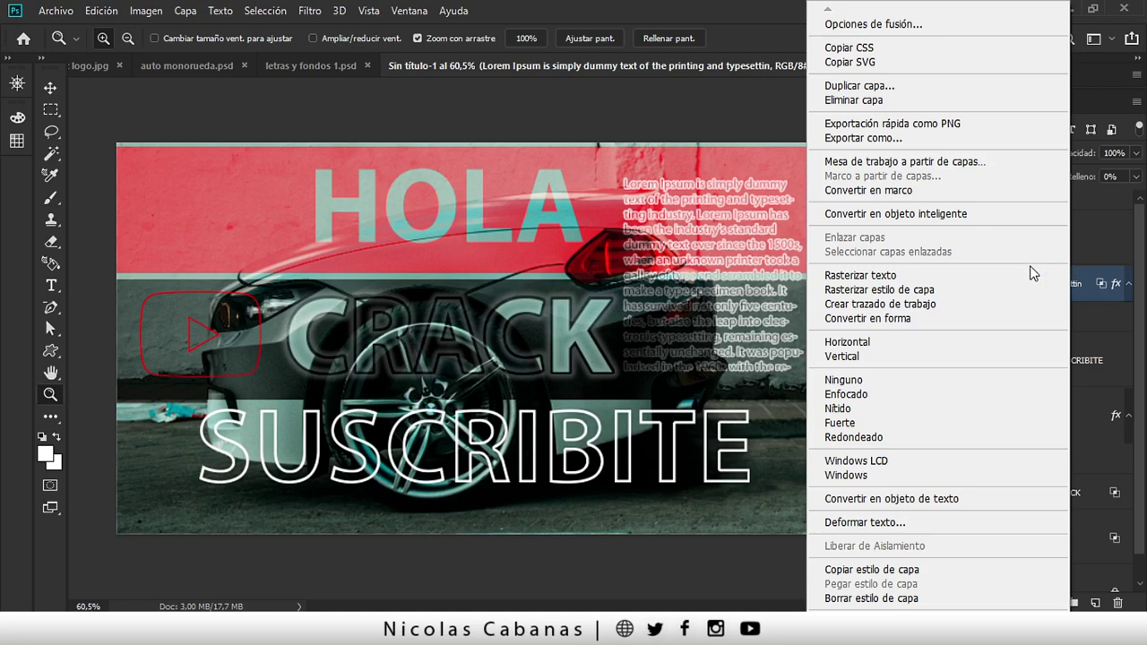
pyautogui.click(1113, 367)
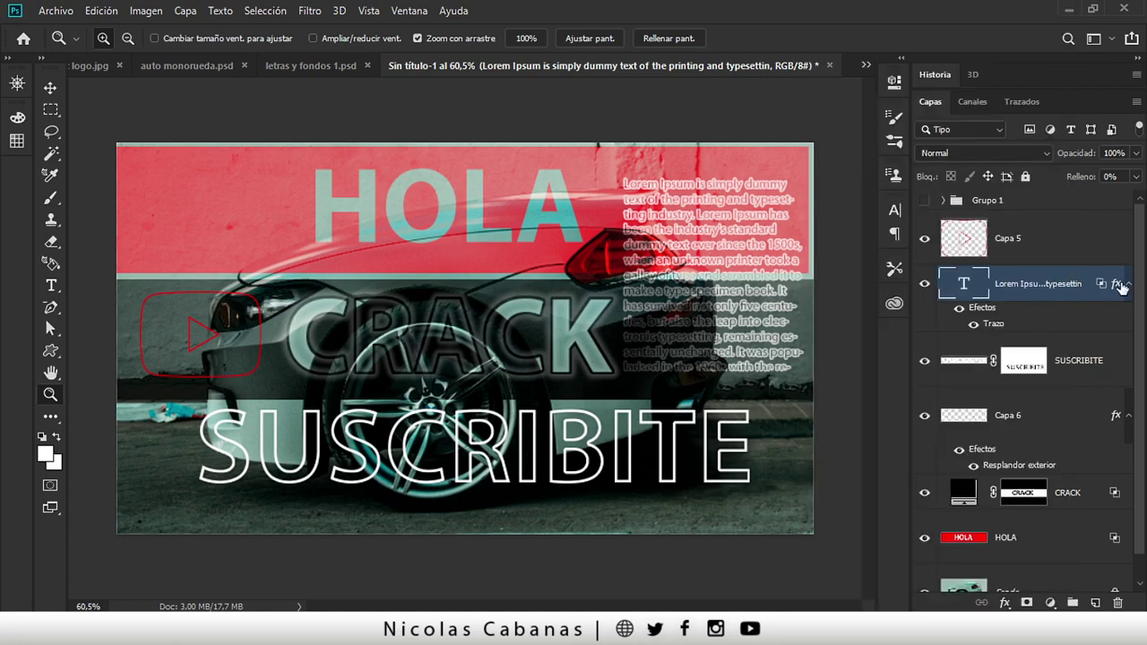
# Step: Copy the CRACK layer style and paste it onto the SUSCRIBITE layer
pyautogui.click(1099, 494)
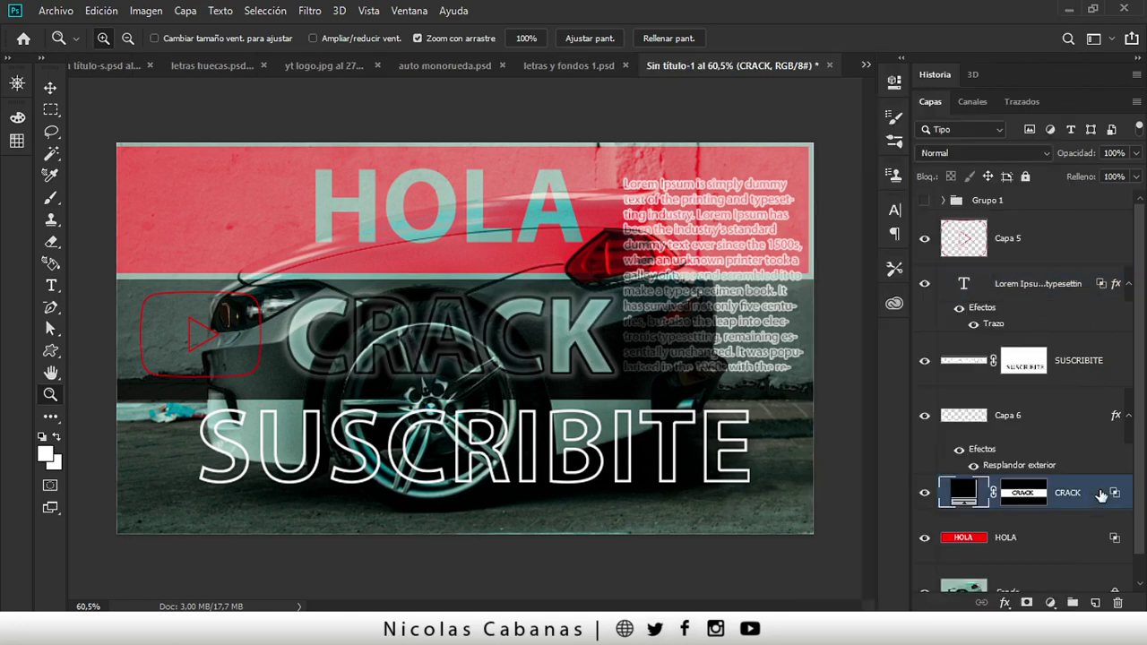
pyautogui.rightClick(1102, 495)
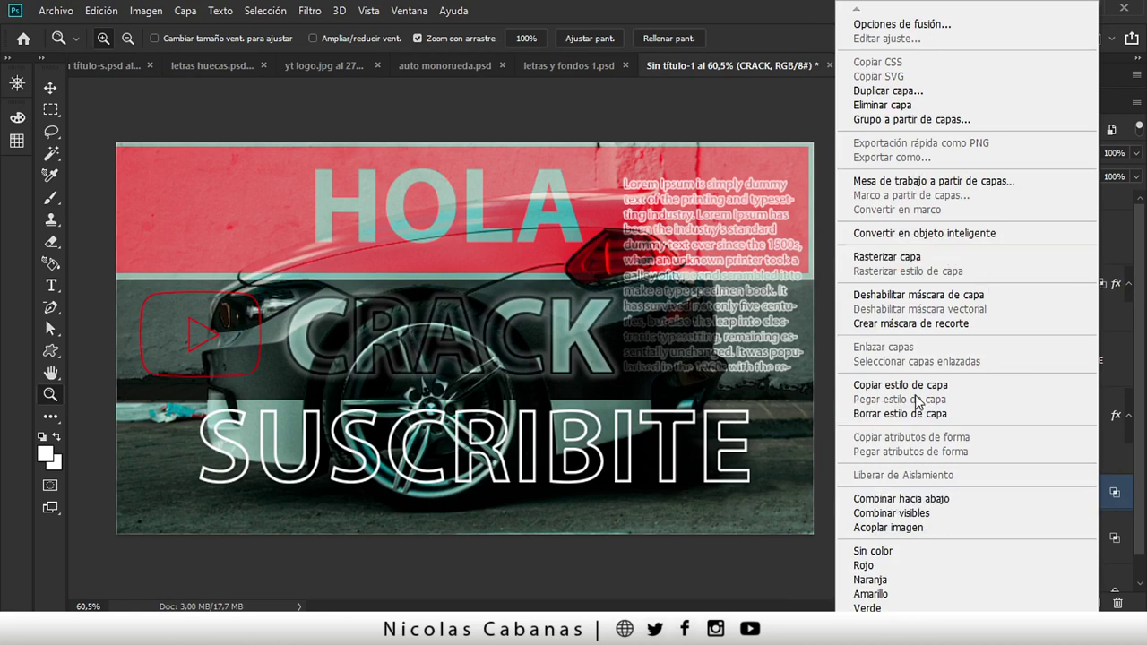
pyautogui.click(918, 387)
pyautogui.click(1078, 359)
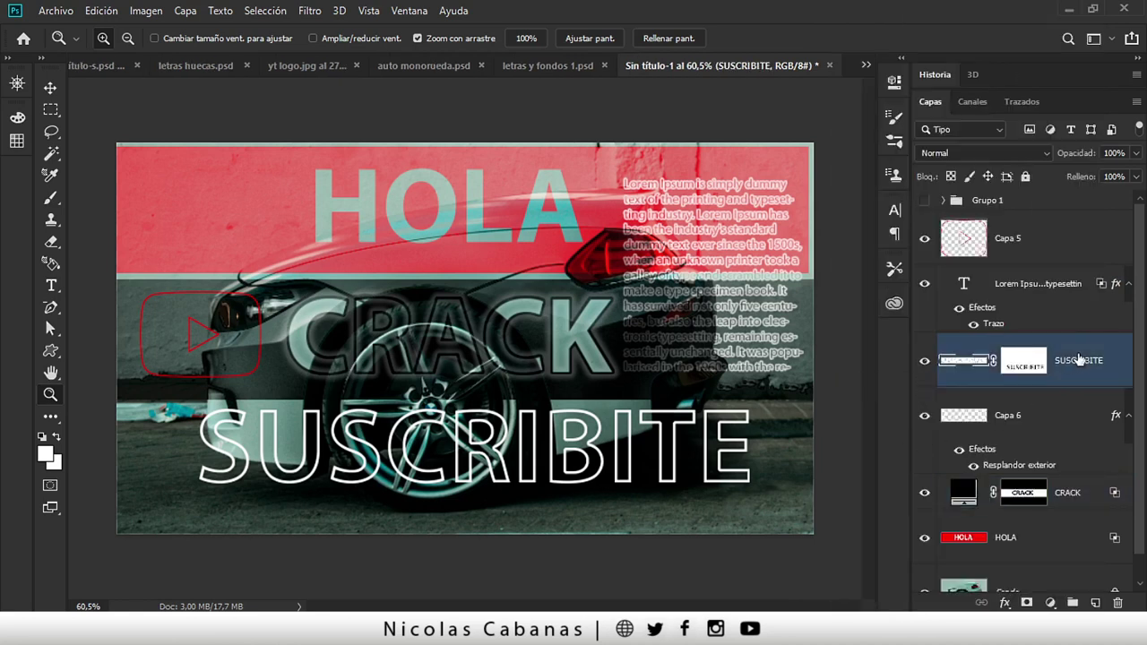
pyautogui.rightClick(1080, 360)
pyautogui.click(954, 400)
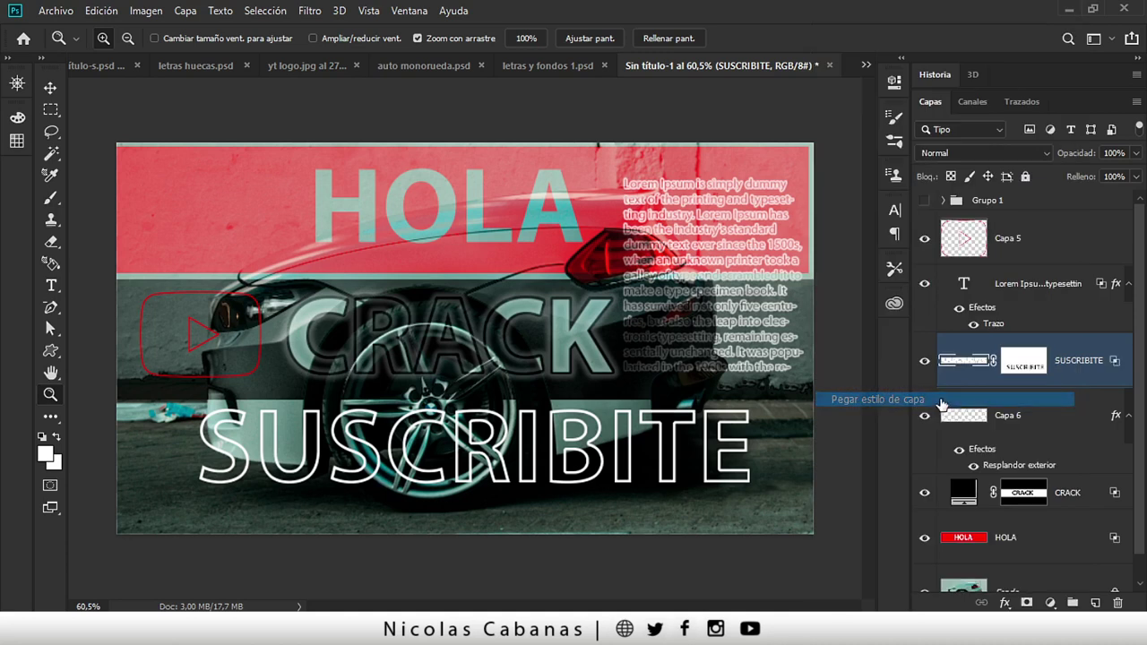
pyautogui.moveTo(553, 500)
pyautogui.mouseDown()
pyautogui.moveTo(502, 458)
pyautogui.moveTo(525, 433)
pyautogui.mouseUp()
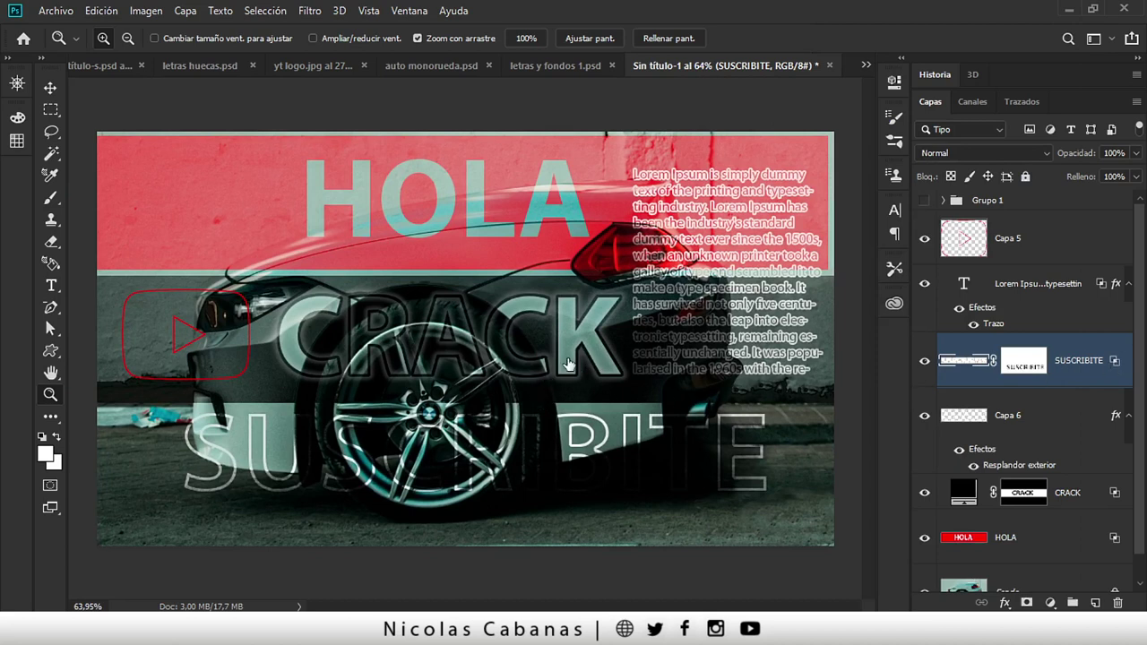
# Step: Adjust SUSCRIBITE's Capa subyacente Blend If sliders so the outline breaks up over the photo
pyautogui.doubleClick(551, 279)
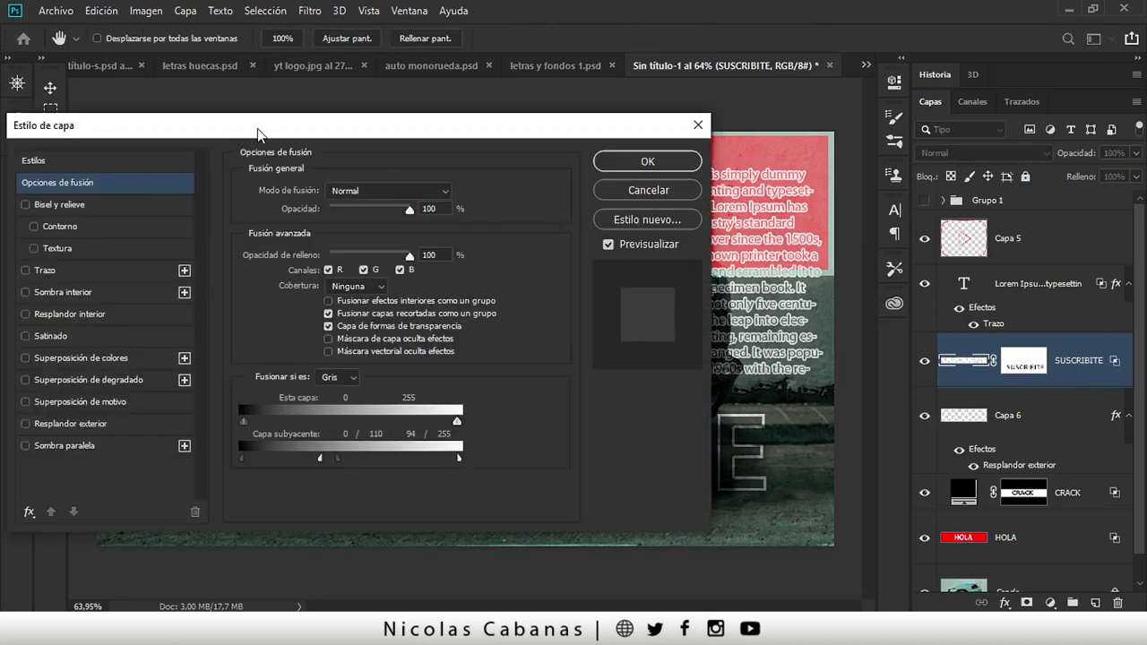
pyautogui.moveTo(257, 128); pyautogui.dragTo(743, 61)
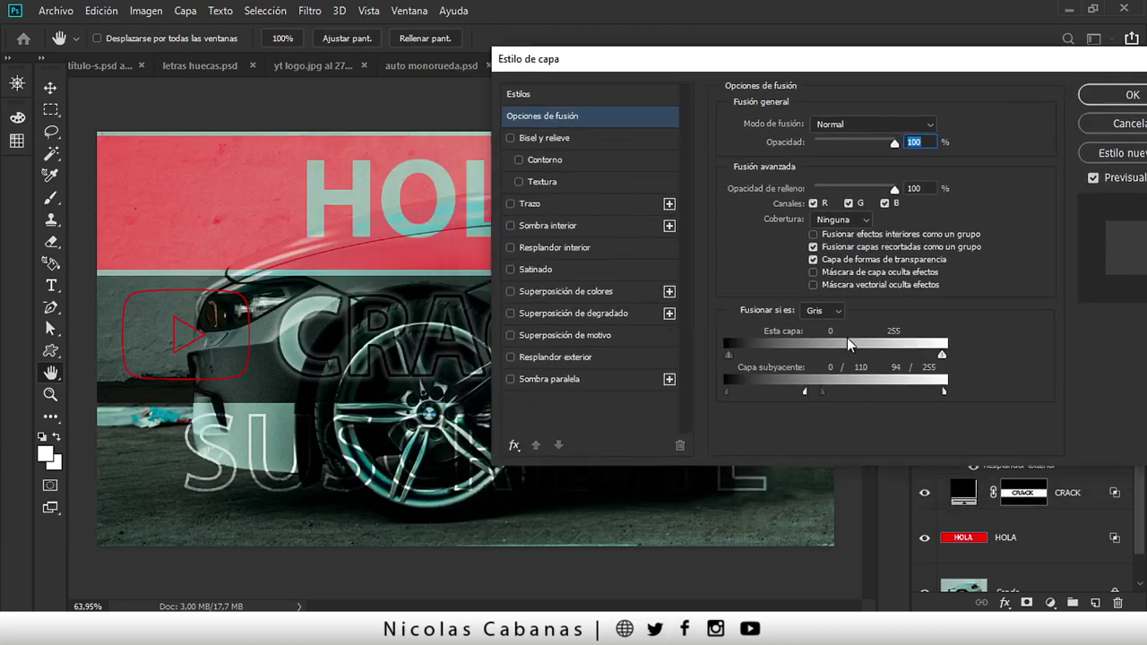
pyautogui.moveTo(806, 392); pyautogui.dragTo(891, 391)
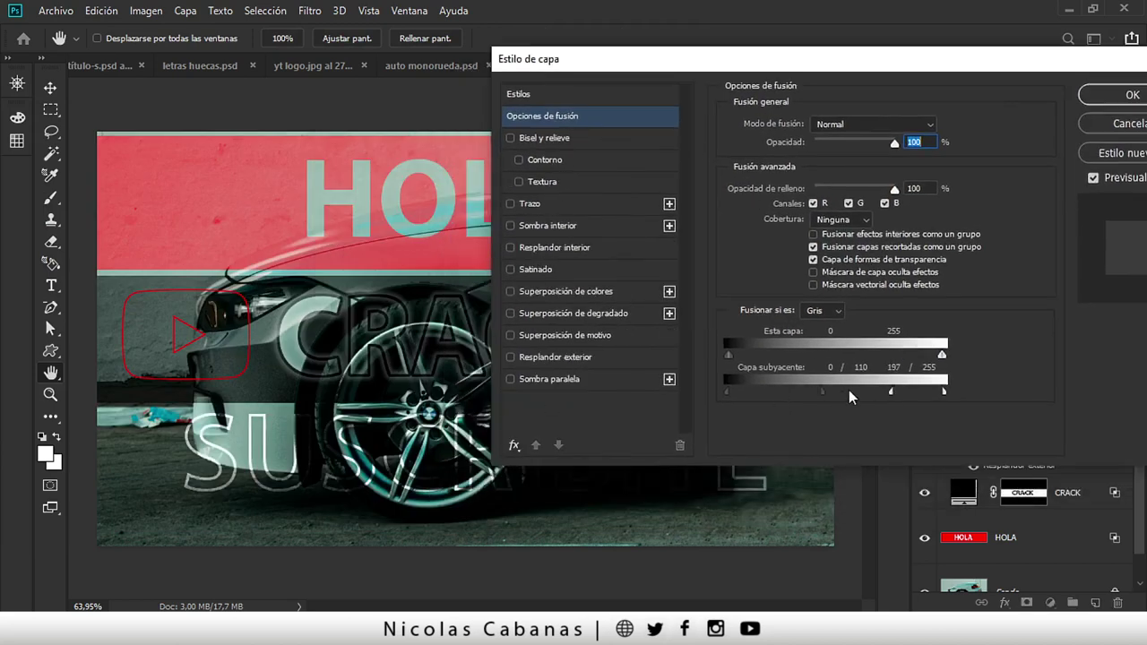
pyautogui.moveTo(820, 390); pyautogui.dragTo(761, 391)
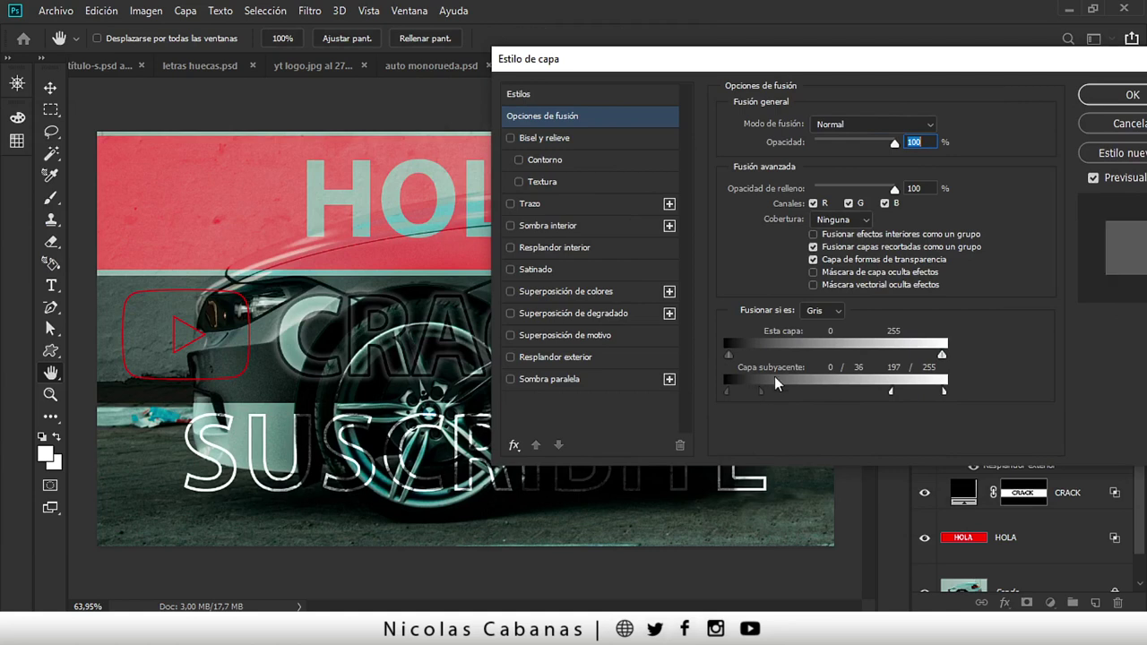
pyautogui.moveTo(762, 59); pyautogui.dragTo(839, 12)
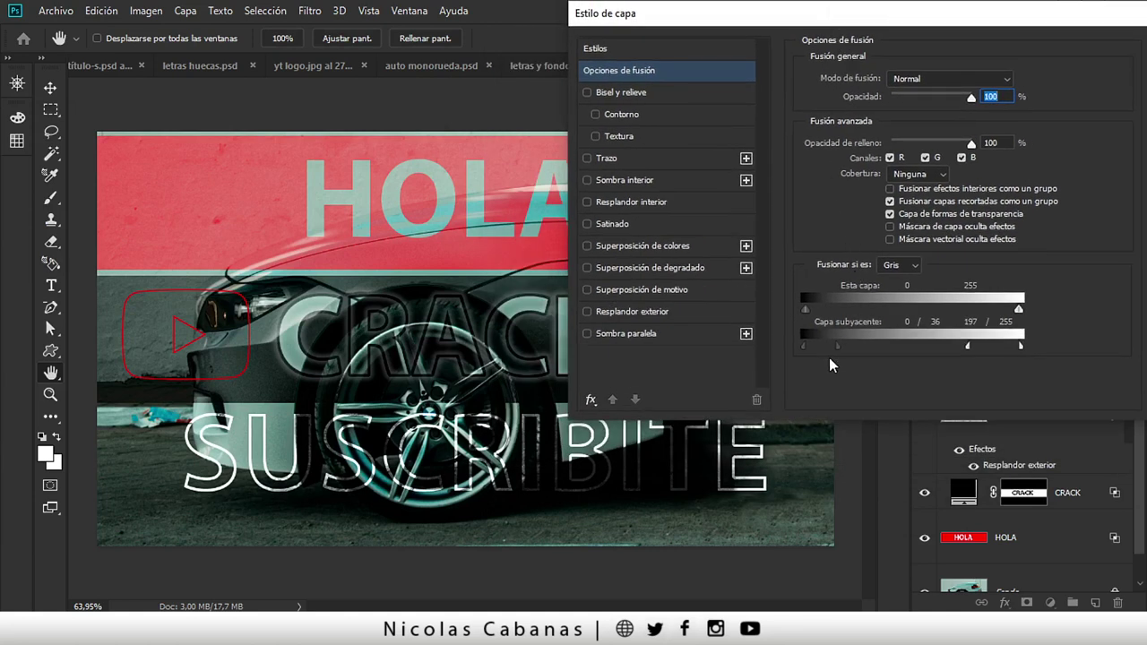
pyautogui.moveTo(838, 346)
pyautogui.mouseDown()
pyautogui.moveTo(858, 343)
pyautogui.moveTo(836, 351)
pyautogui.mouseUp()
pyautogui.moveTo(961, 26); pyautogui.dragTo(640, 64)
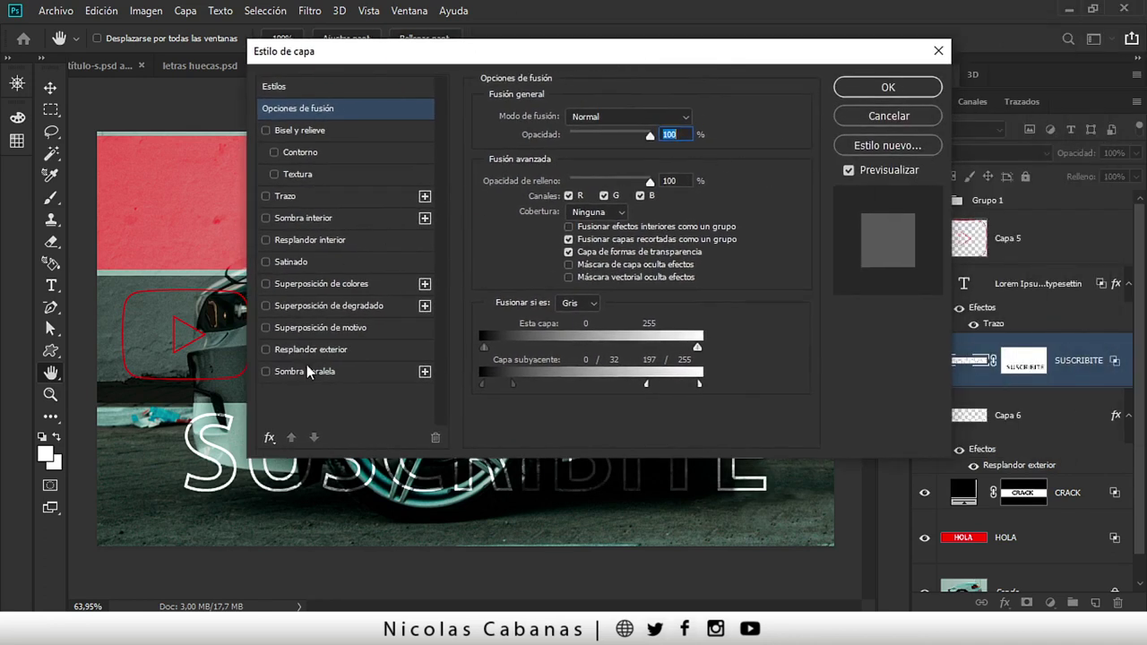
# Step: Add a white Trama-mode outer glow at 24% opacity and apply the style
pyautogui.click(265, 350)
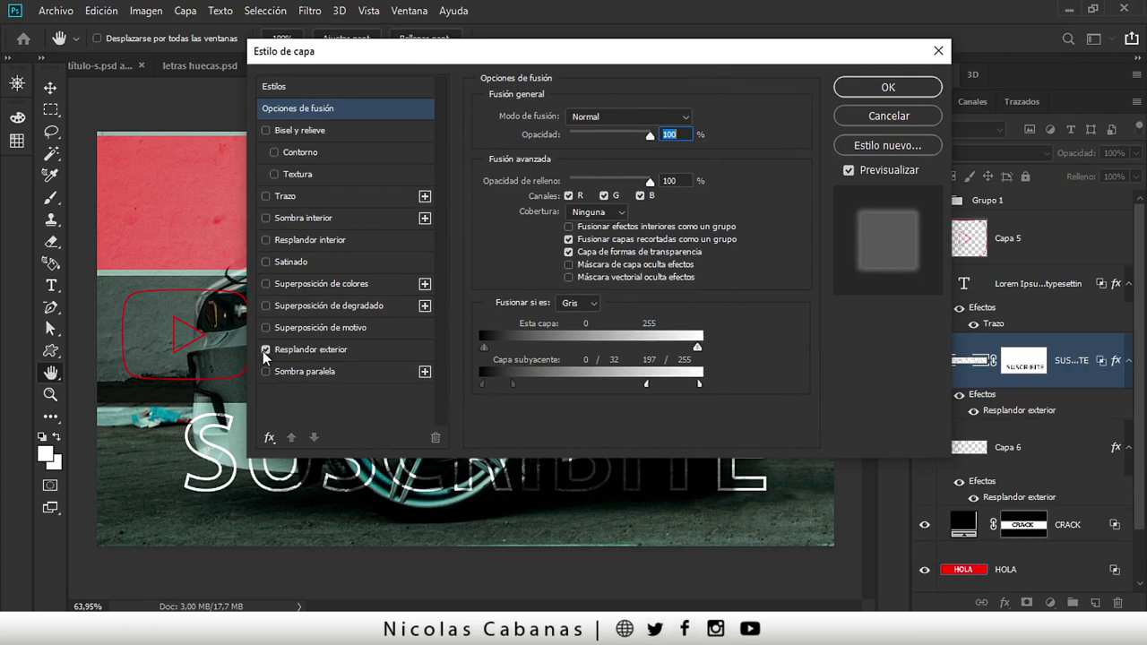
pyautogui.click(309, 350)
pyautogui.moveTo(458, 63); pyautogui.dragTo(847, 83)
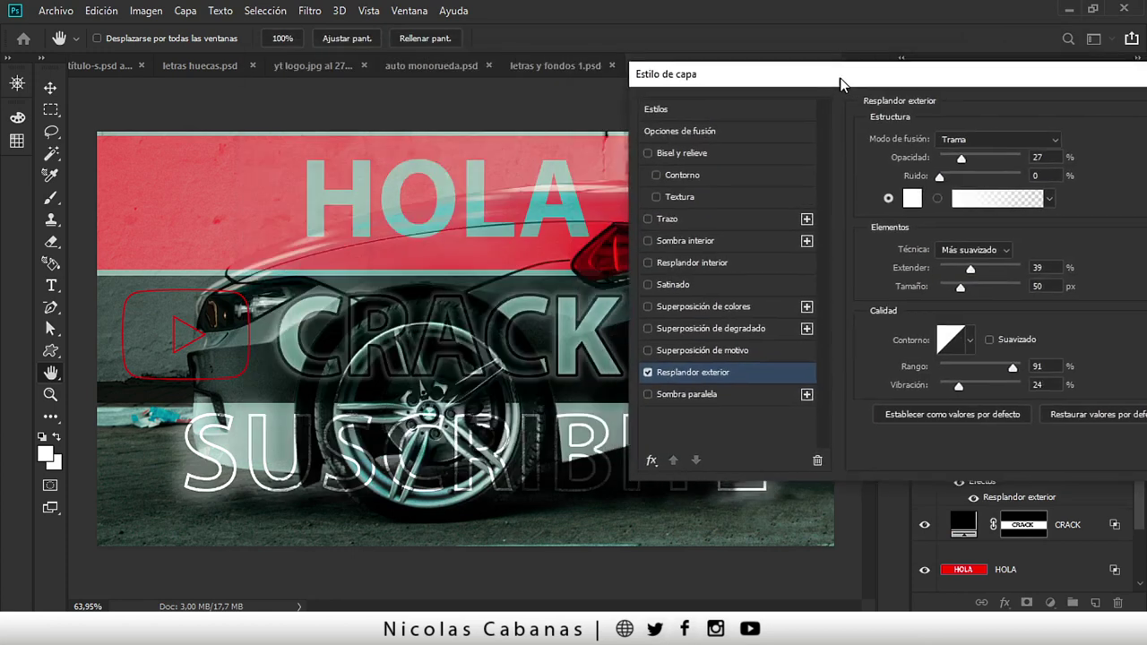
pyautogui.moveTo(969, 154); pyautogui.dragTo(967, 153)
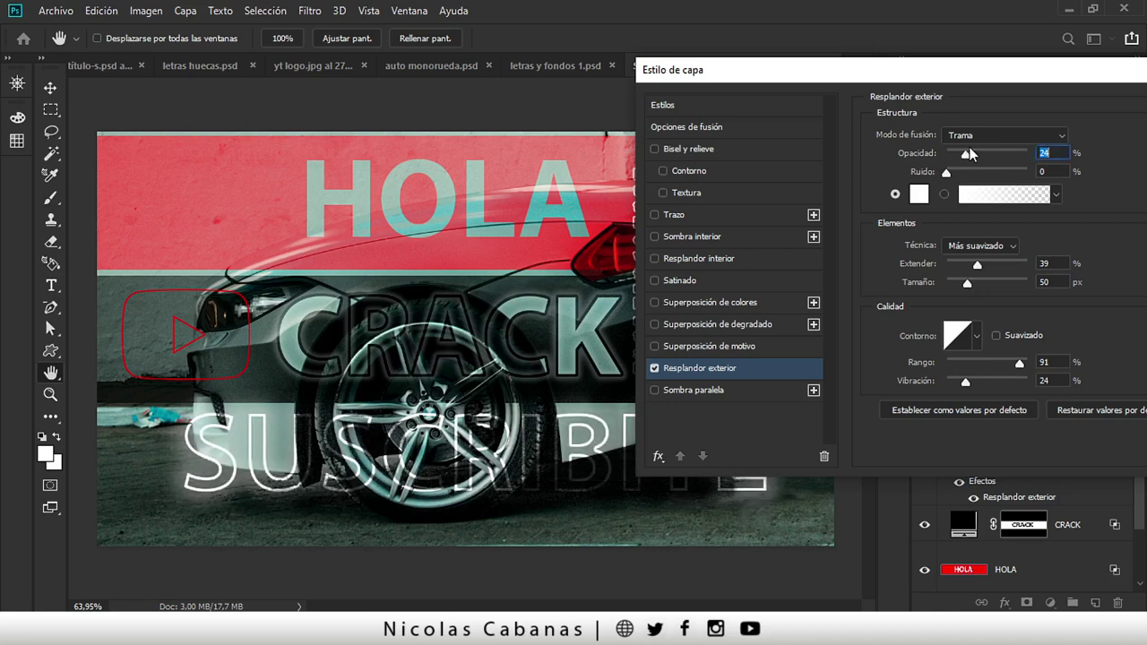
pyautogui.moveTo(998, 76); pyautogui.dragTo(493, 113)
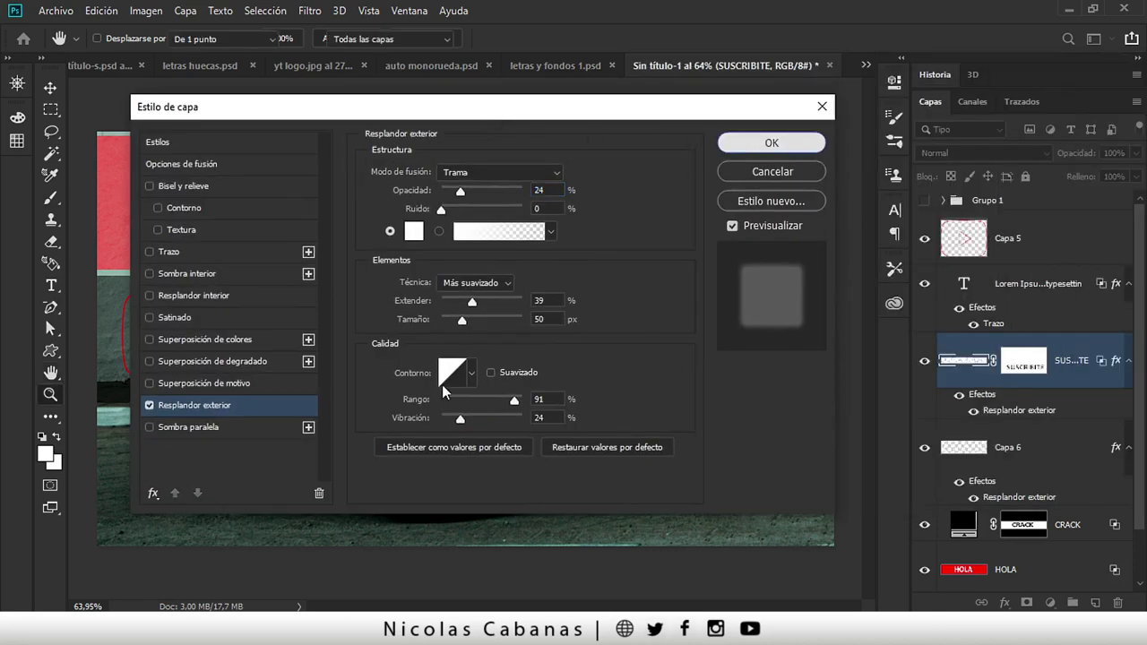
pyautogui.click(745, 141)
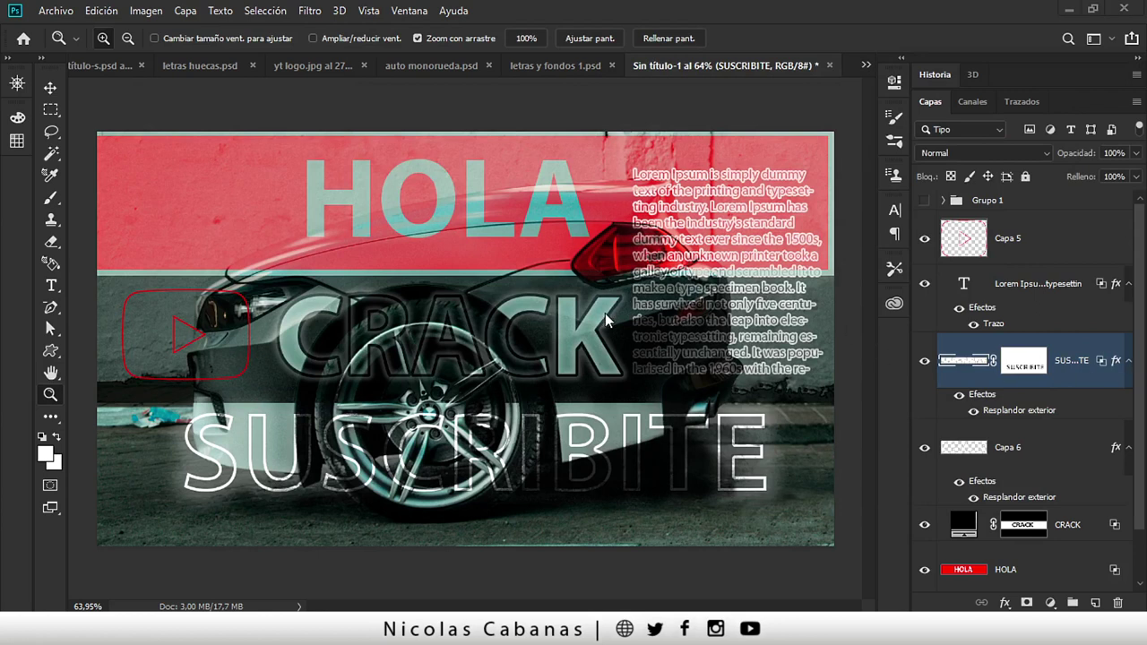
pyautogui.moveTo(605, 320); pyautogui.dragTo(594, 328)
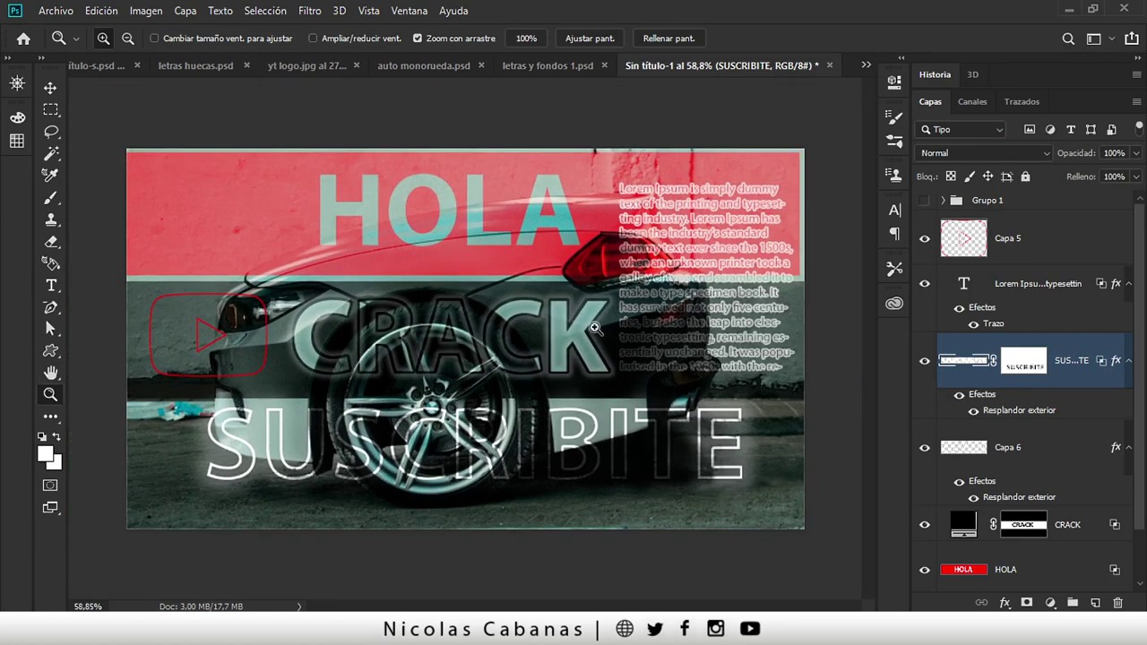
pyautogui.click(542, 66)
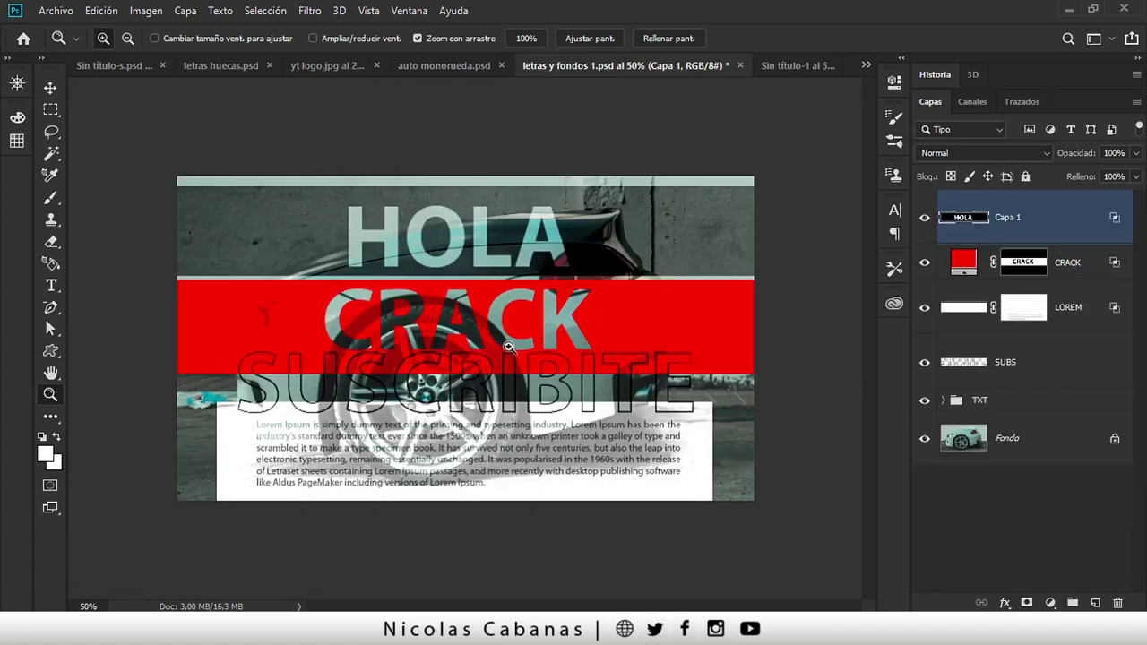
pyautogui.moveTo(574, 178); pyautogui.dragTo(585, 176)
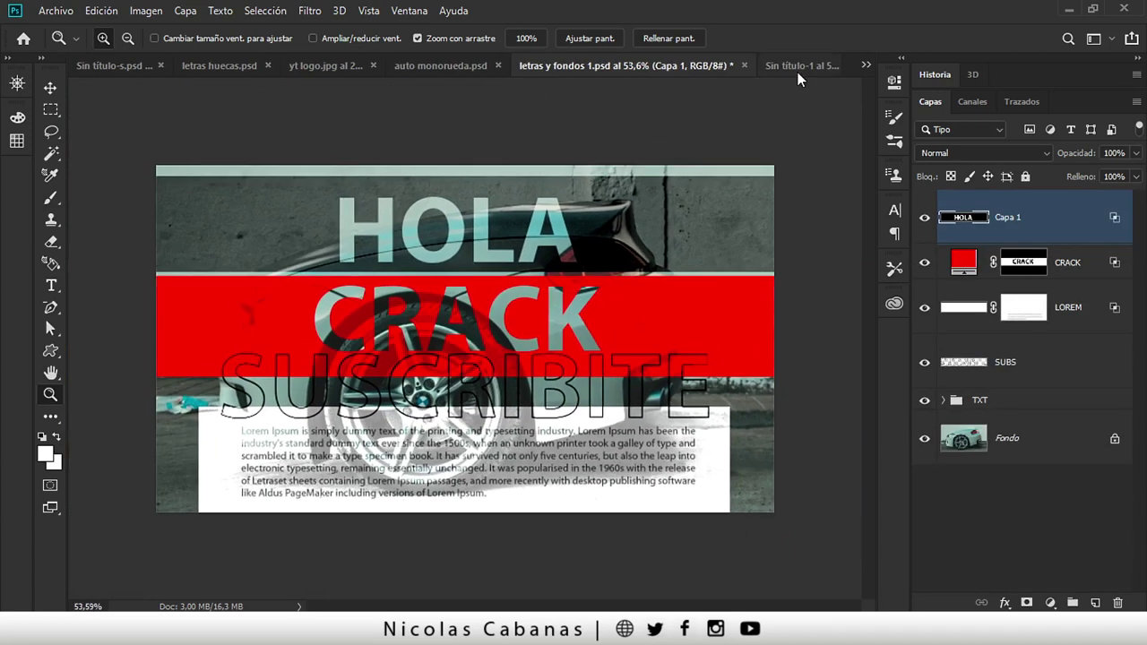
pyautogui.click(798, 71)
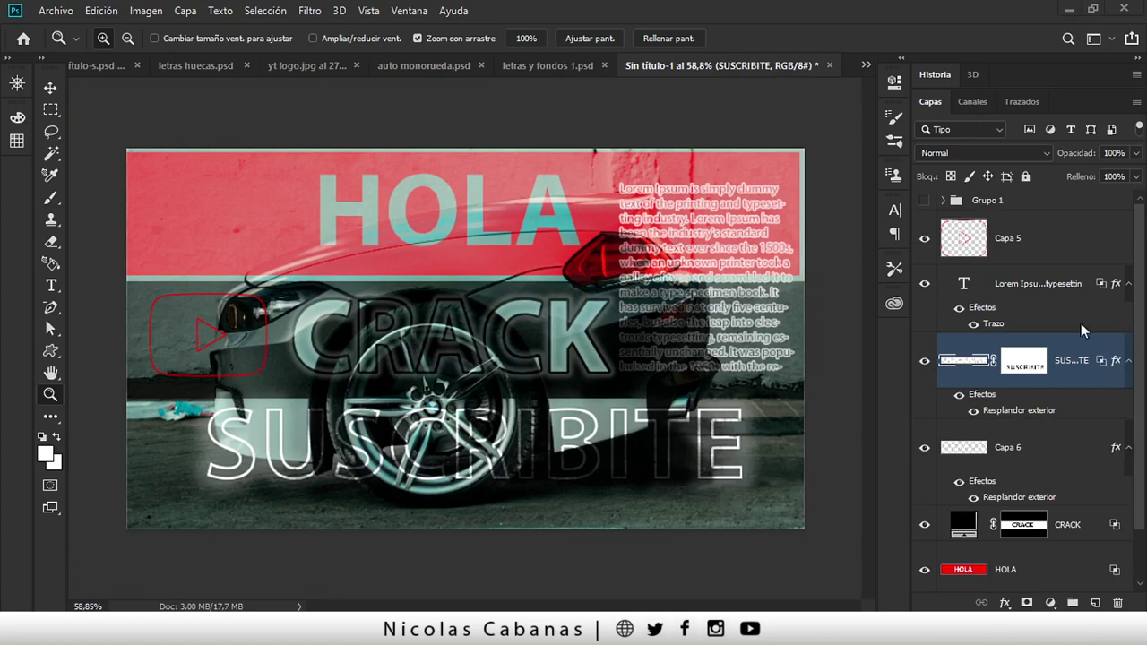
pyautogui.click(296, 66)
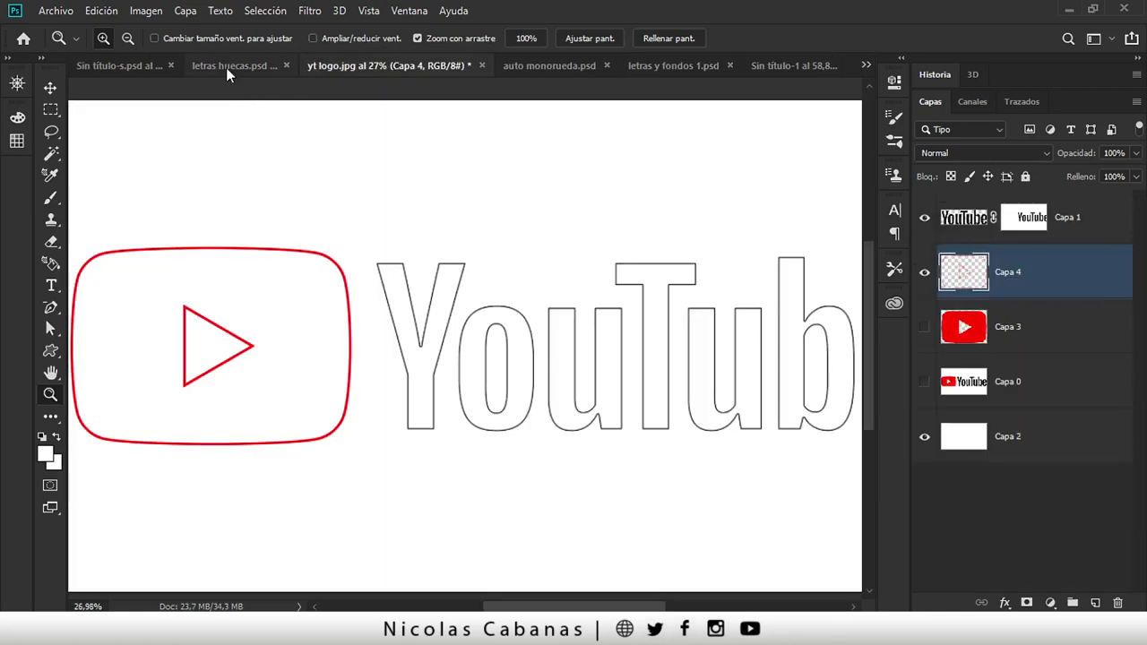
pyautogui.click(226, 66)
pyautogui.moveTo(479, 287)
pyautogui.mouseDown()
pyautogui.moveTo(439, 290)
pyautogui.moveTo(457, 308)
pyautogui.mouseUp()
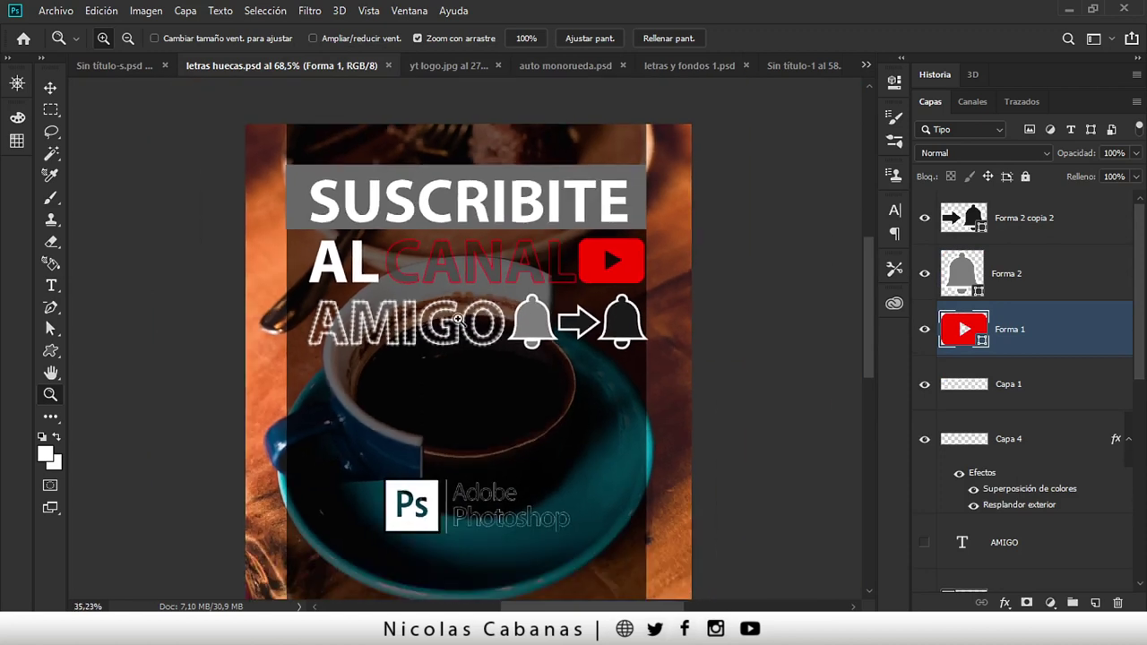
pyautogui.moveTo(457, 308); pyautogui.dragTo(456, 307)
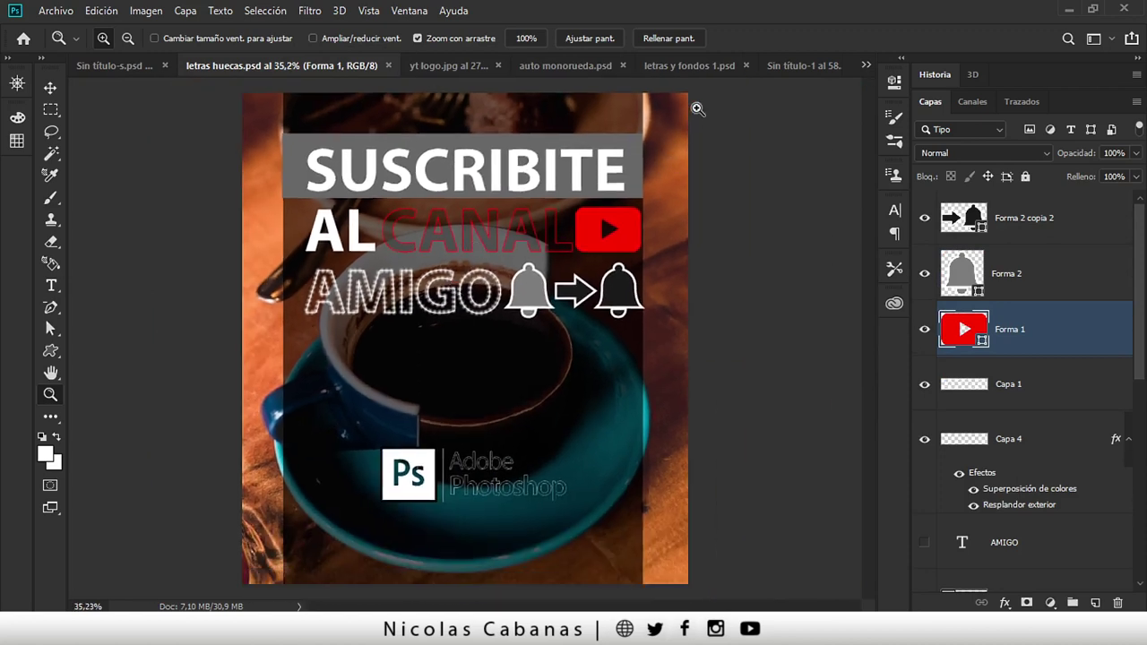
pyautogui.click(803, 66)
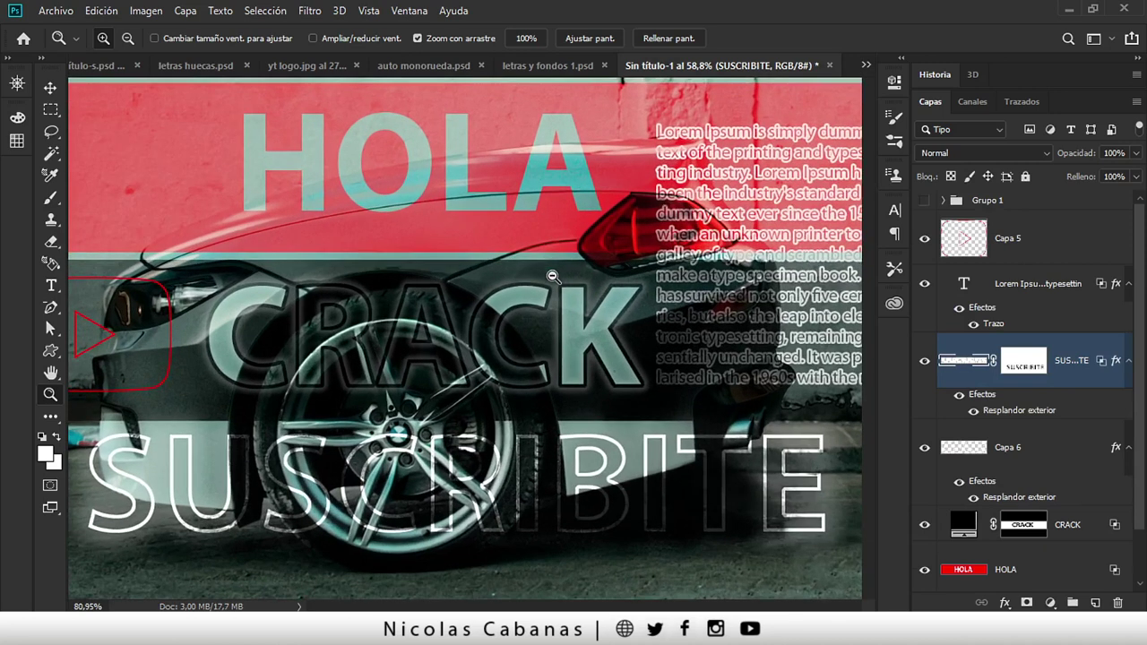
# Step: Zoom in on the composite canvas with the Zoom tool
pyautogui.moveTo(543, 279); pyautogui.dragTo(536, 269)
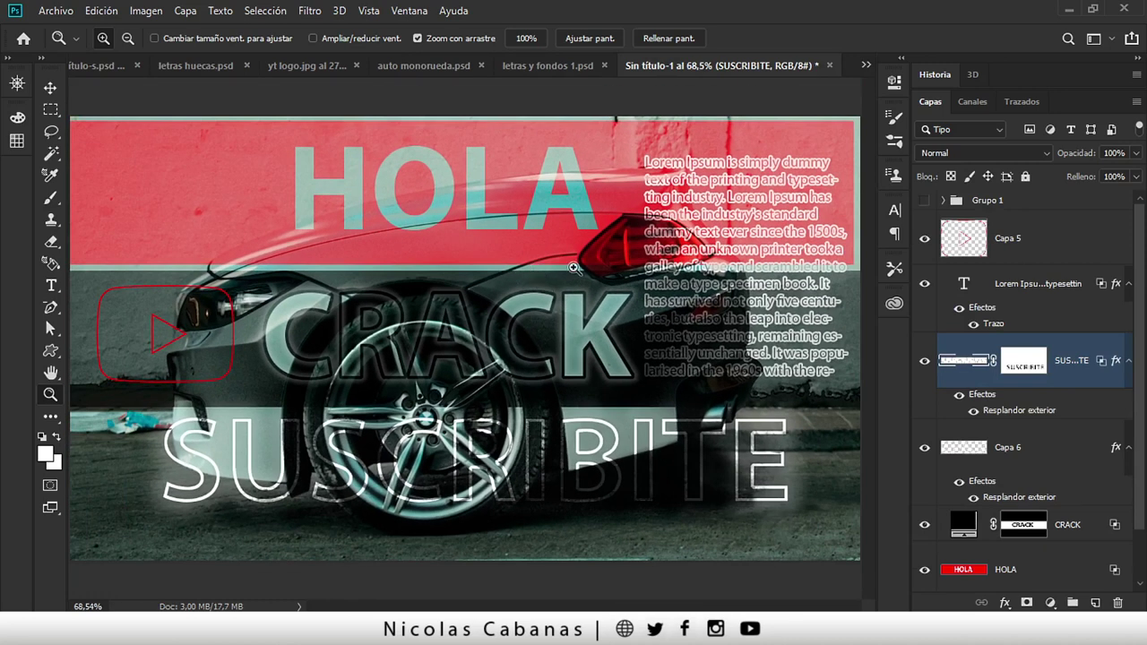